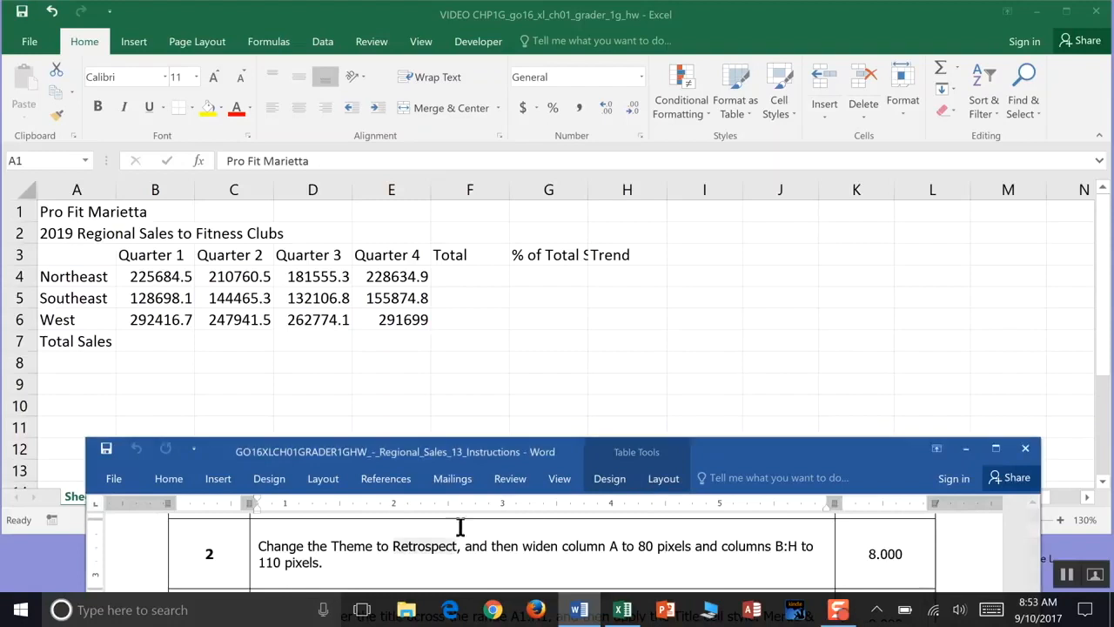
- Highlight the word Retrospect in the instructions document
right_click(444, 555)
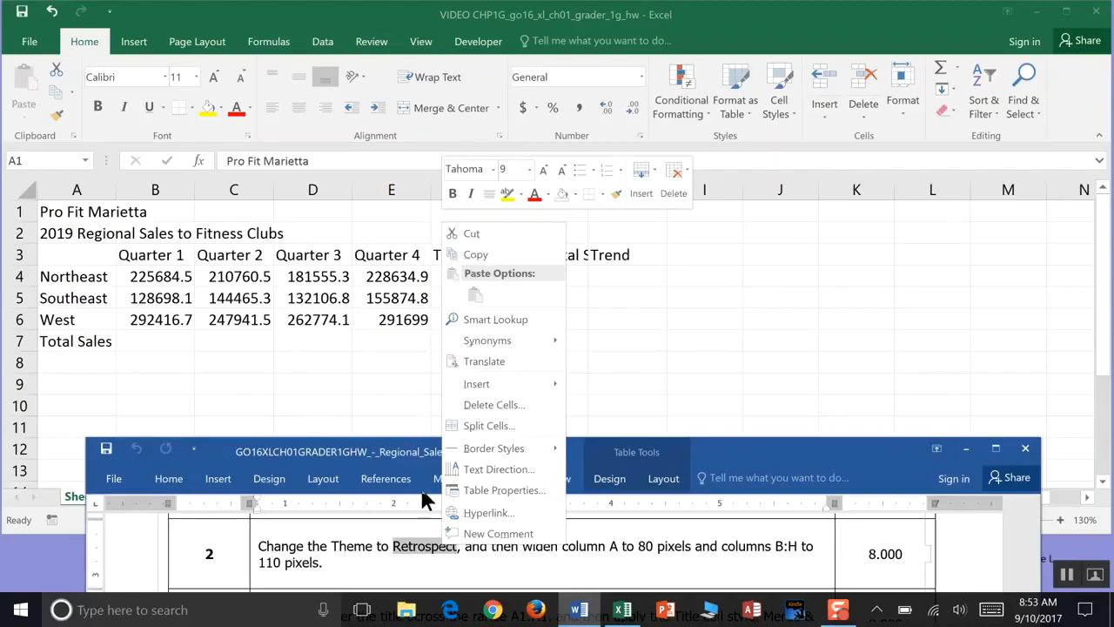
click(508, 193)
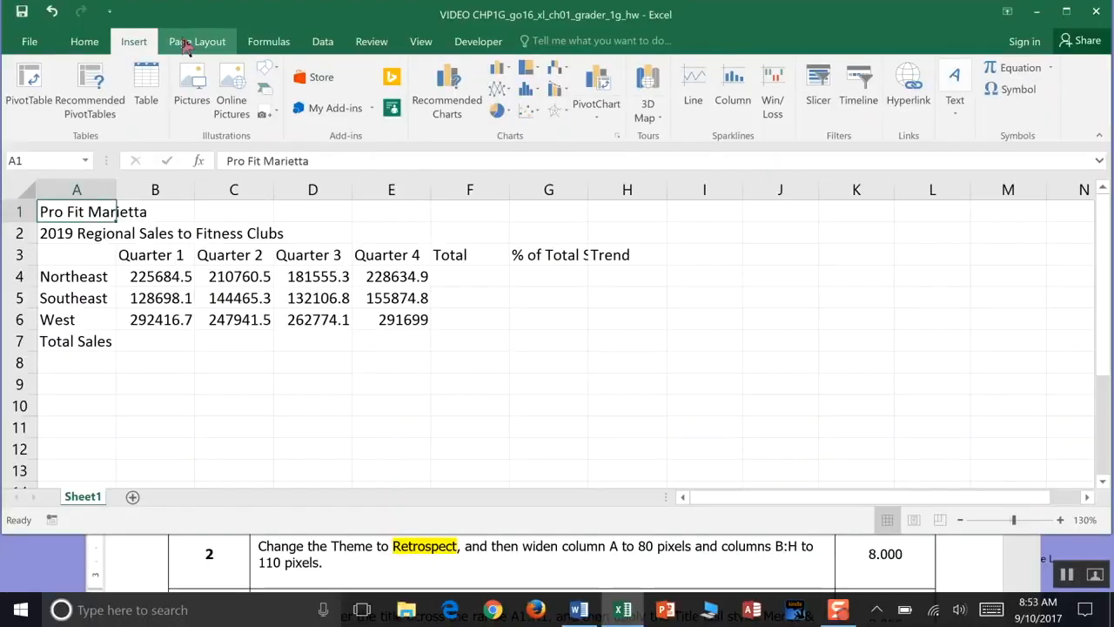
- Apply the Retrospect theme to the workbook
click(187, 44)
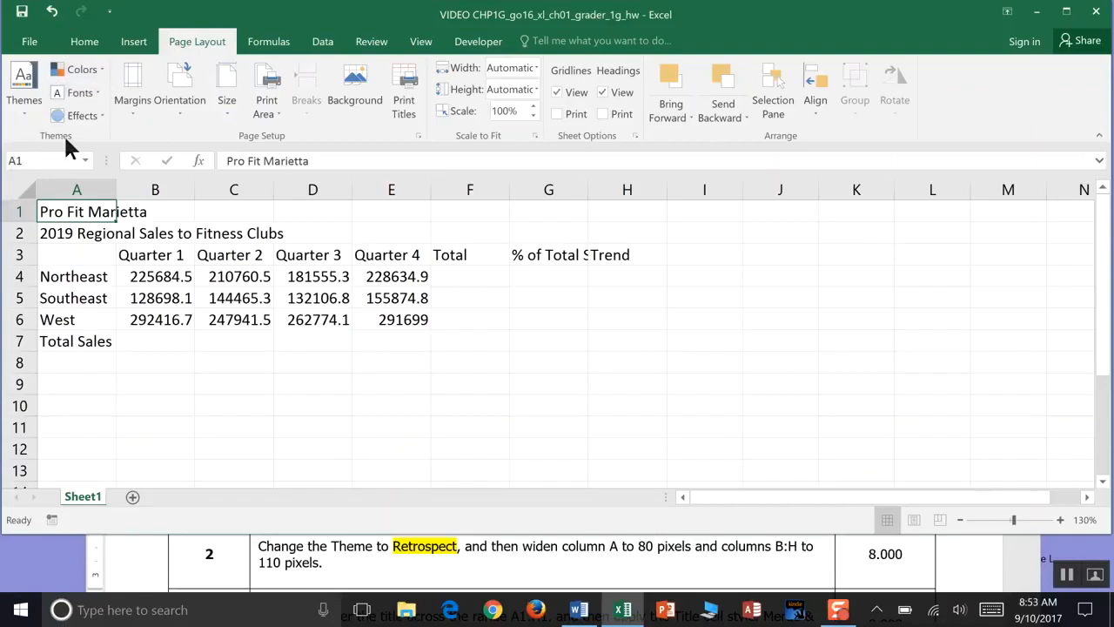
click(23, 111)
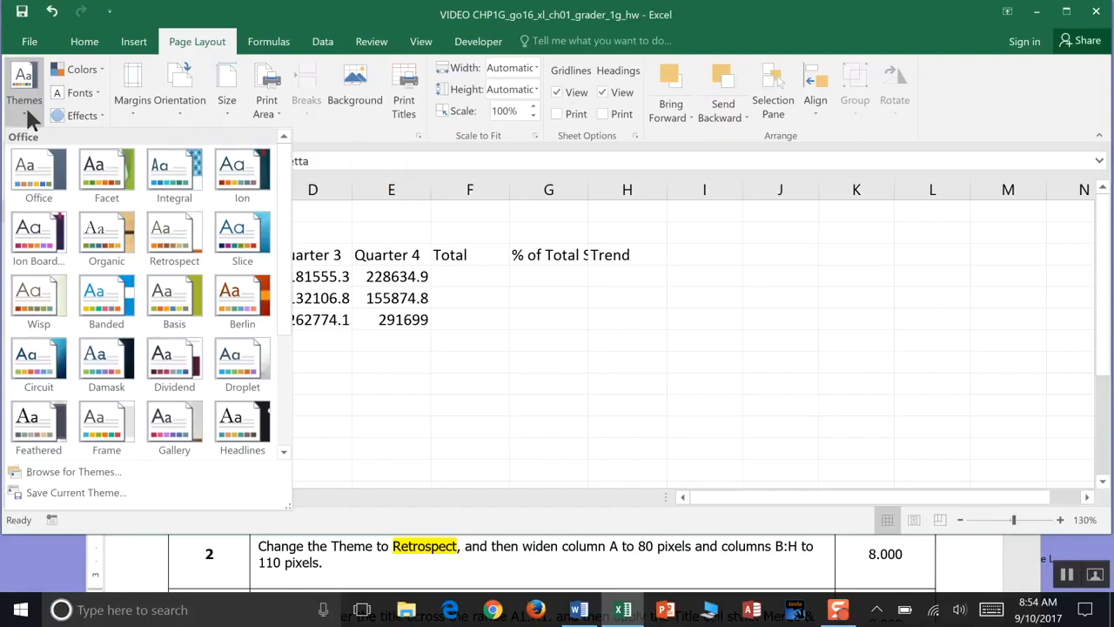
click(178, 248)
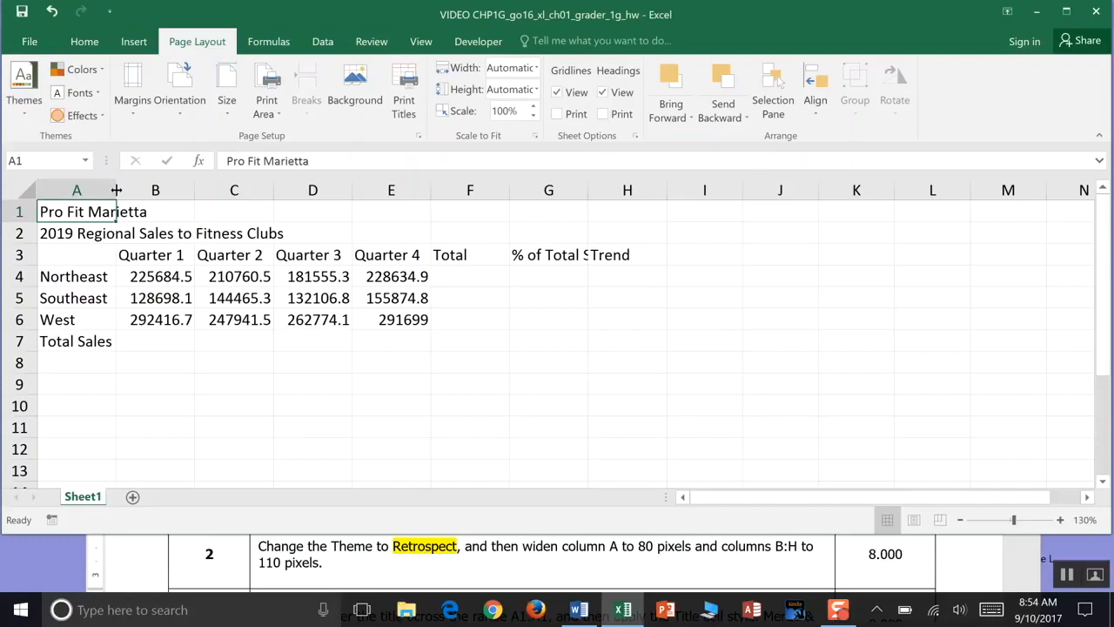
- Resize column A to 80 pixels and columns B through H to 110 pixels
drag(116, 189, 116, 189)
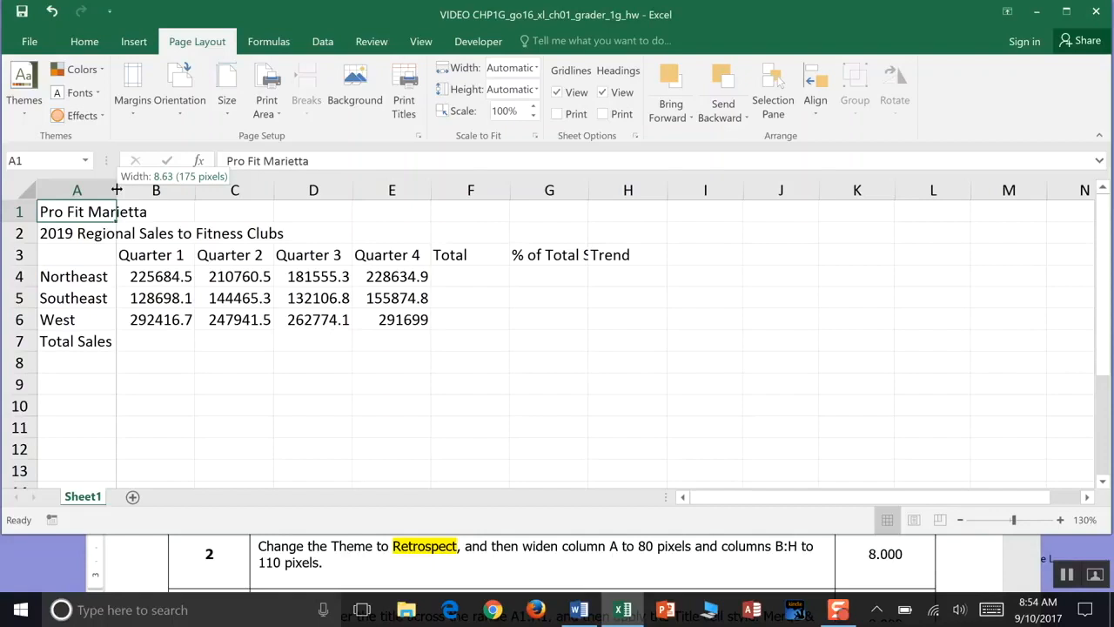
drag(117, 190, 116, 190)
drag(115, 189, 73, 189)
click(104, 189)
drag(152, 189, 125, 189)
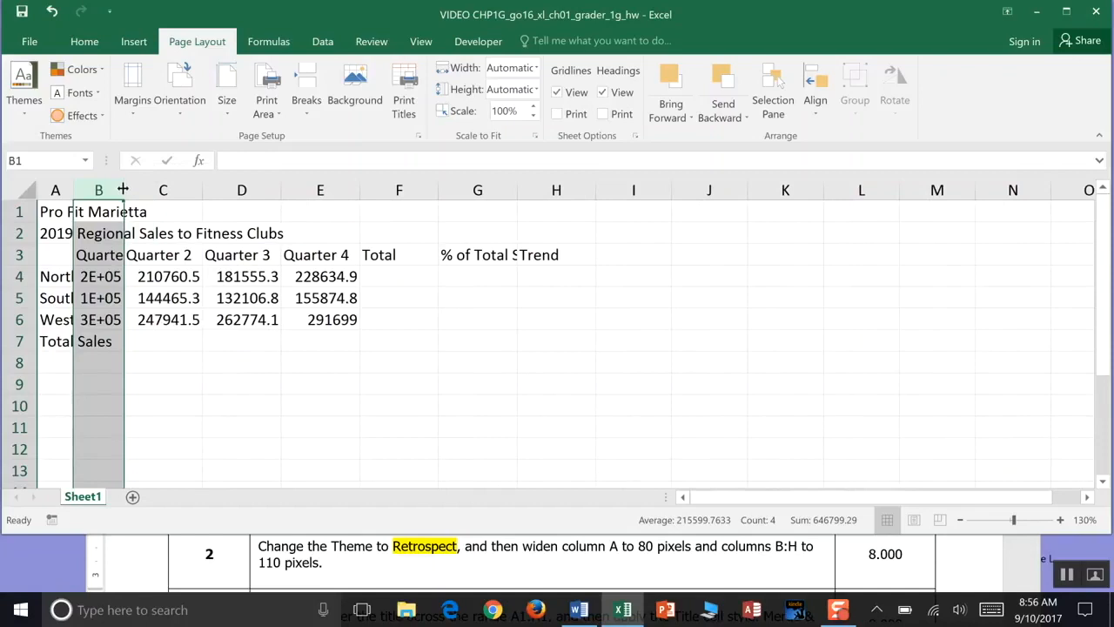
drag(203, 188, 175, 181)
click(189, 185)
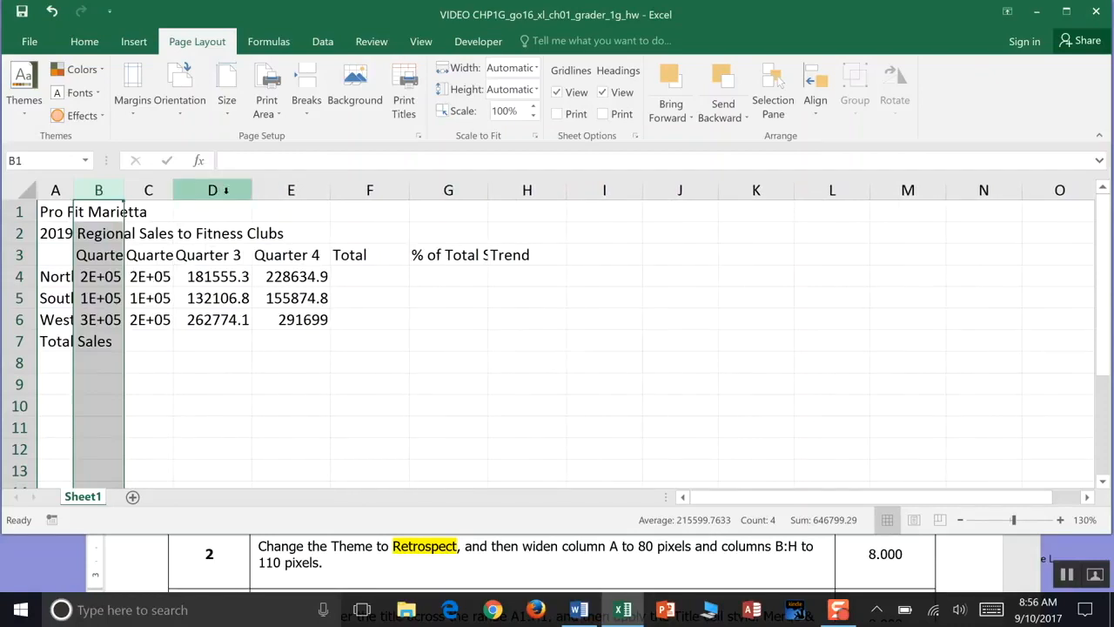
right_click(251, 191)
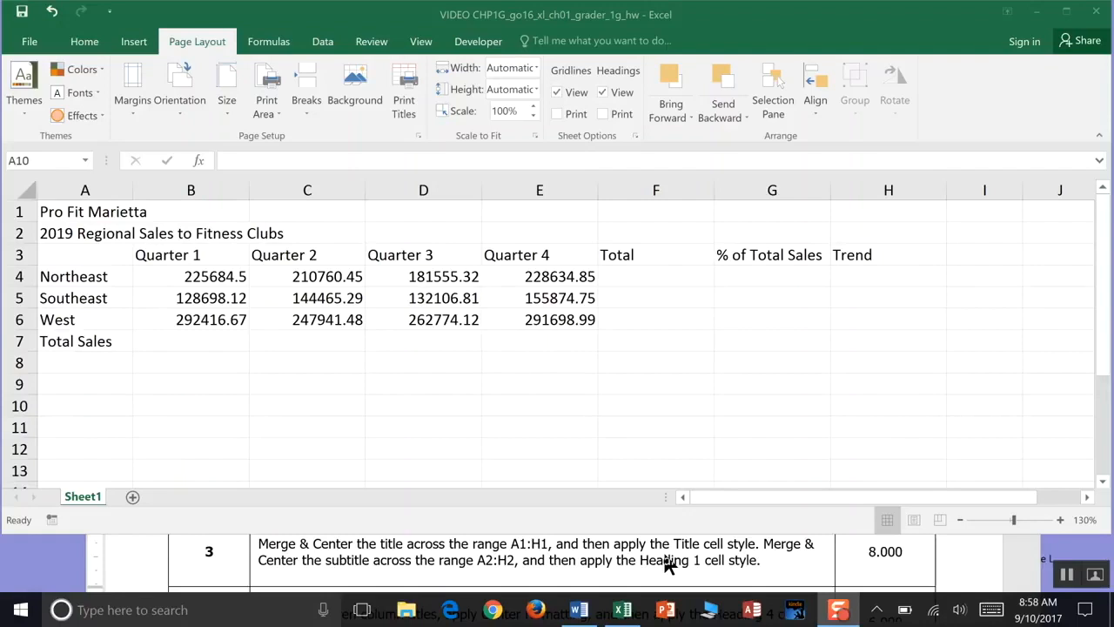
- Merge and center the title across A1:H1
click(110, 210)
drag(111, 210, 854, 211)
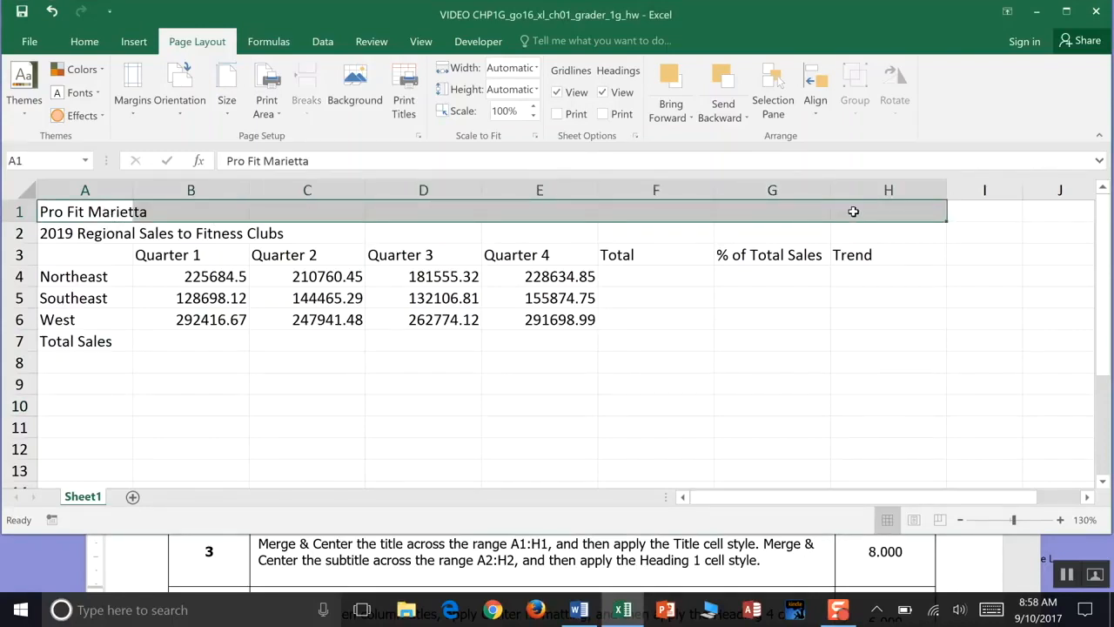
click(83, 41)
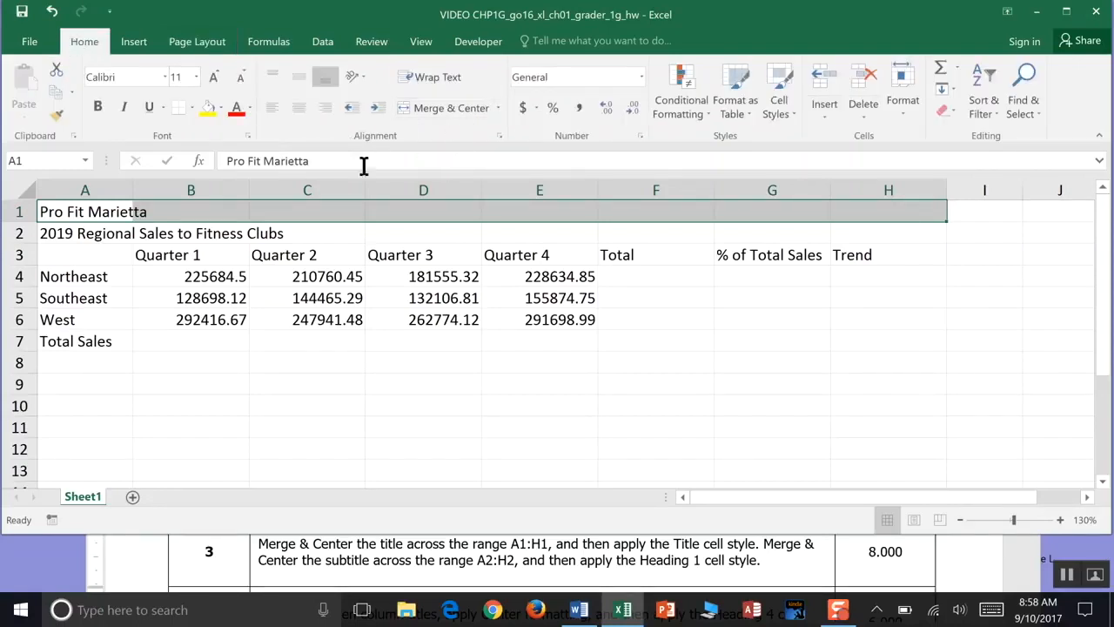
click(440, 111)
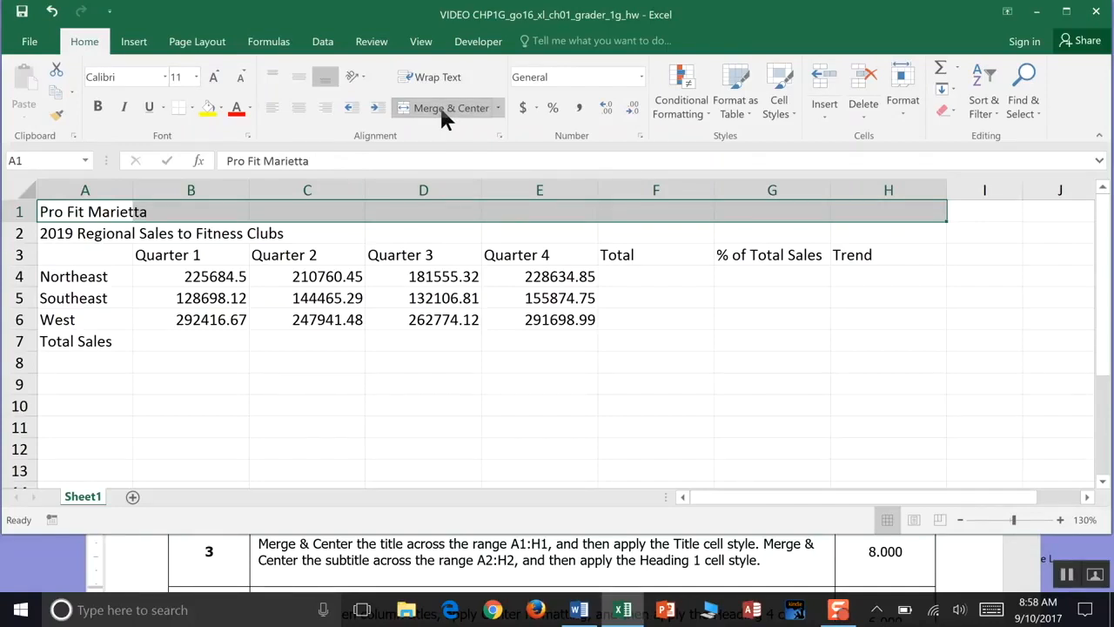
- Set the merged title's vertical alignment to Center, save, and apply the Title cell style
click(500, 137)
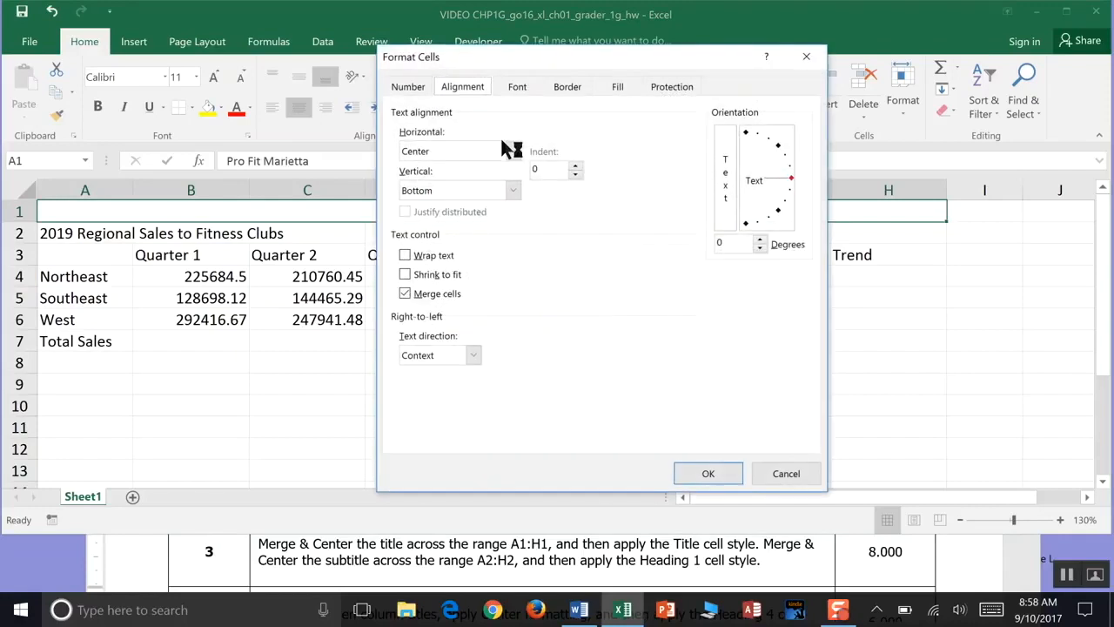
drag(557, 55, 563, 160)
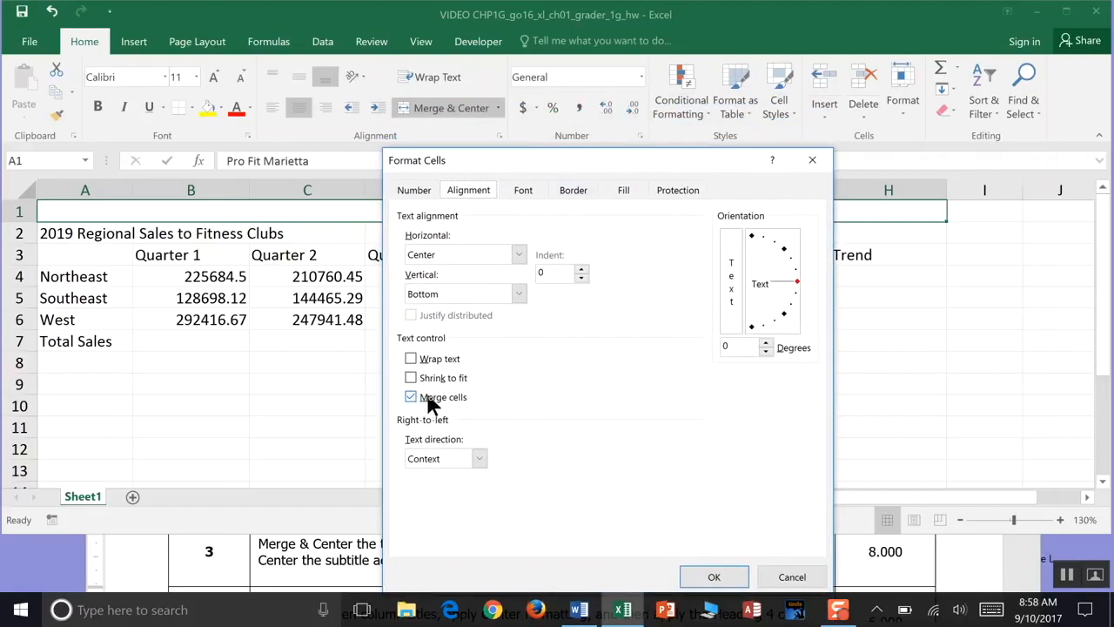
click(519, 294)
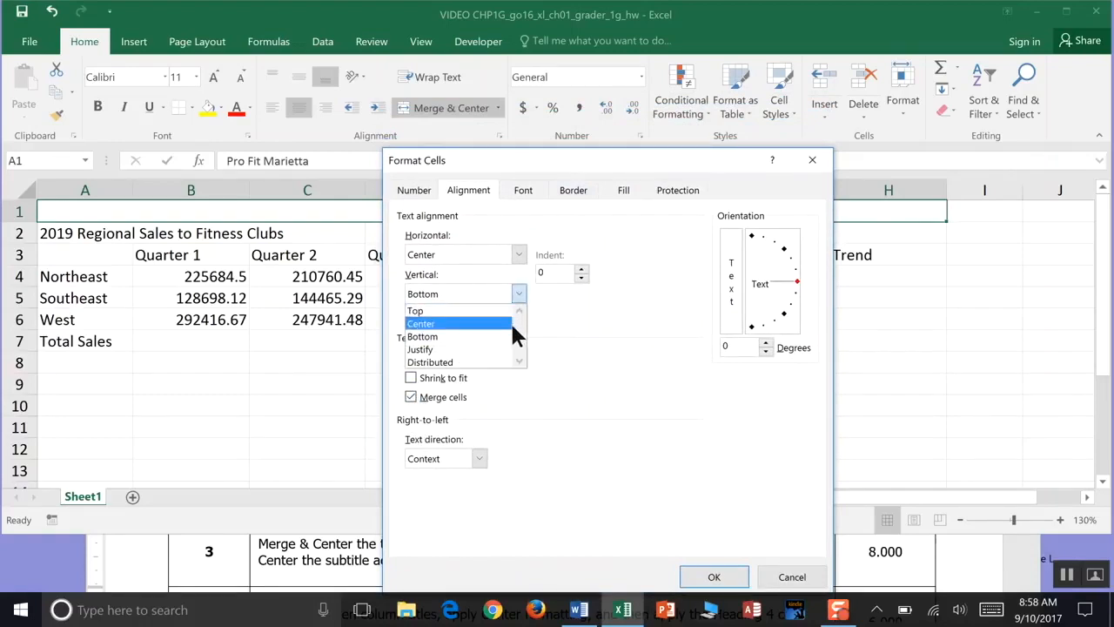
click(497, 322)
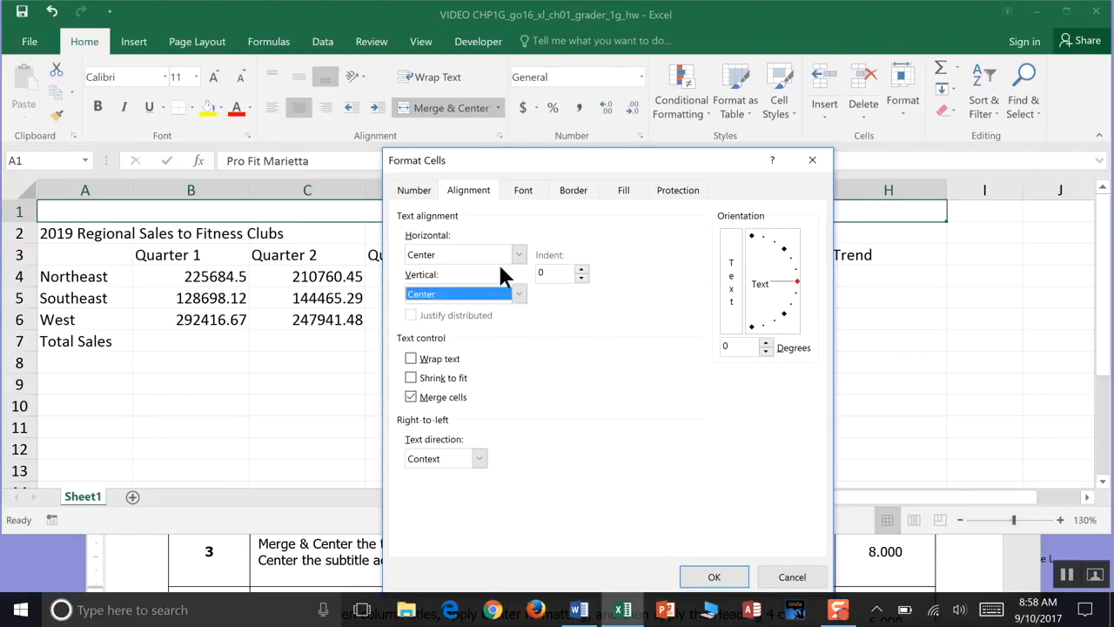
click(713, 578)
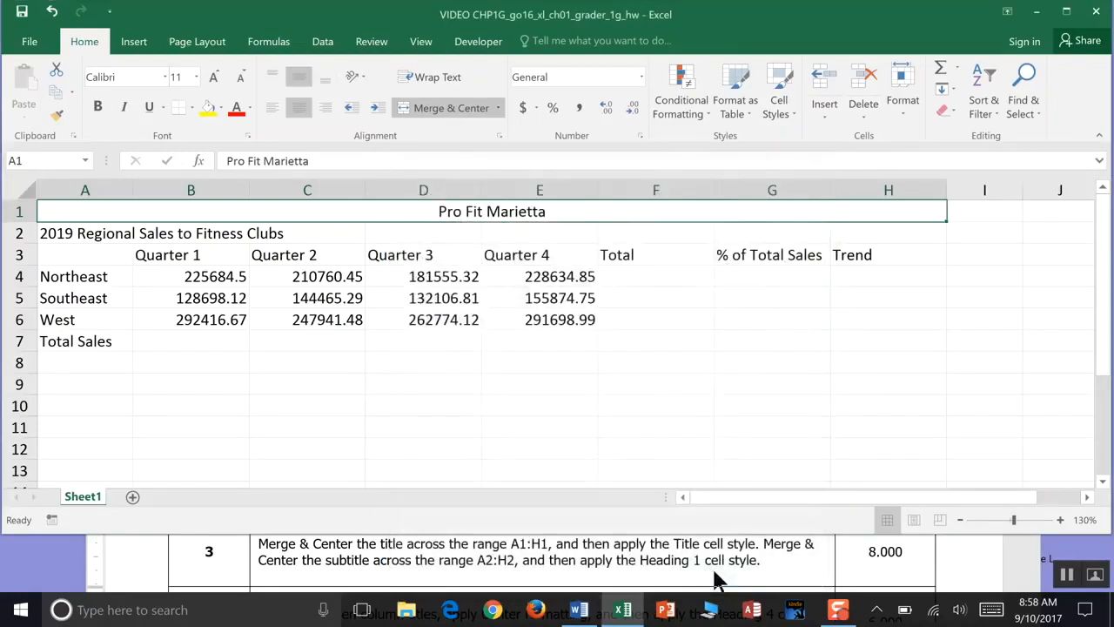
click(20, 13)
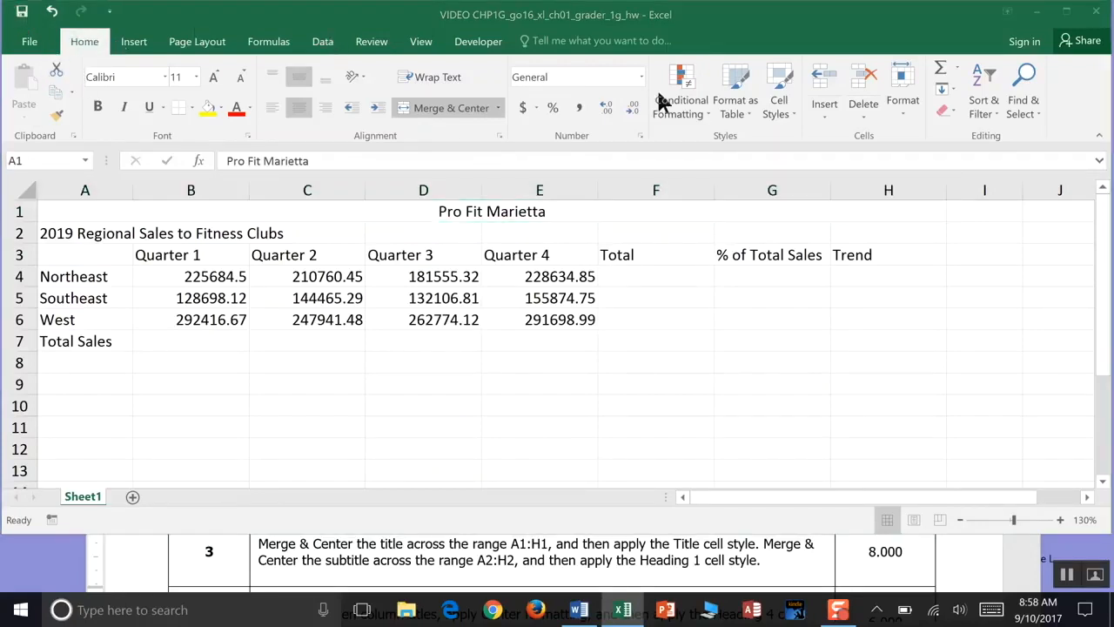
click(793, 111)
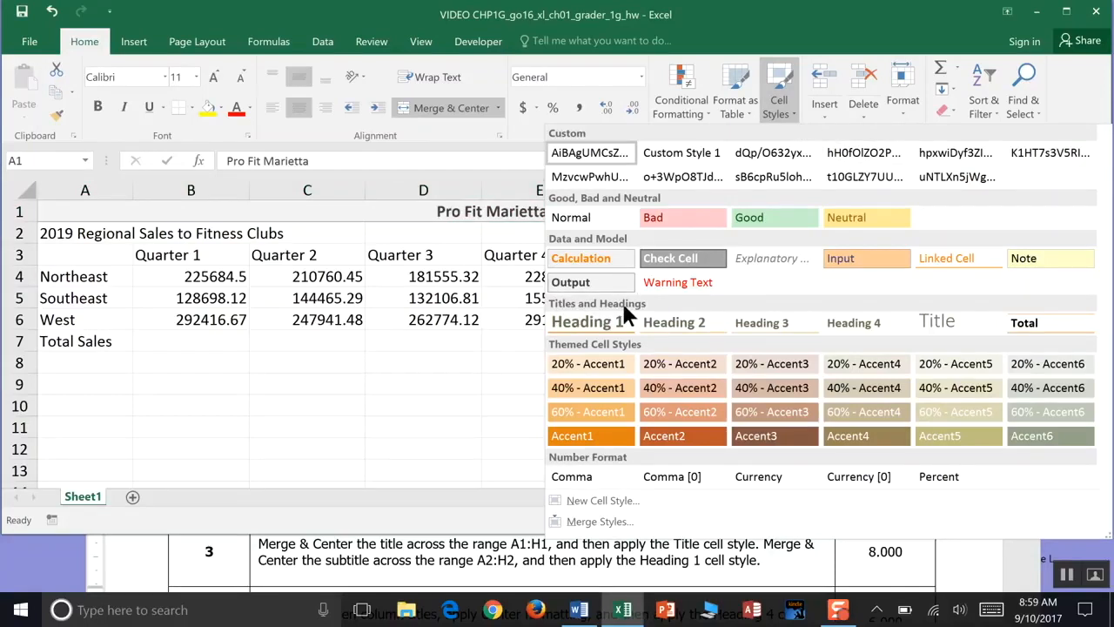
click(946, 323)
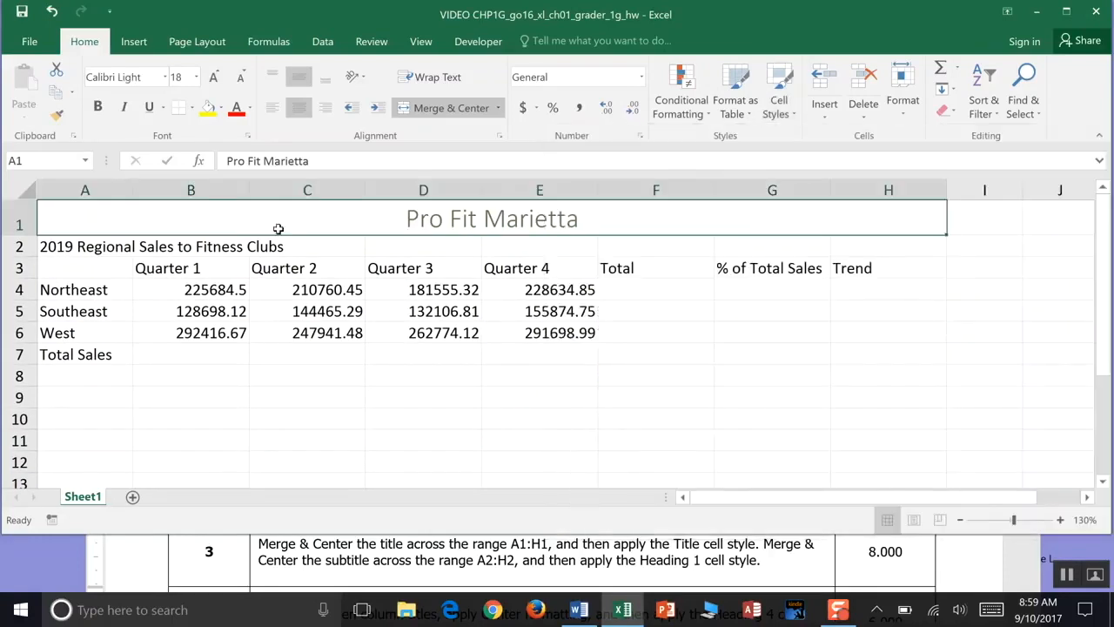
- Apply the Heading 1 cell style to the subtitle in A2:H2 and save the workbook
click(101, 248)
drag(102, 249, 866, 253)
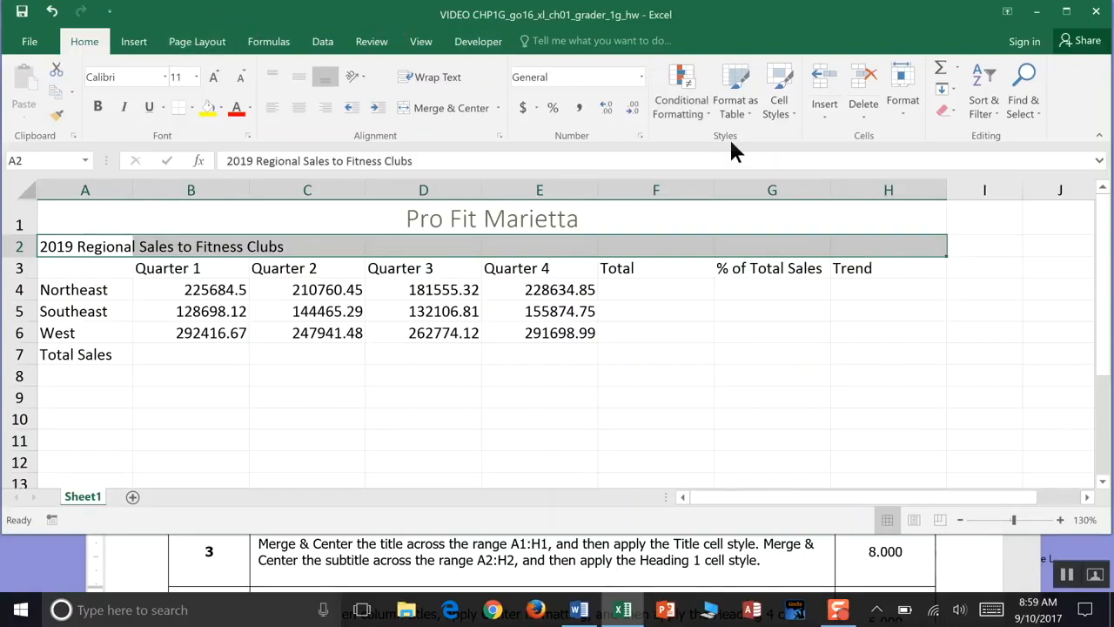
click(794, 113)
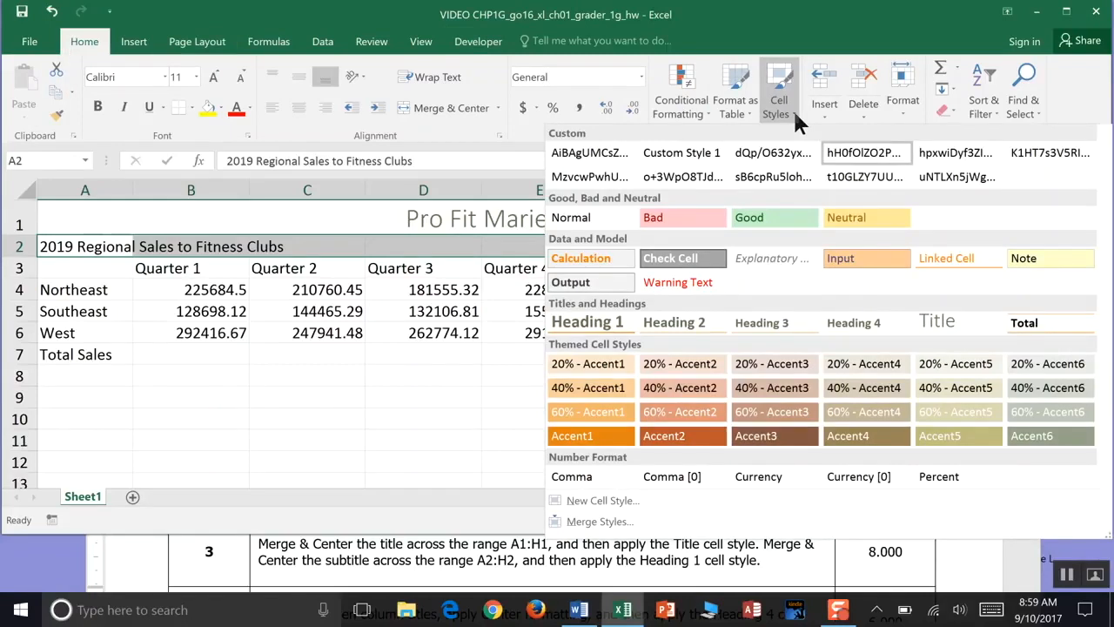
click(604, 324)
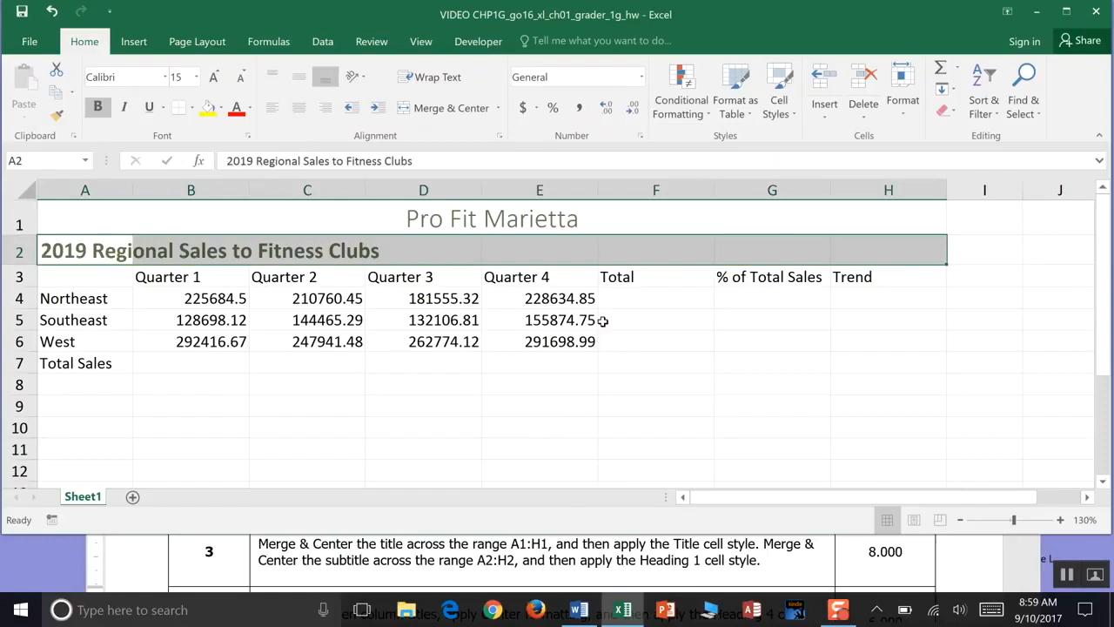
click(22, 13)
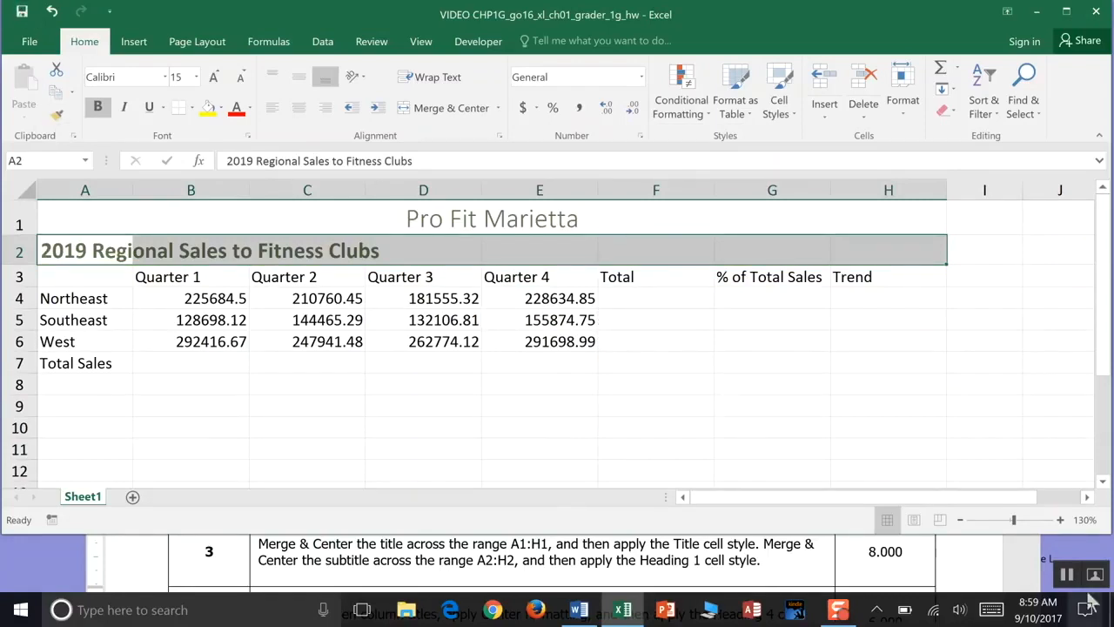
click(1067, 575)
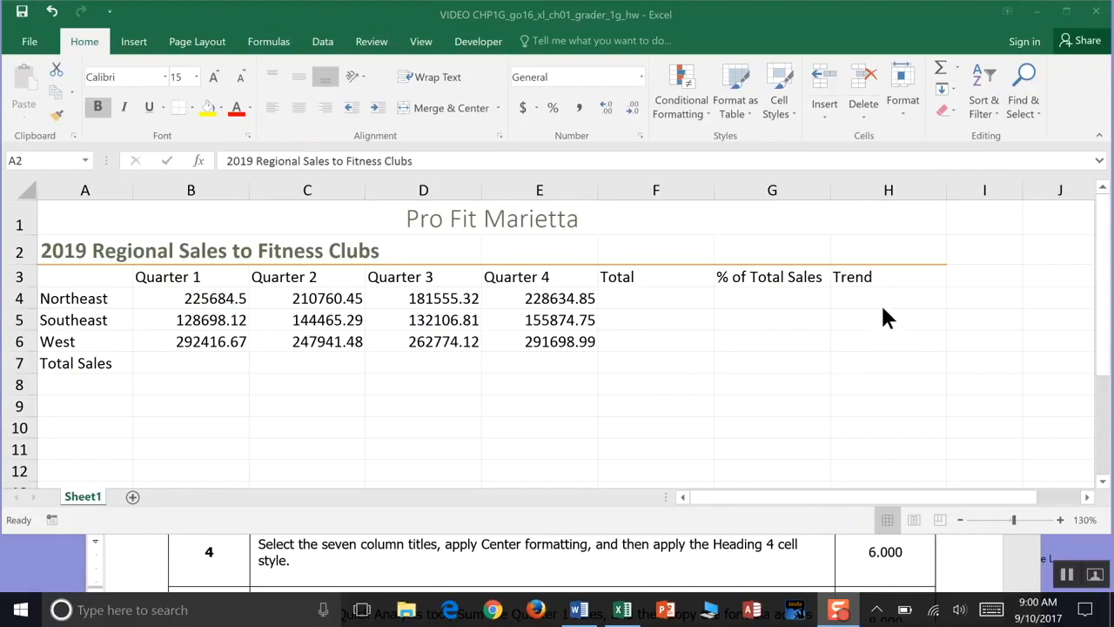
click(827, 492)
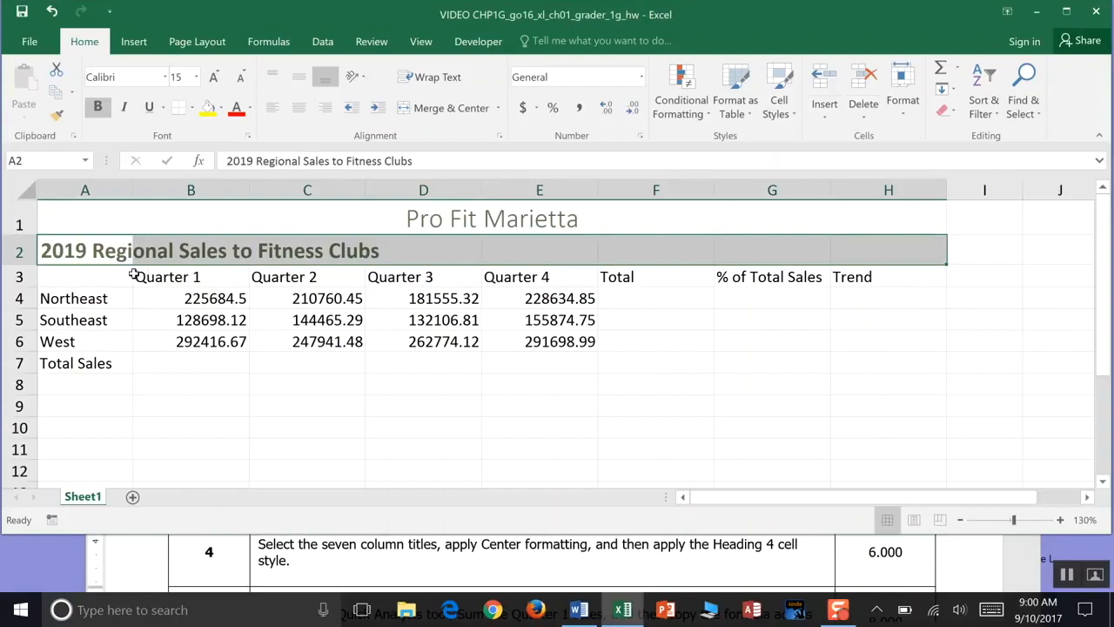
- Center the column titles in A3:H3 horizontally and vertically, then apply the Heading 4 cell style
drag(105, 277, 841, 273)
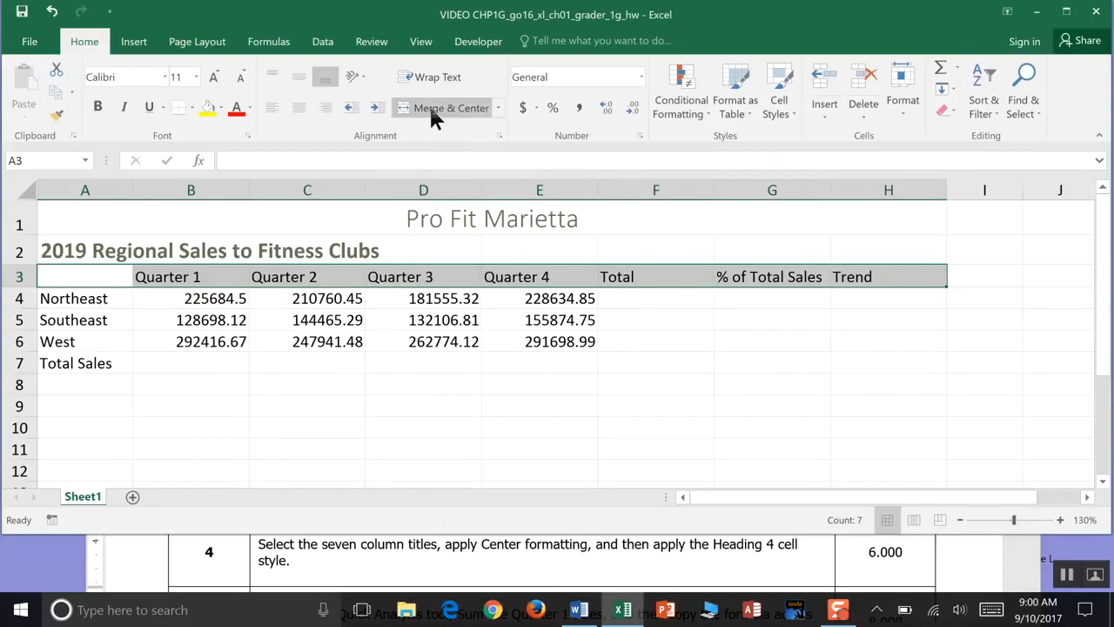
click(499, 136)
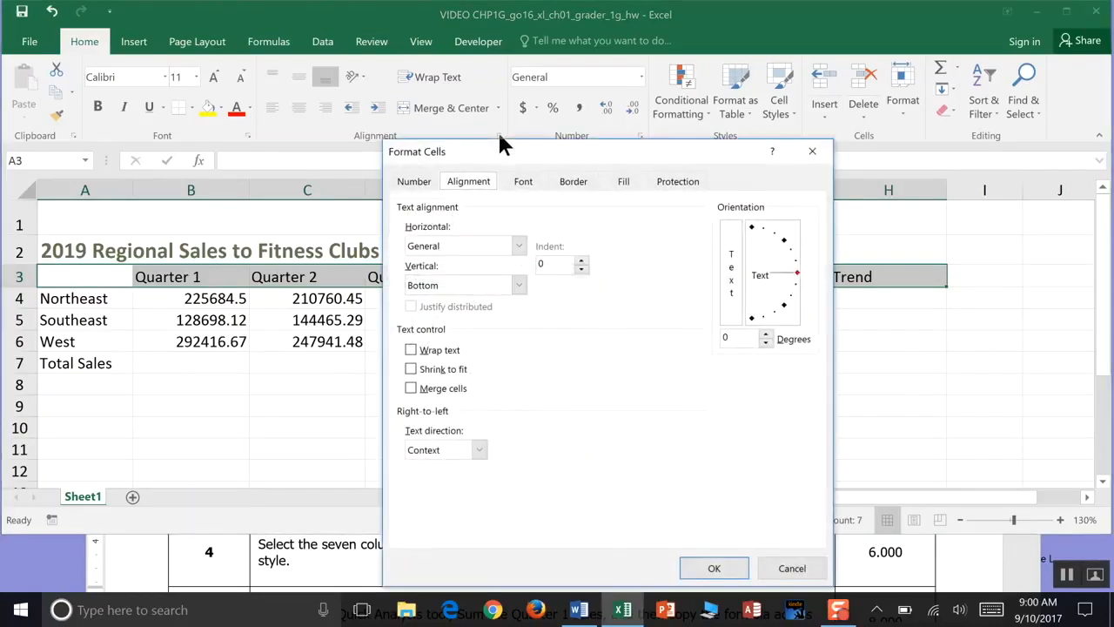
click(520, 248)
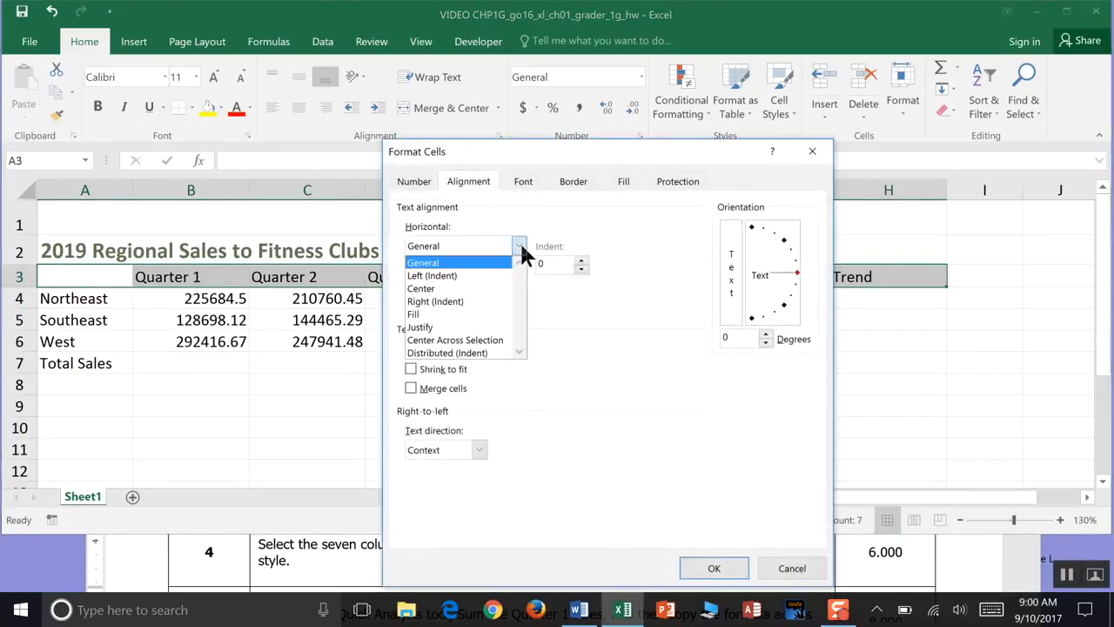
click(487, 290)
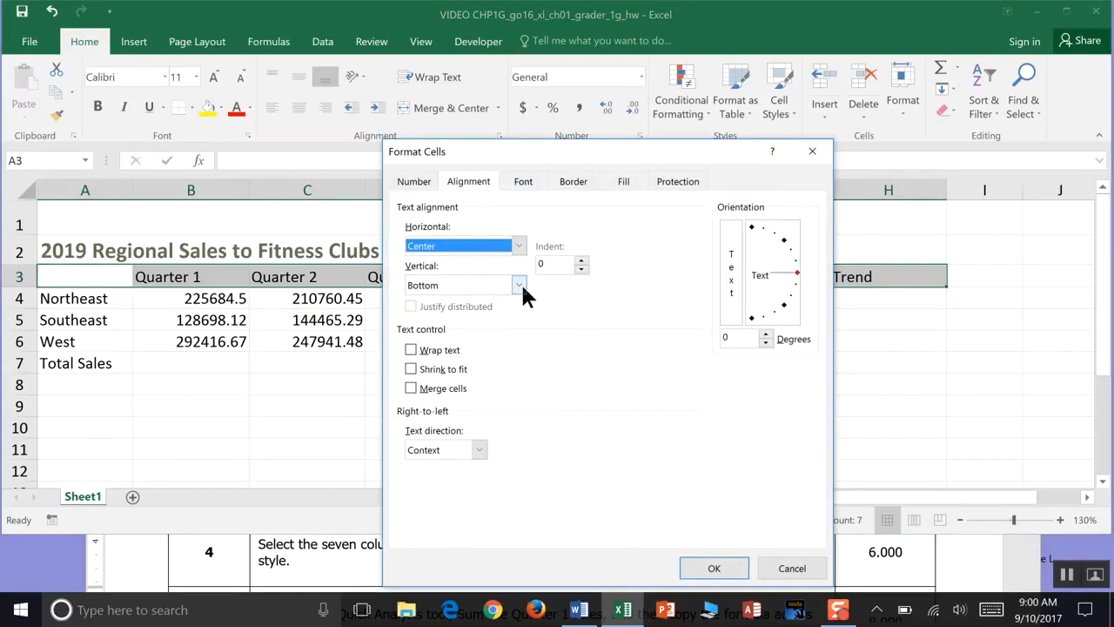
click(519, 285)
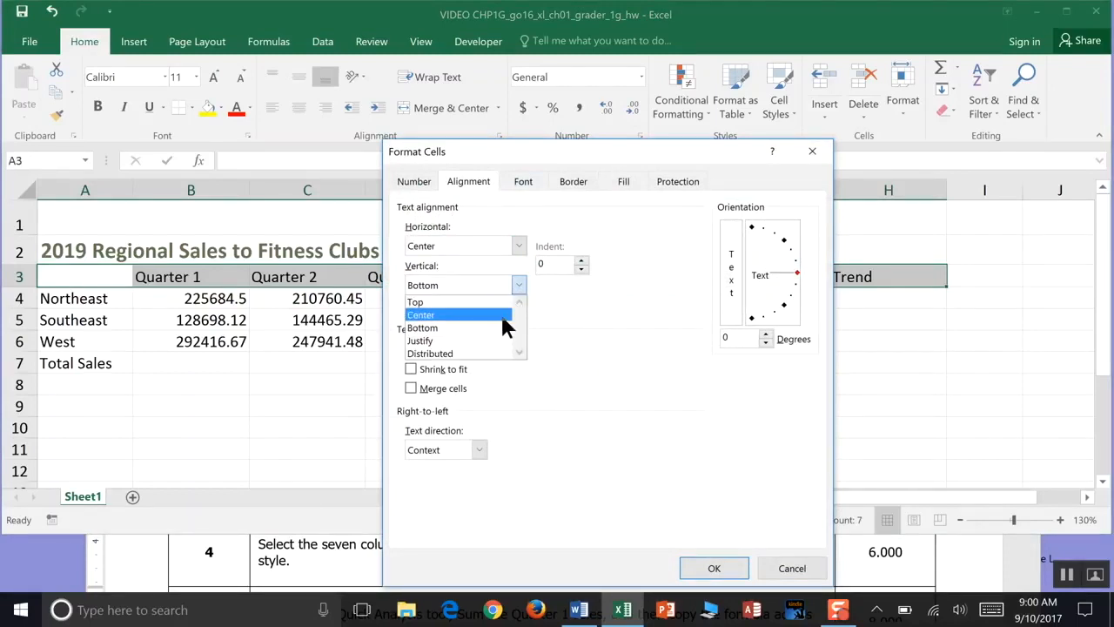
click(502, 315)
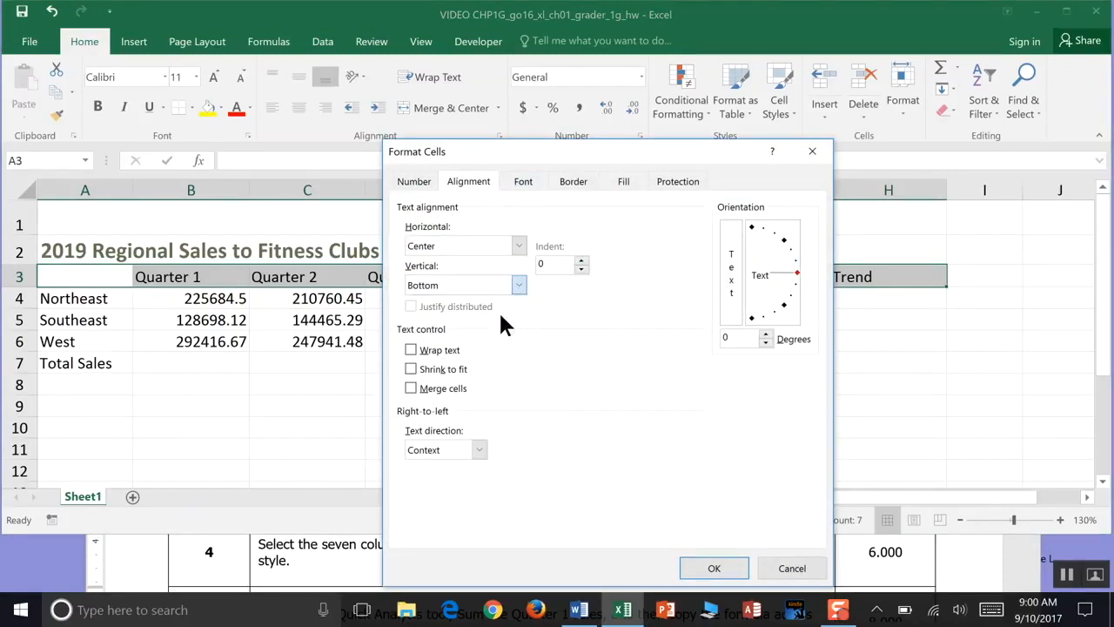
click(713, 568)
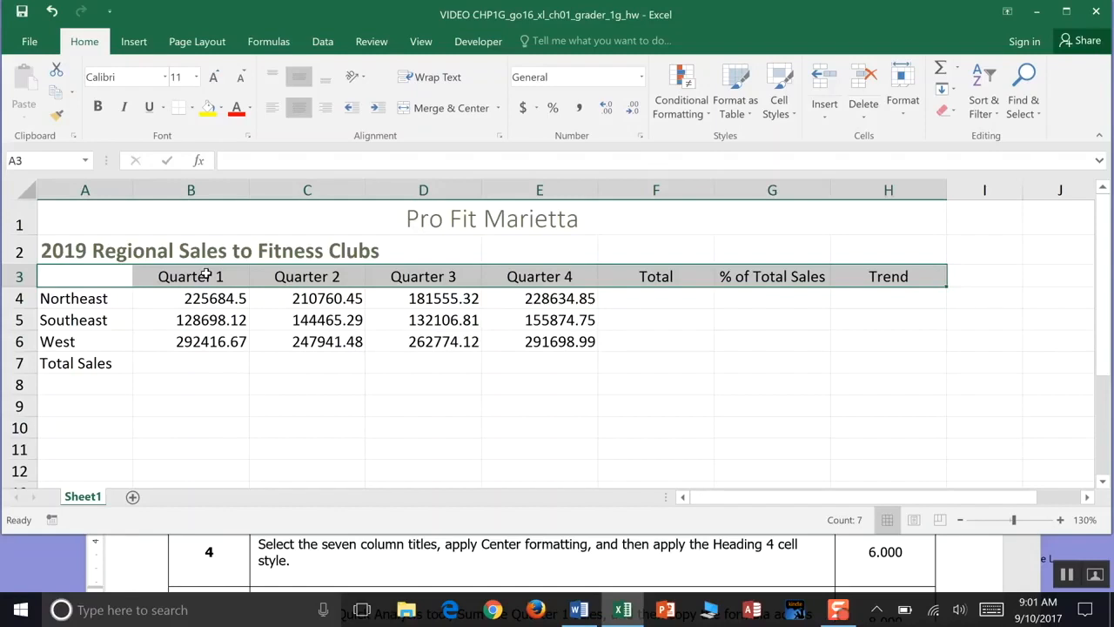
click(788, 120)
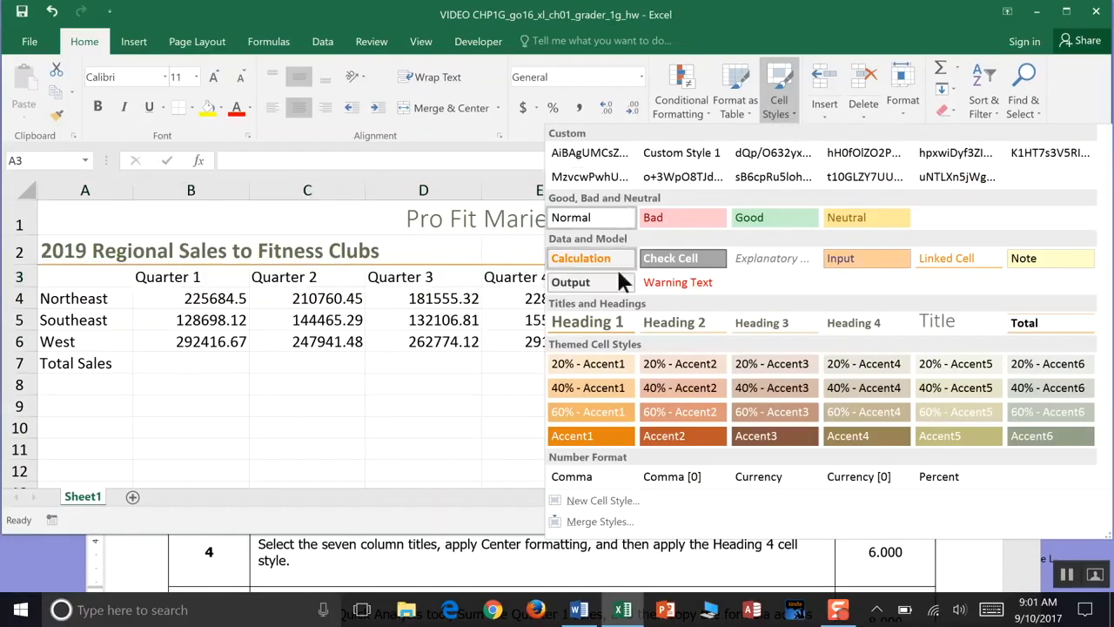
click(853, 335)
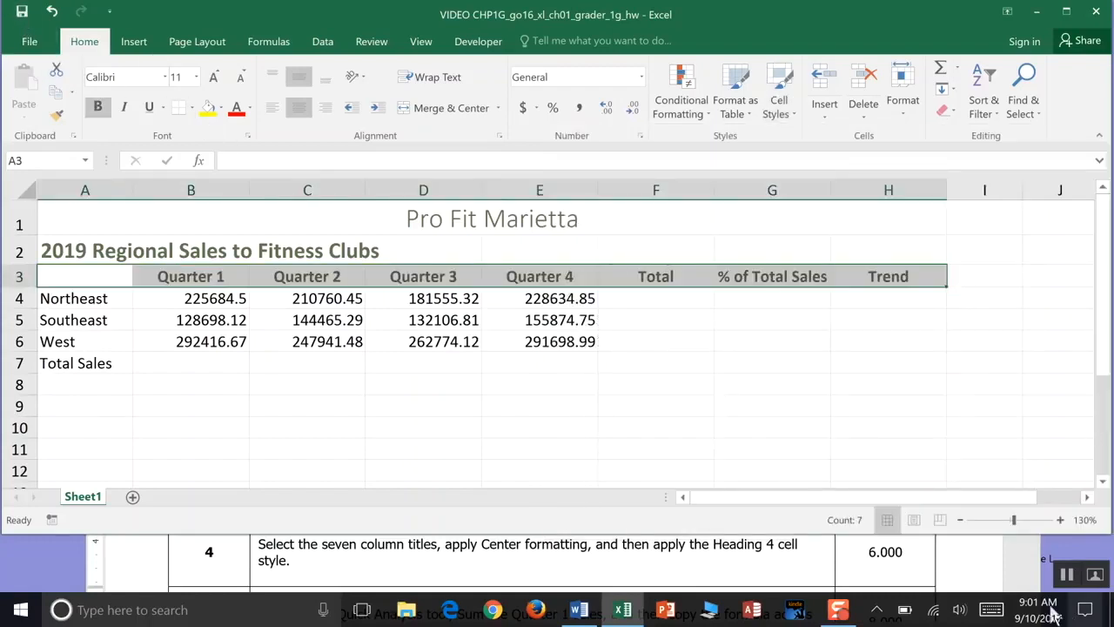
click(1067, 575)
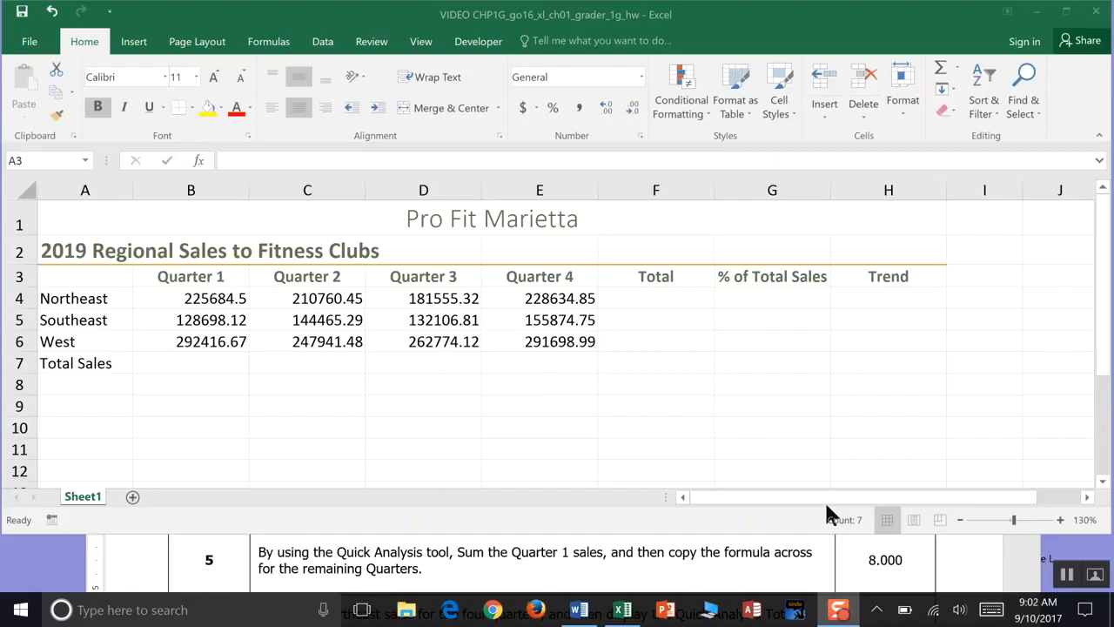
click(228, 299)
drag(225, 298, 221, 356)
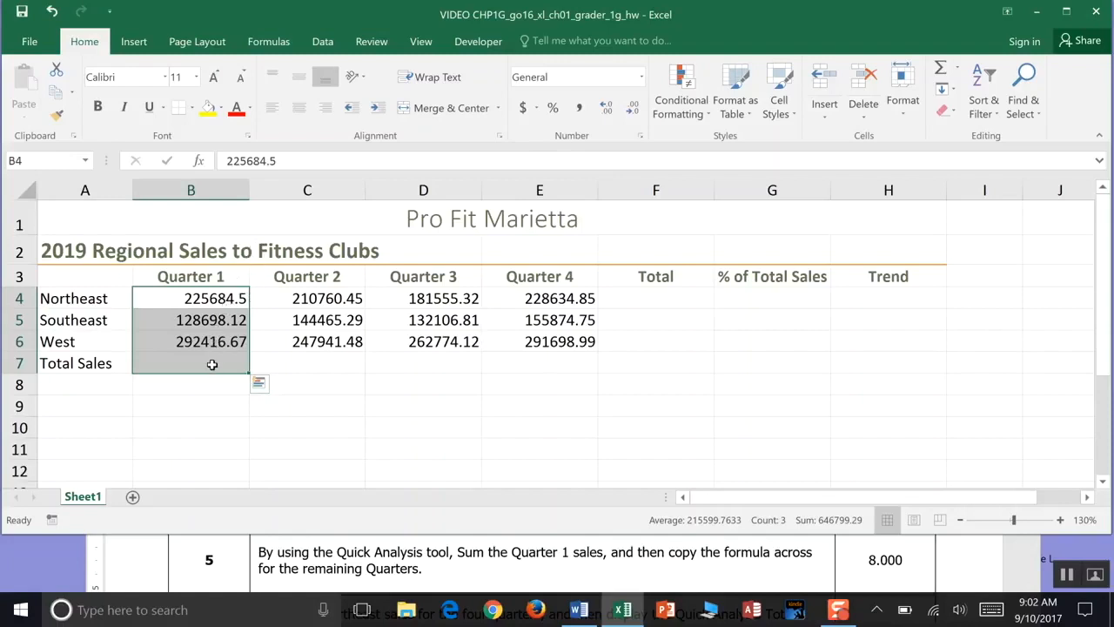
click(260, 385)
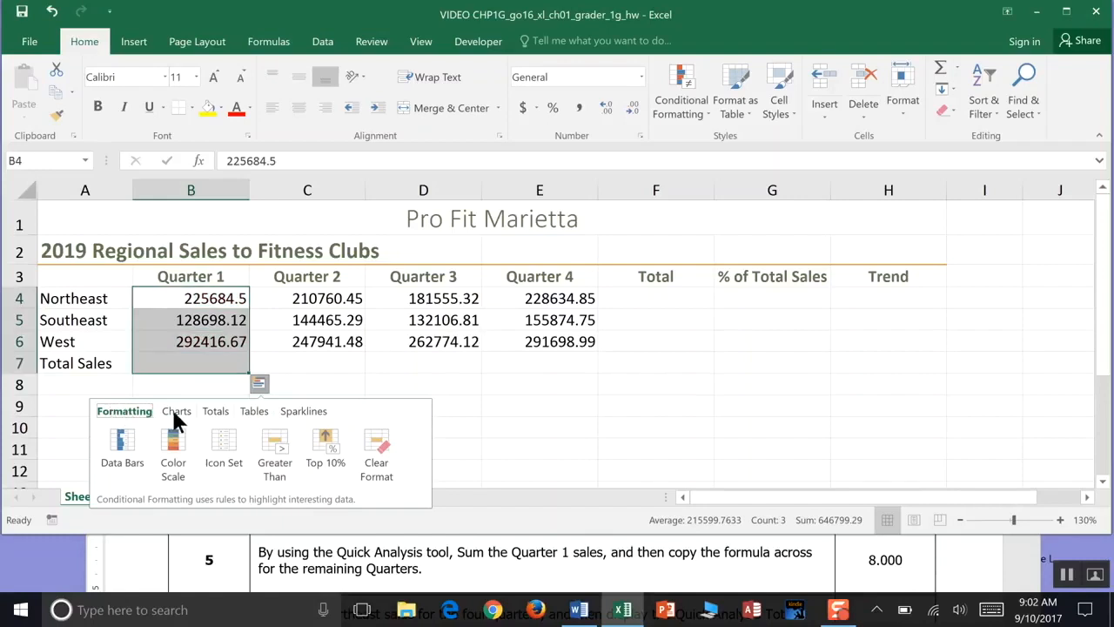
click(218, 414)
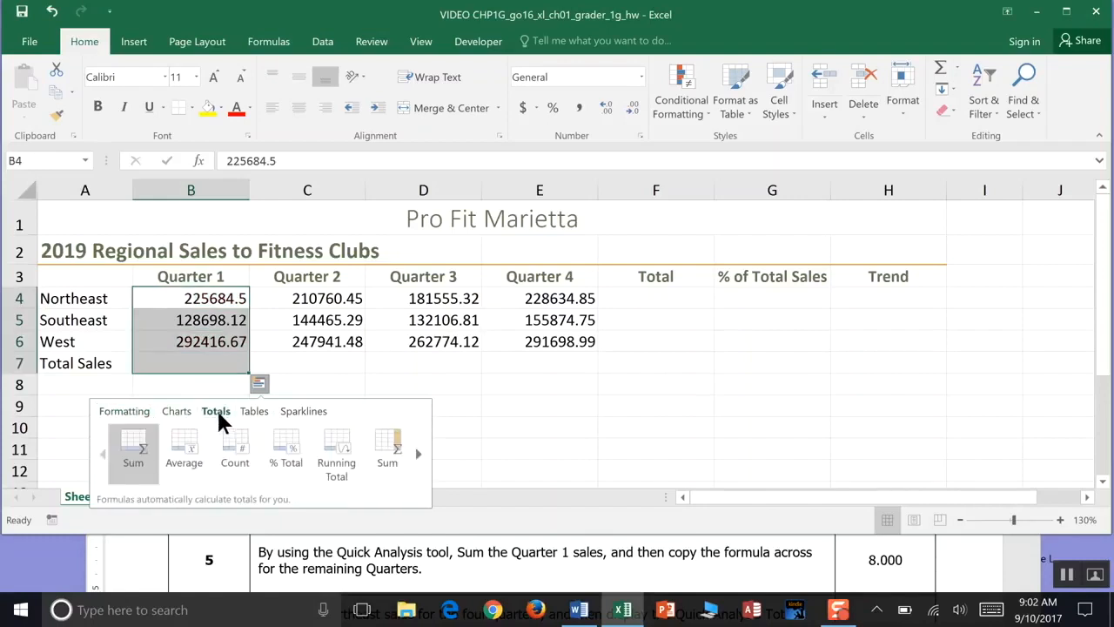
click(128, 447)
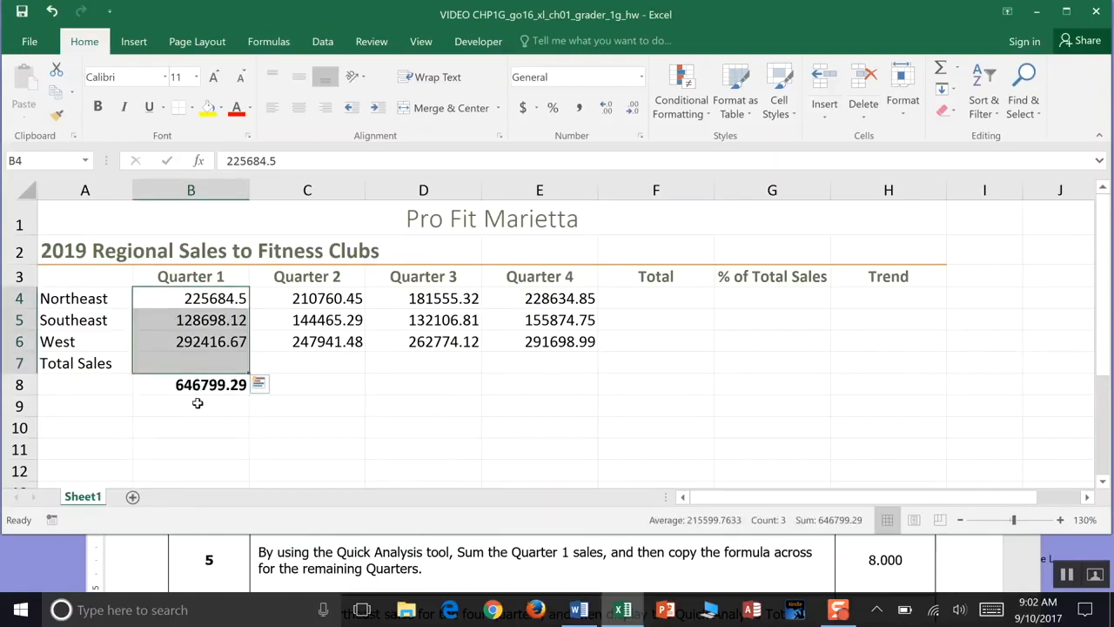
click(49, 11)
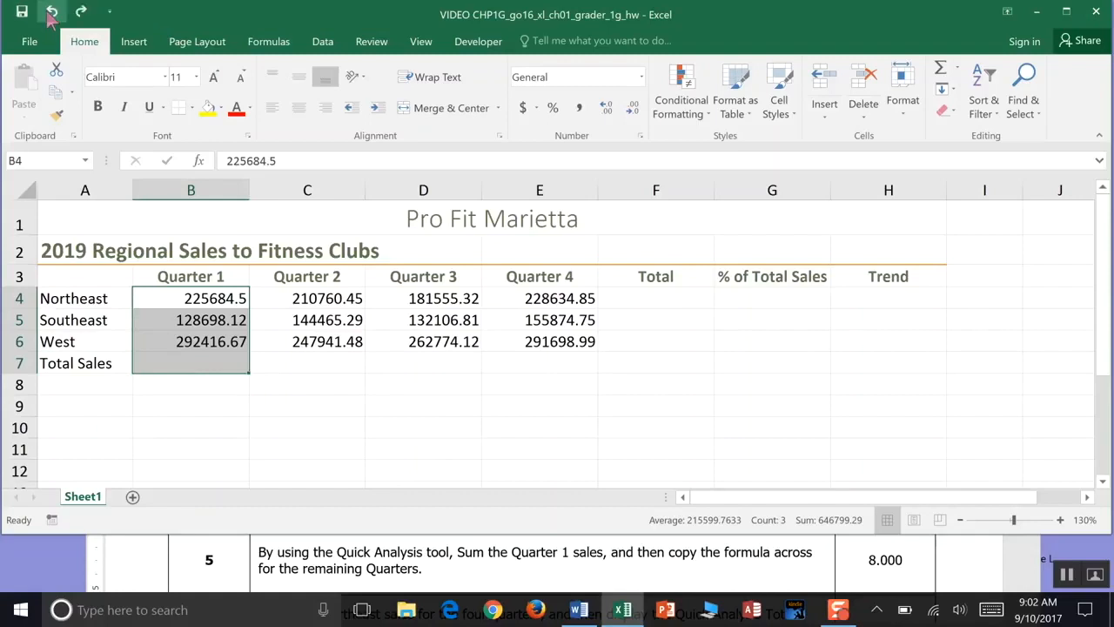
drag(174, 299, 170, 341)
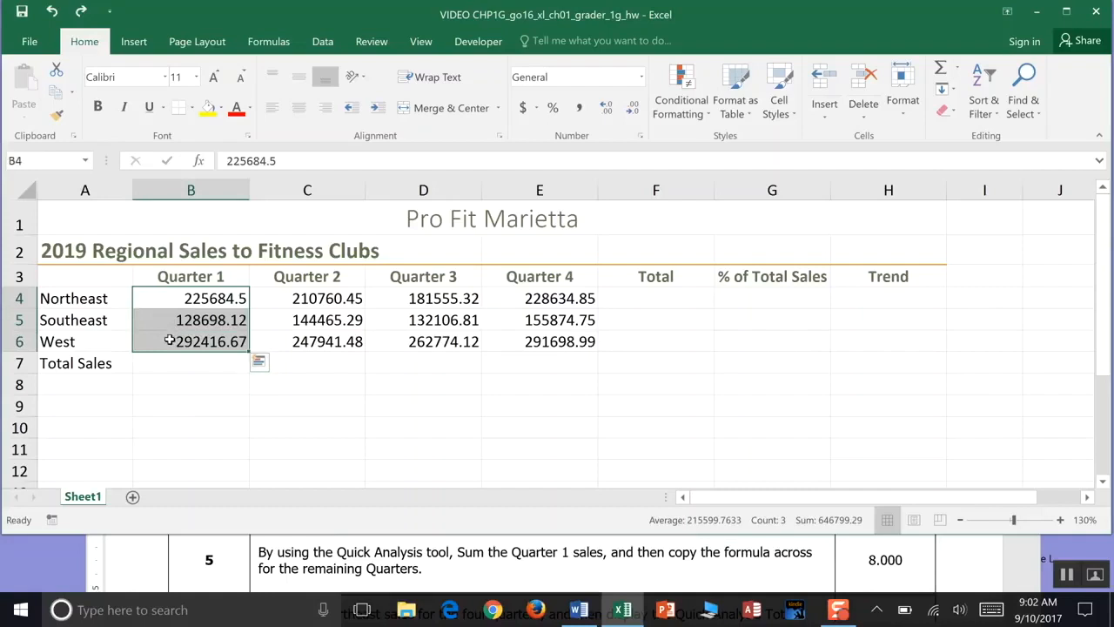
click(260, 362)
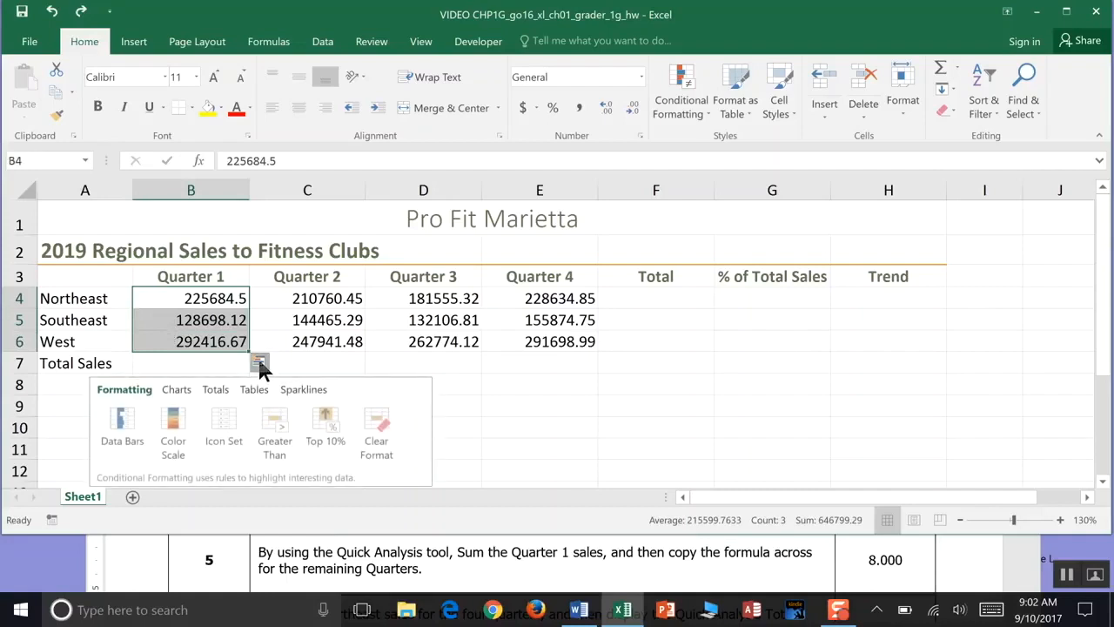
click(217, 387)
click(144, 433)
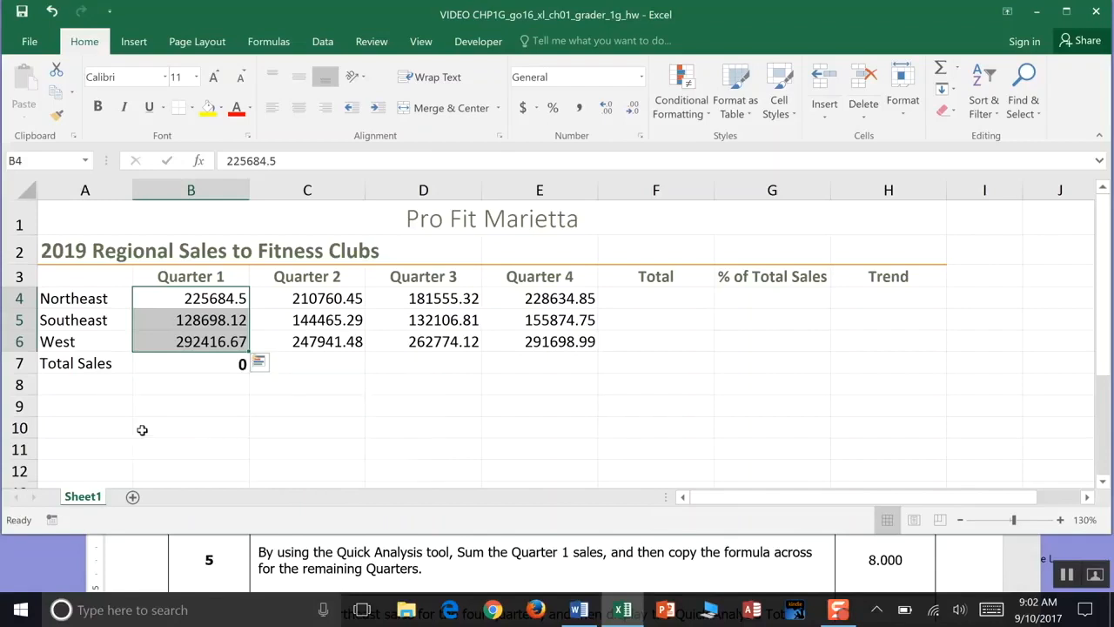
drag(142, 430, 125, 166)
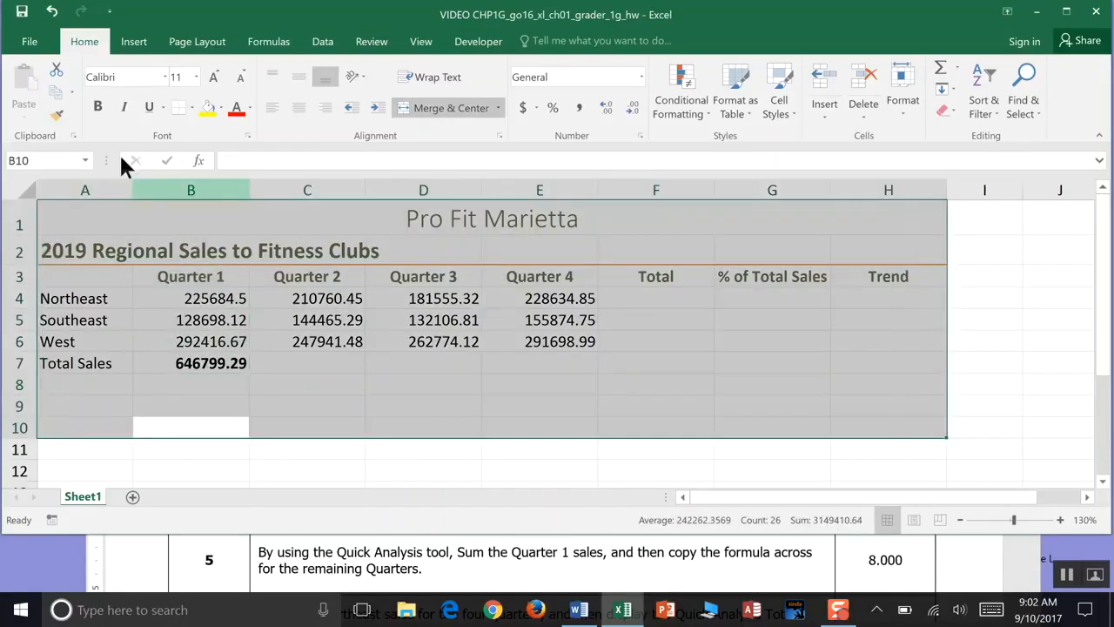
click(278, 446)
click(52, 11)
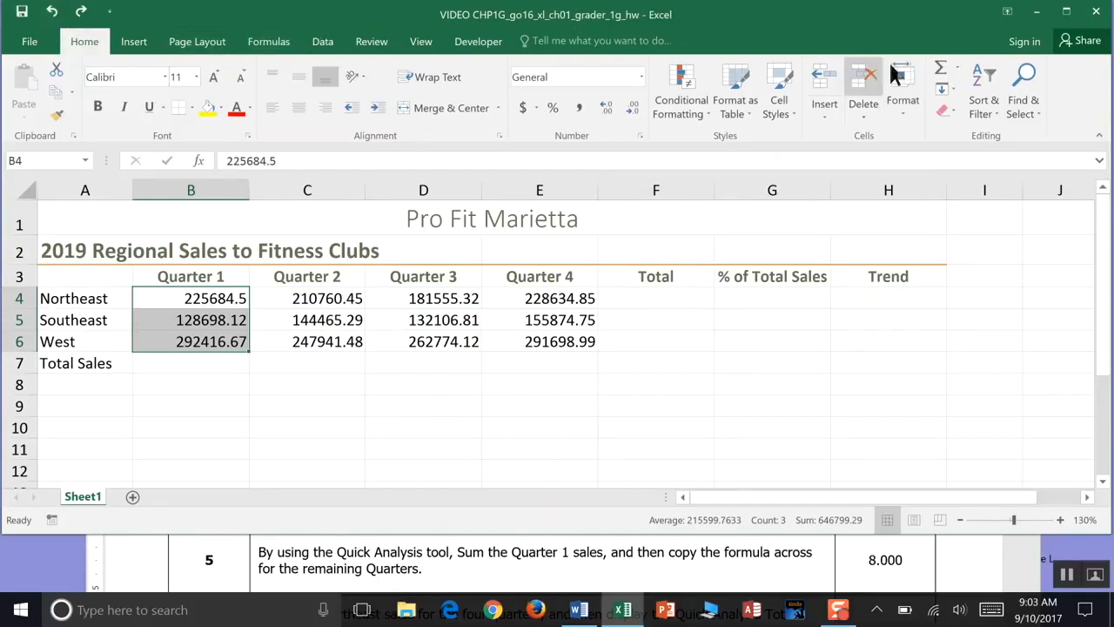
click(956, 66)
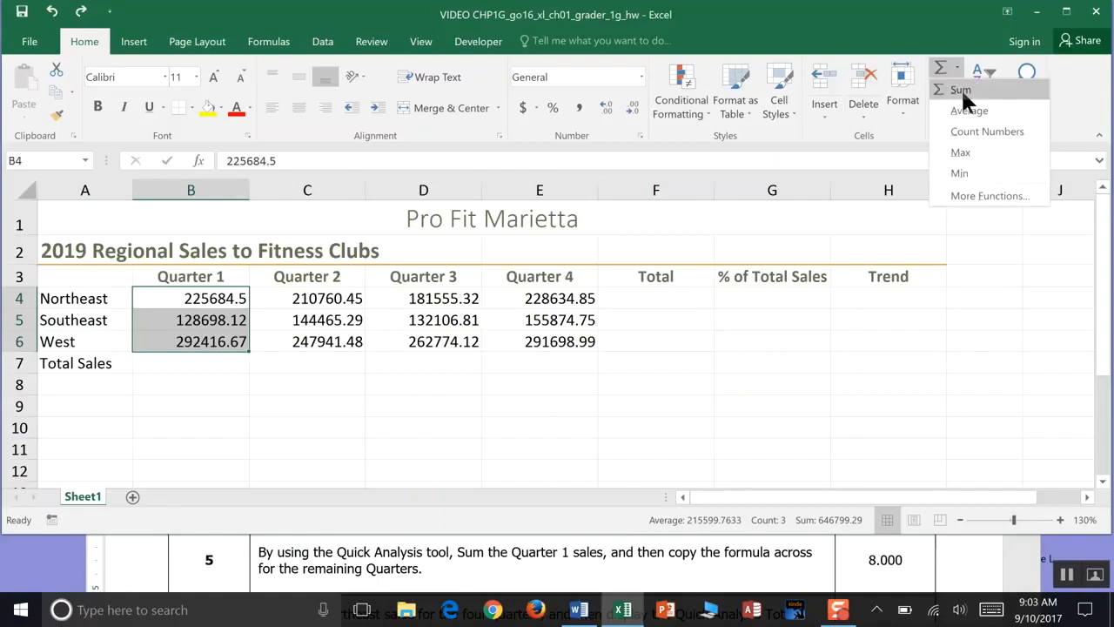
click(962, 88)
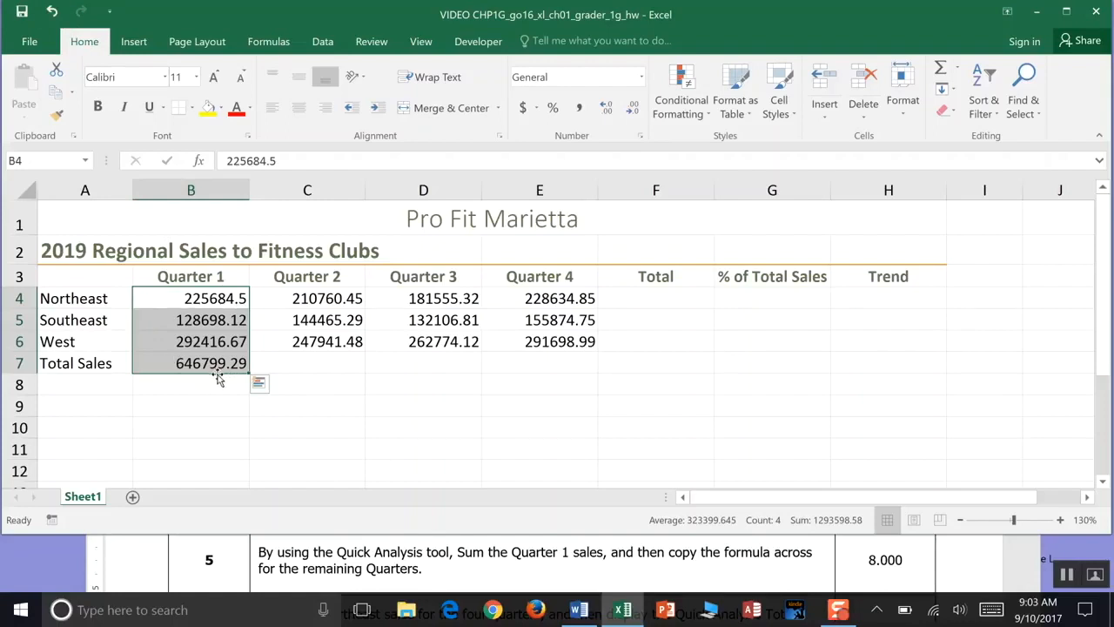
click(52, 10)
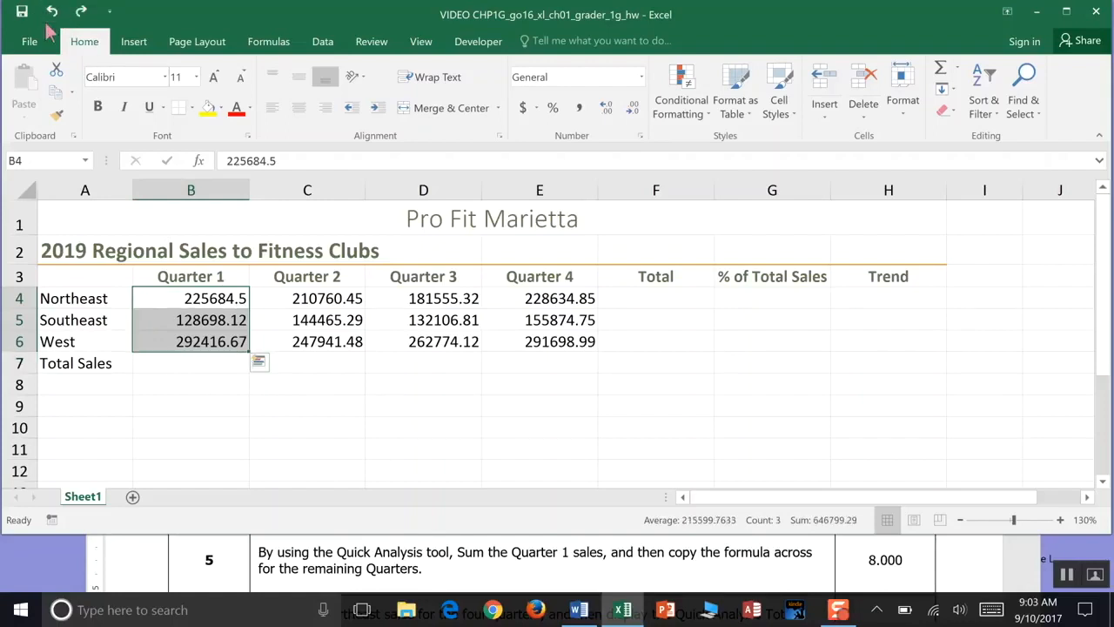
- Sum the Quarter 1 sales into B7 with the Quick Analysis Totals Sum option and inspect its formula
click(260, 362)
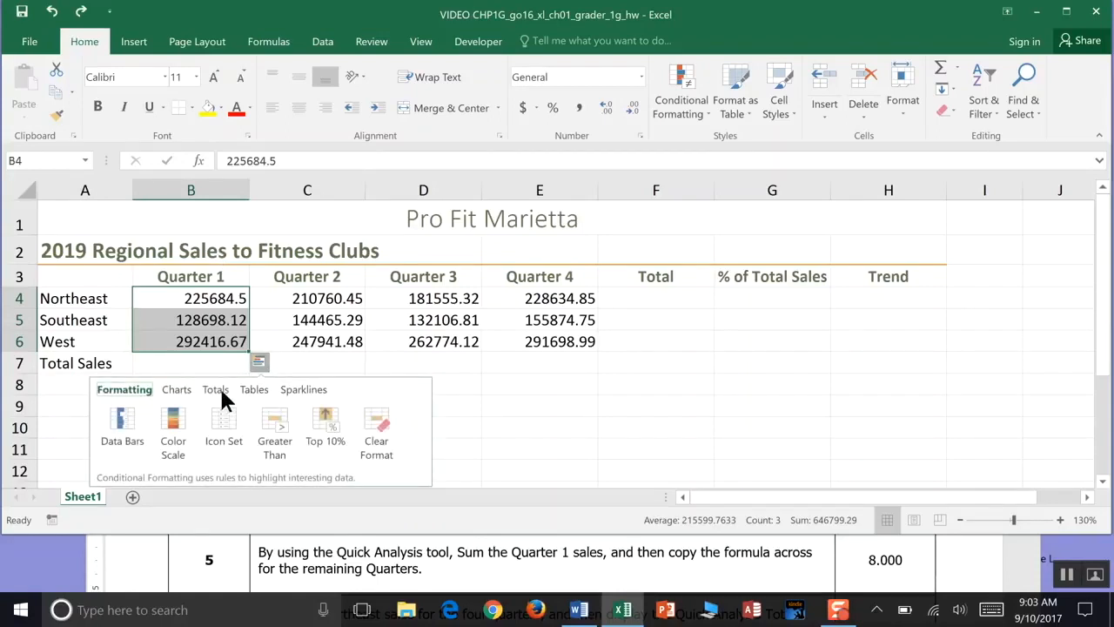
click(218, 394)
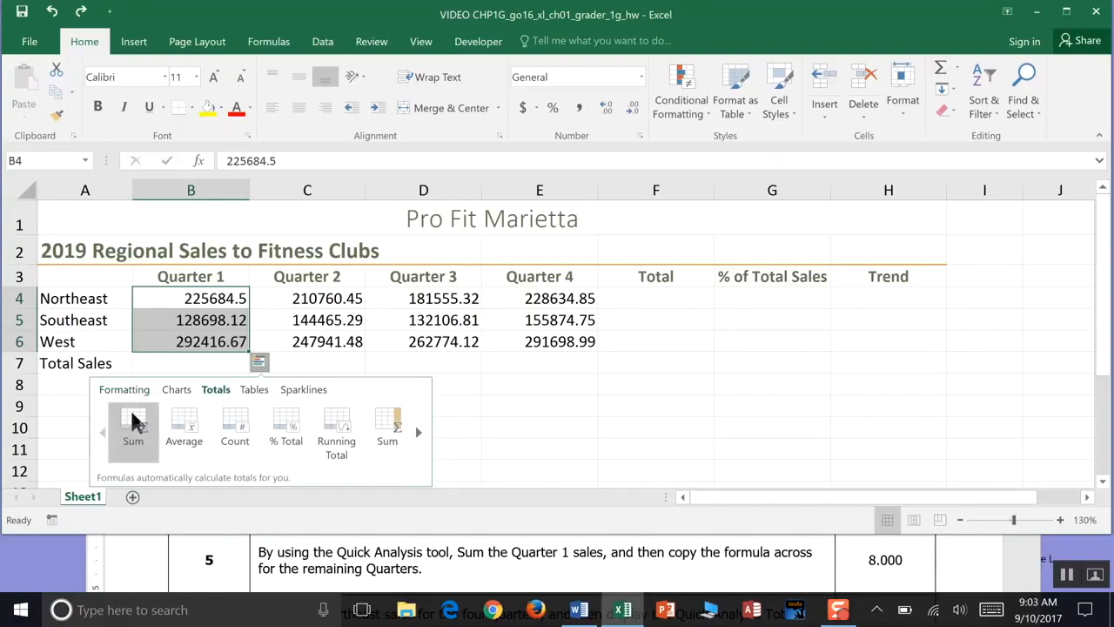
click(132, 420)
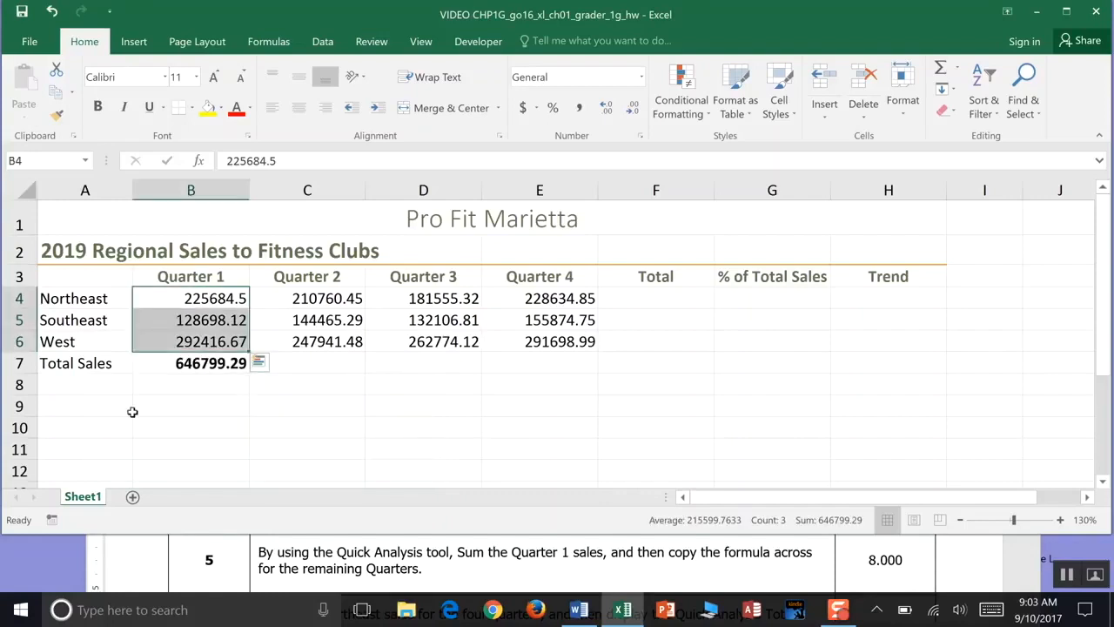
click(220, 363)
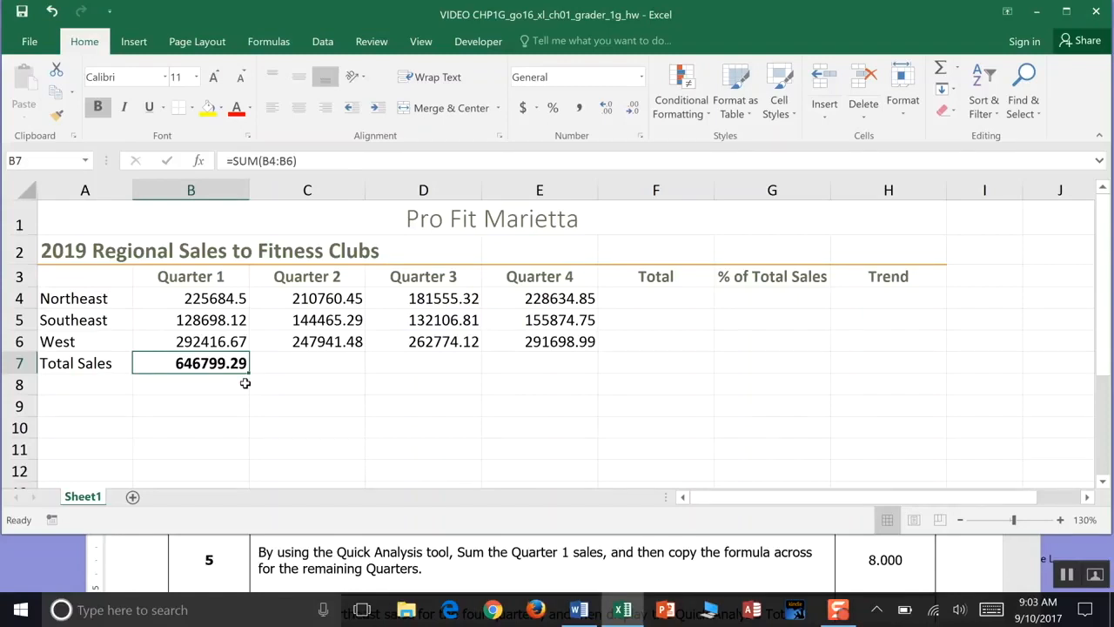
click(305, 160)
drag(306, 161, 217, 170)
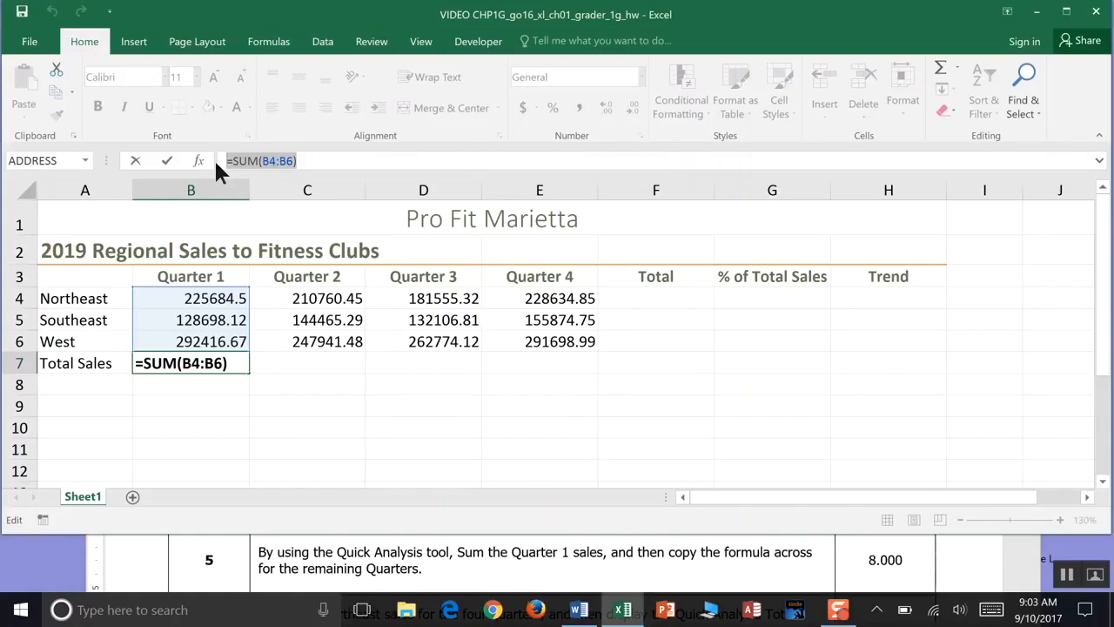
key(ctrl+Return)
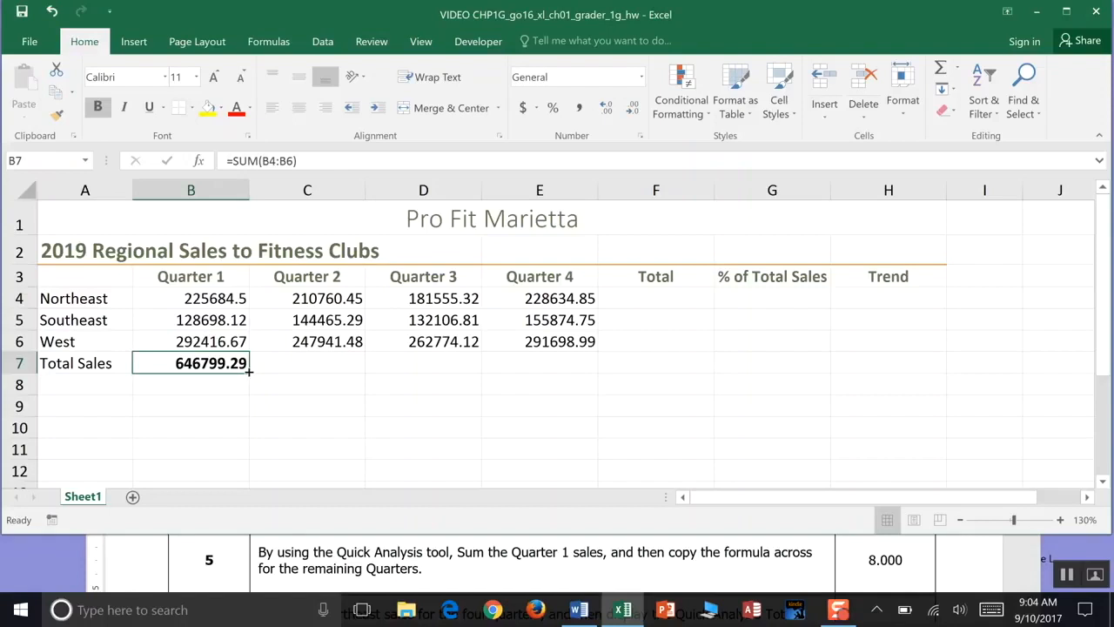
- Copy the Quarter 1 total formula across row 7 through the Quarter 4 column and inspect it in E7
drag(248, 370, 558, 381)
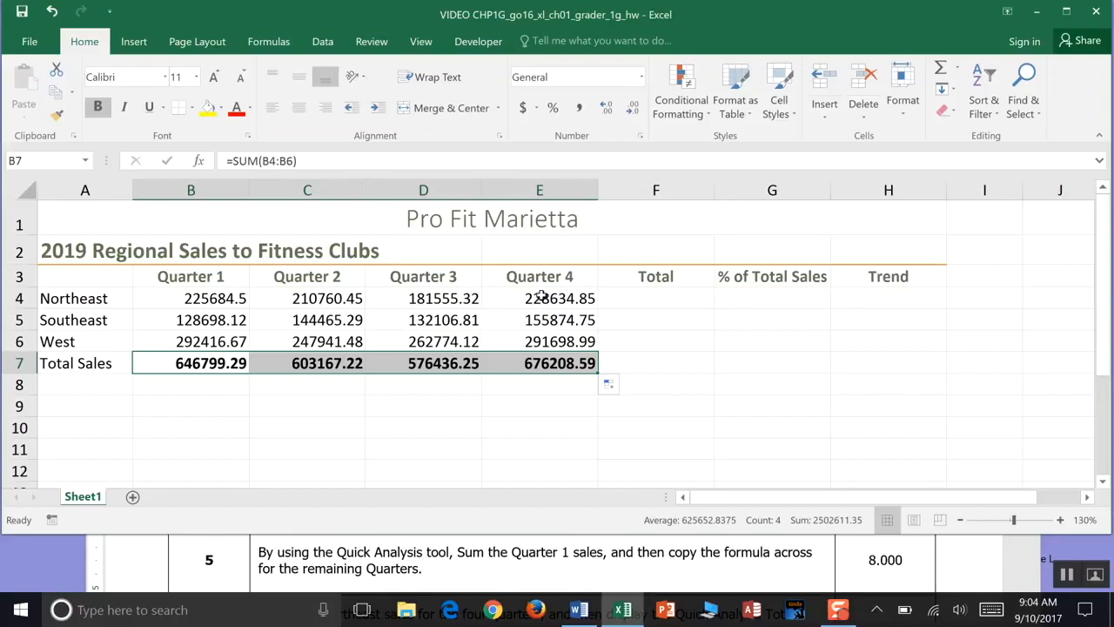
click(550, 367)
drag(298, 161, 217, 161)
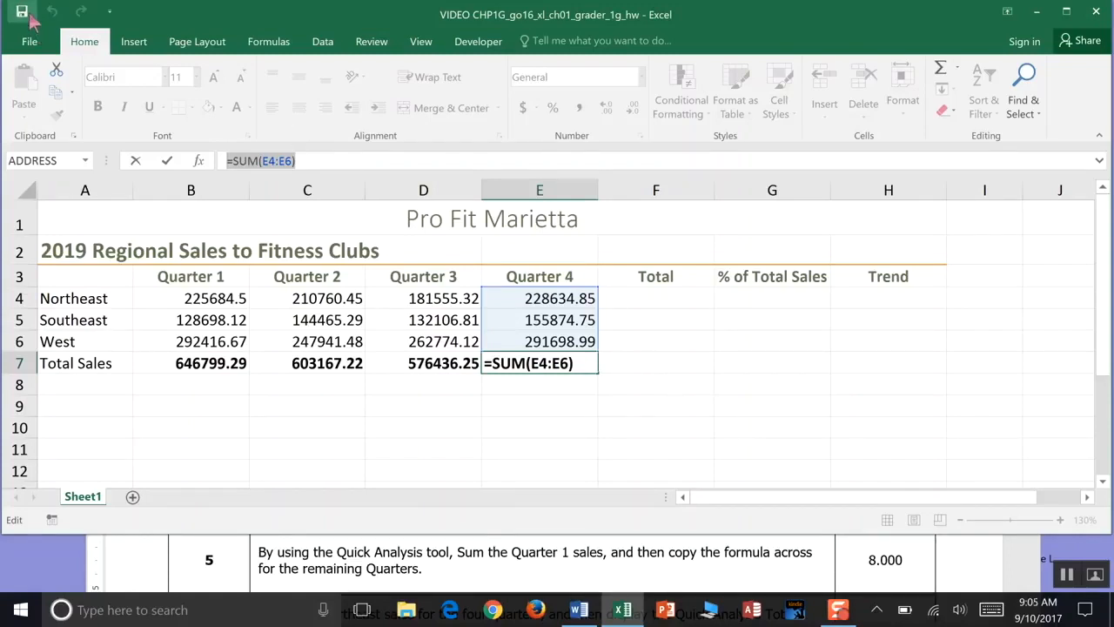
key(ctrl+Return)
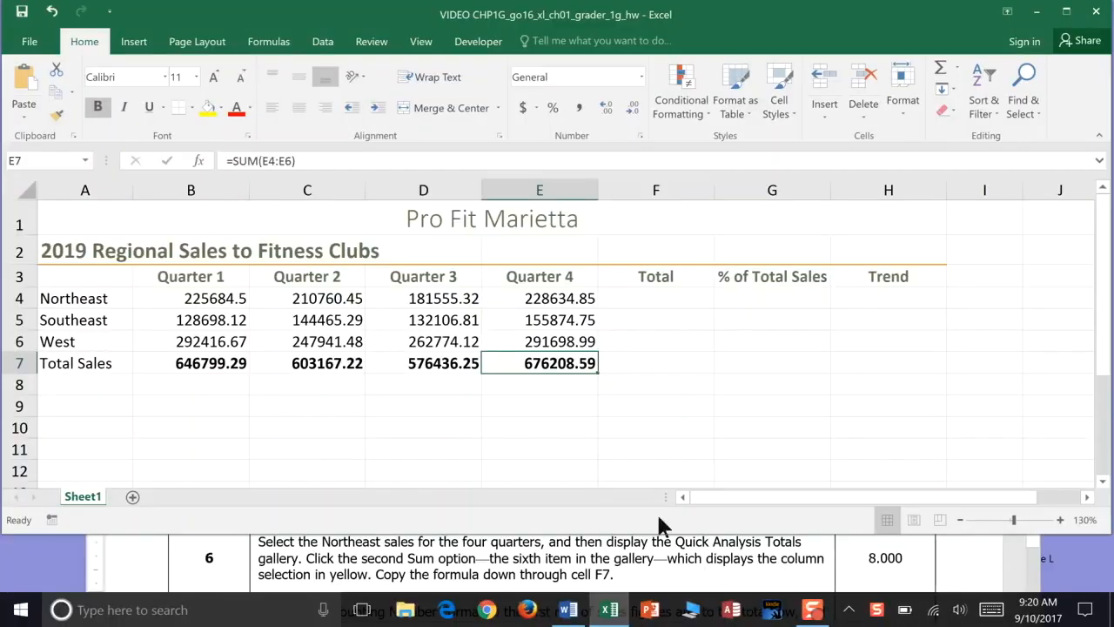
- Total the Northeast sales for the four quarters into F4 using the sixth Quick Analysis Totals option, the row Sum
click(22, 297)
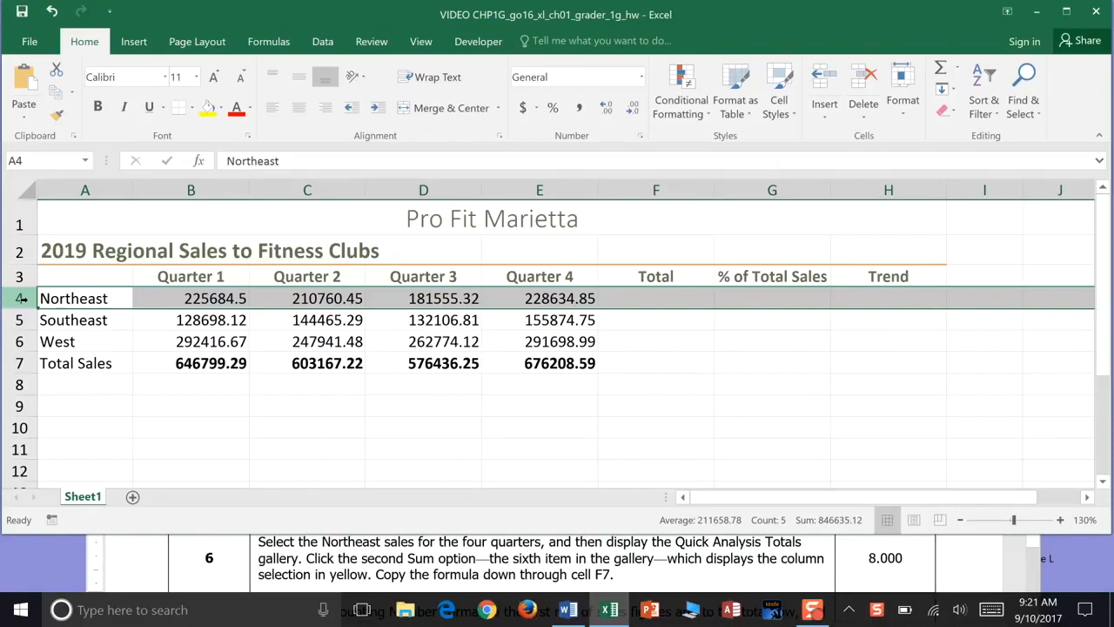
click(141, 305)
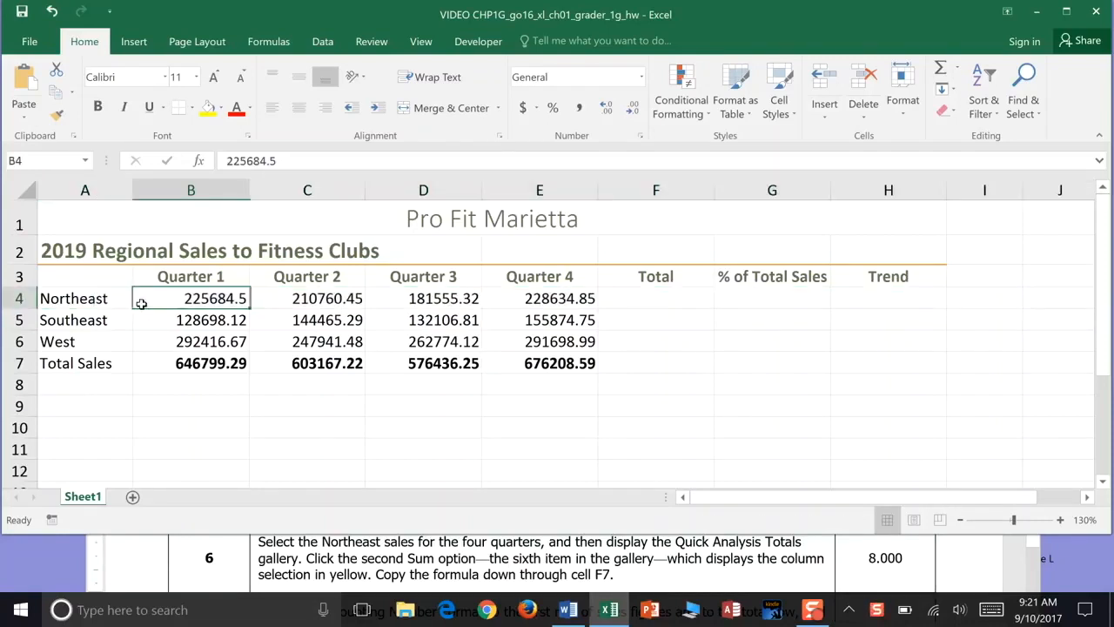
drag(141, 301, 601, 296)
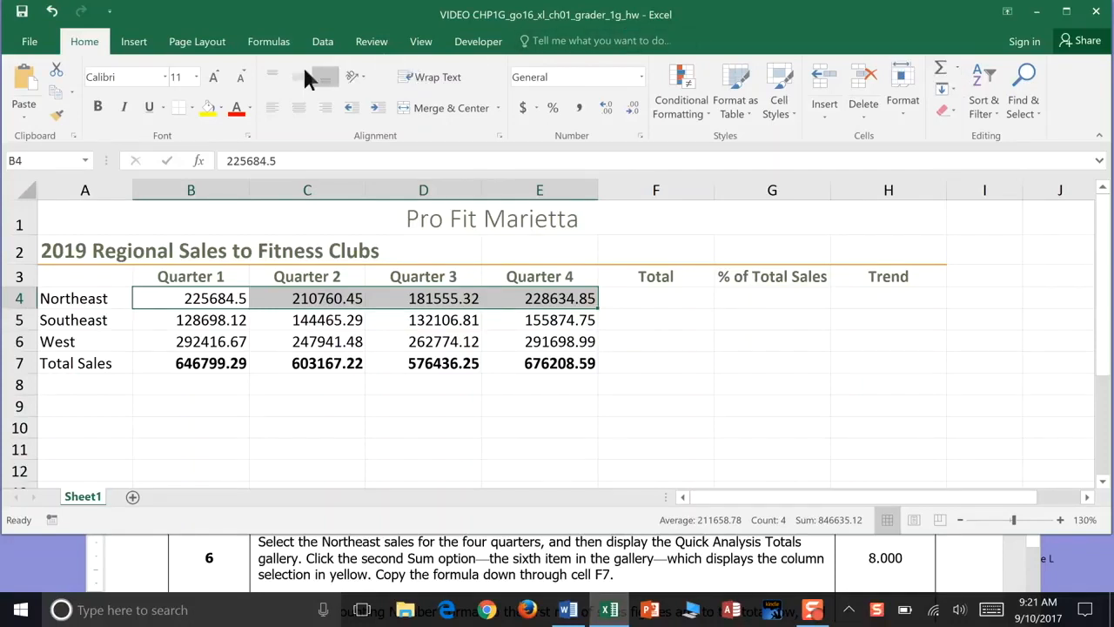
click(268, 39)
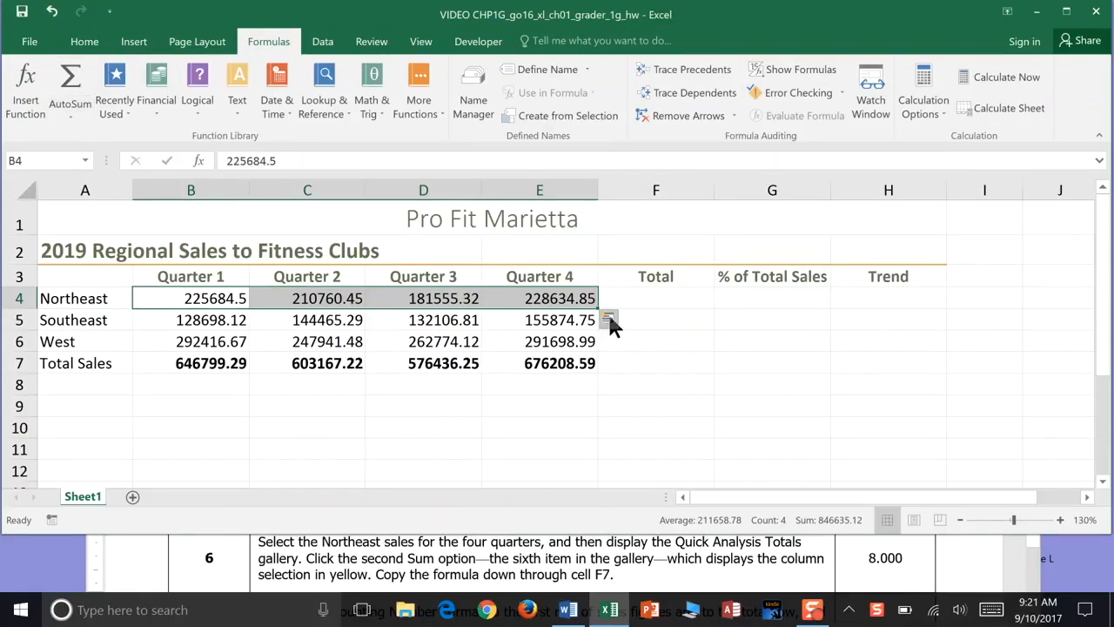
click(78, 39)
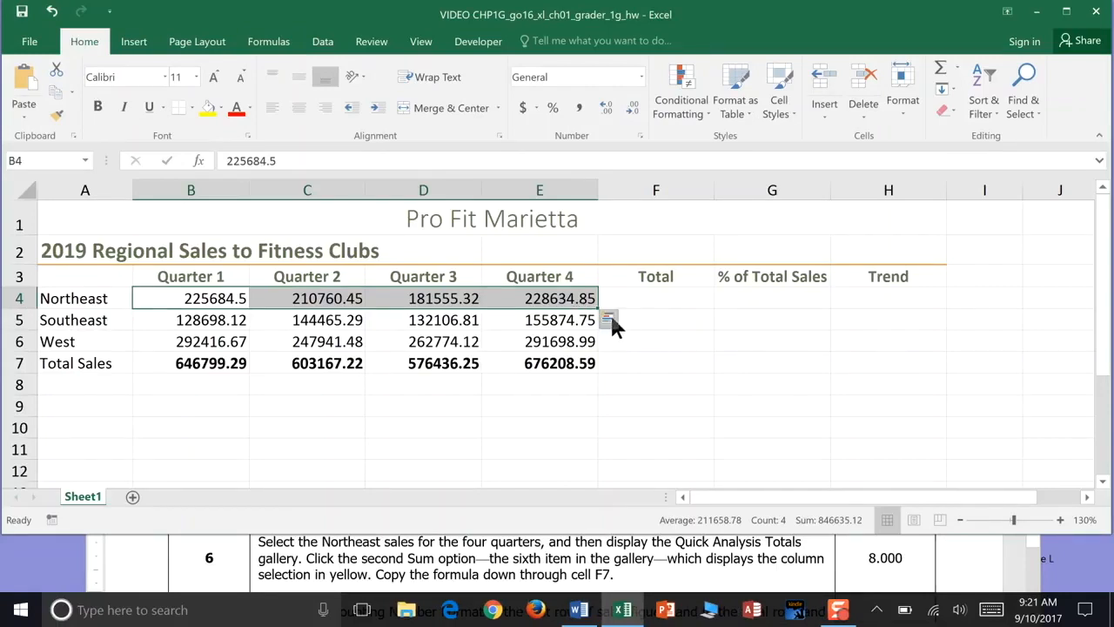
click(608, 318)
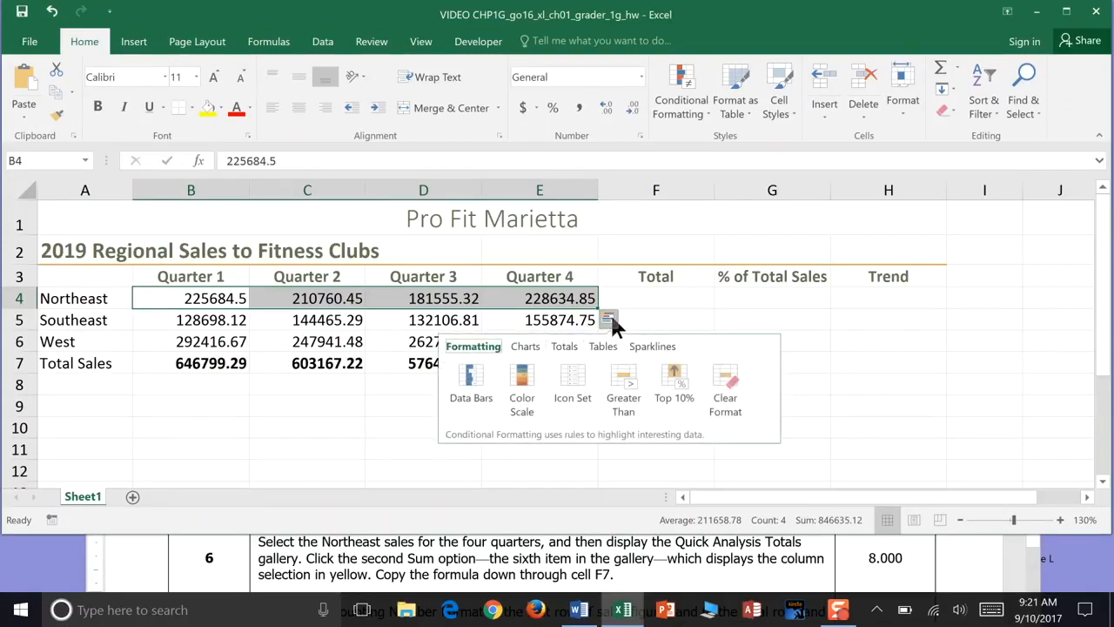
click(561, 348)
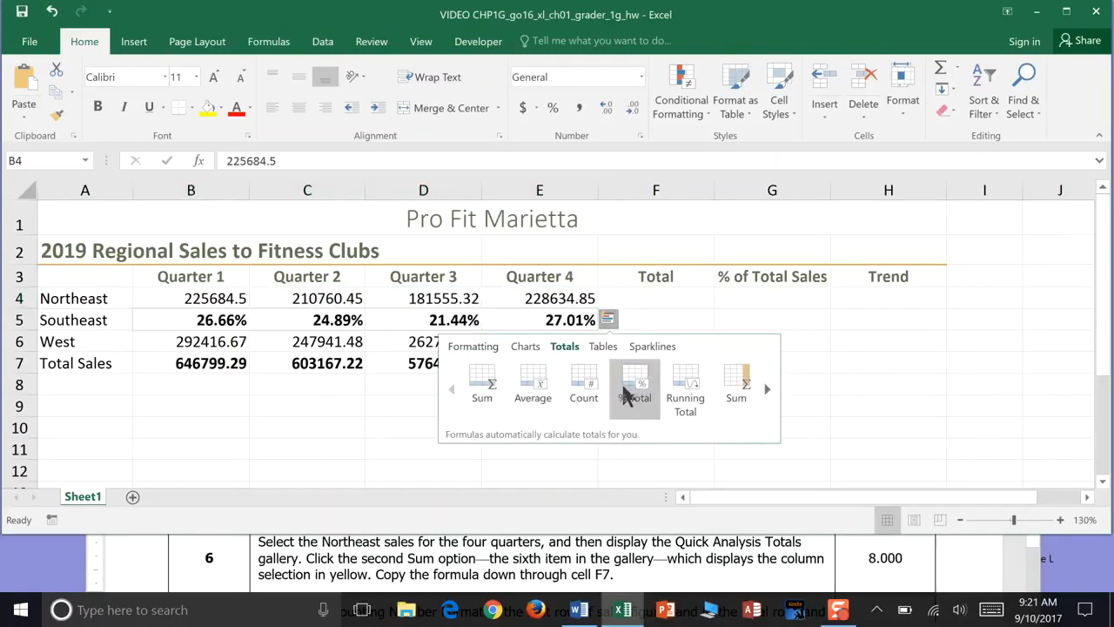
click(731, 391)
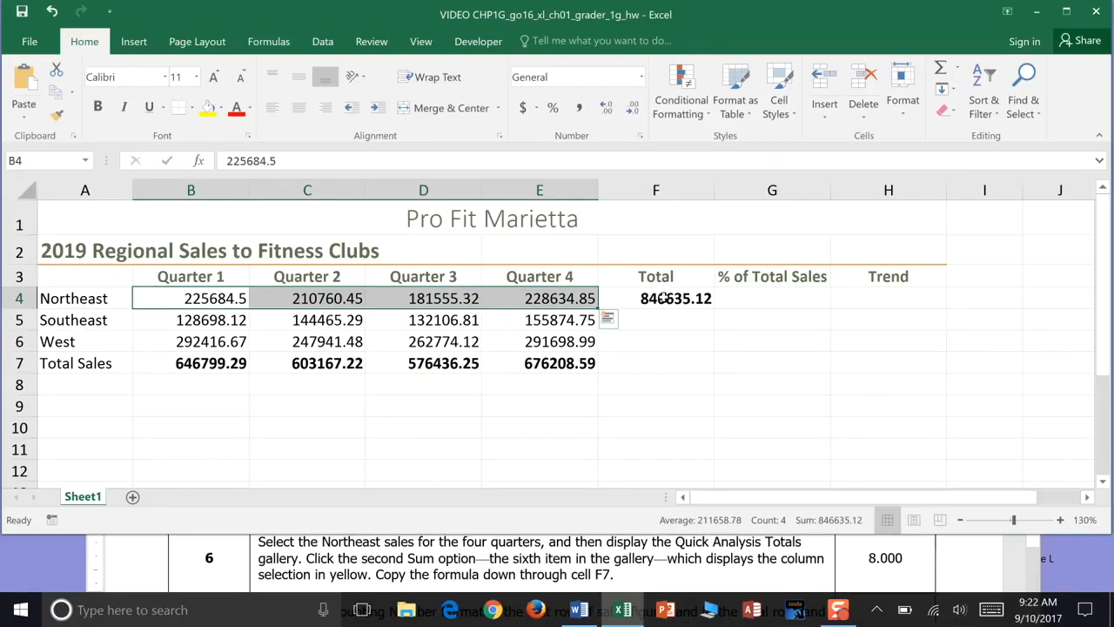
- Copy the Northeast total formula down through F7 and save the workbook
click(664, 298)
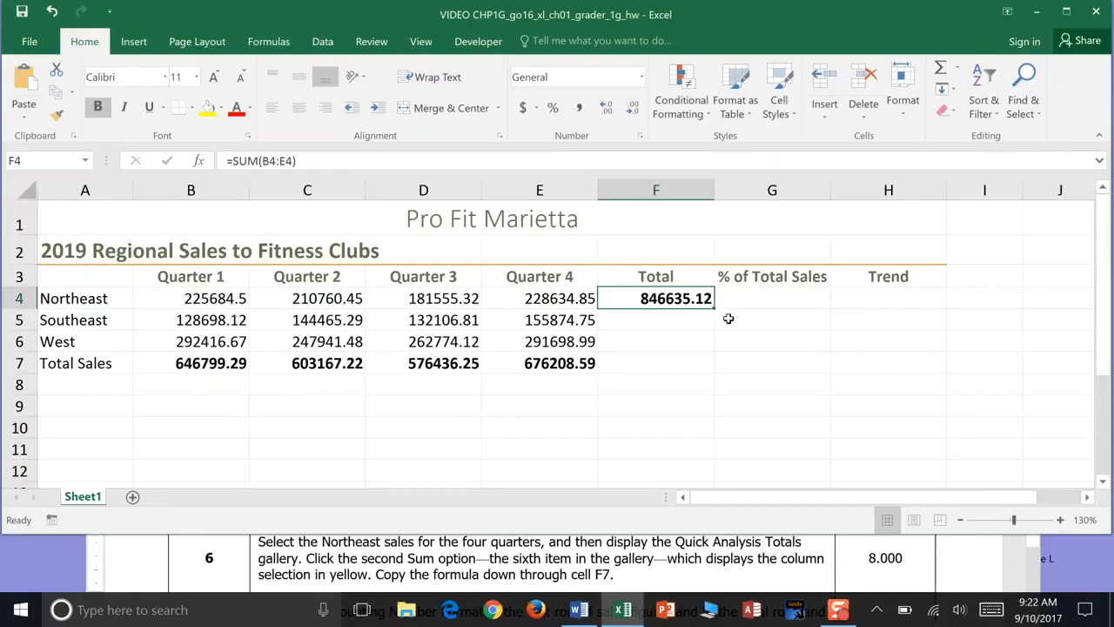
drag(714, 307, 716, 370)
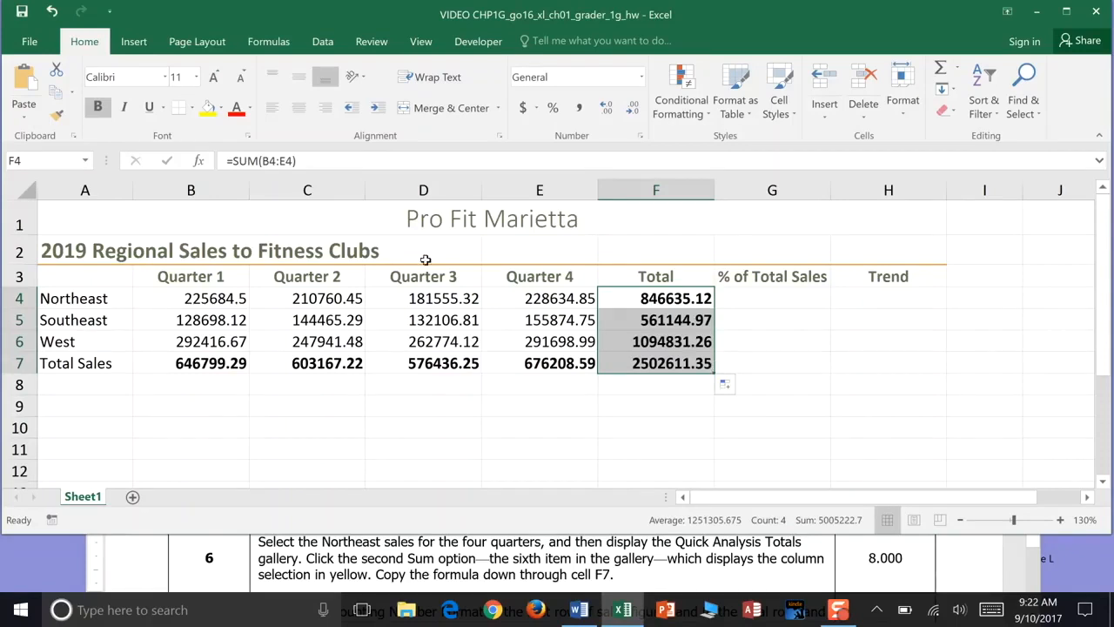
click(23, 14)
- Apply the Accounting number format to the Northeast sales row B4:F4 and save the workbook
mouse_move(837, 616)
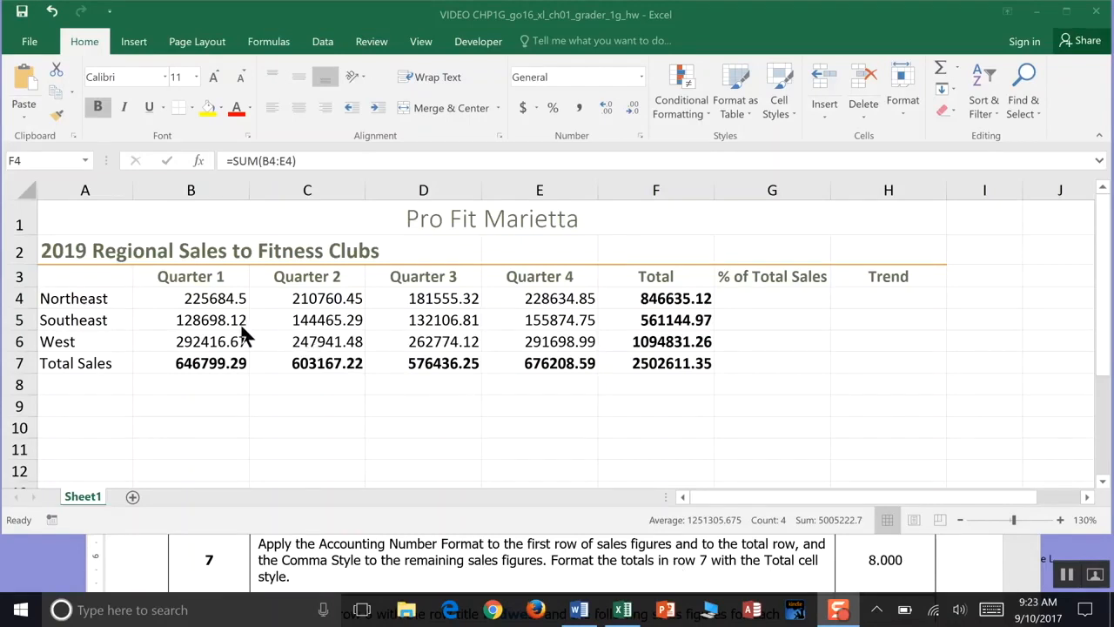
click(193, 300)
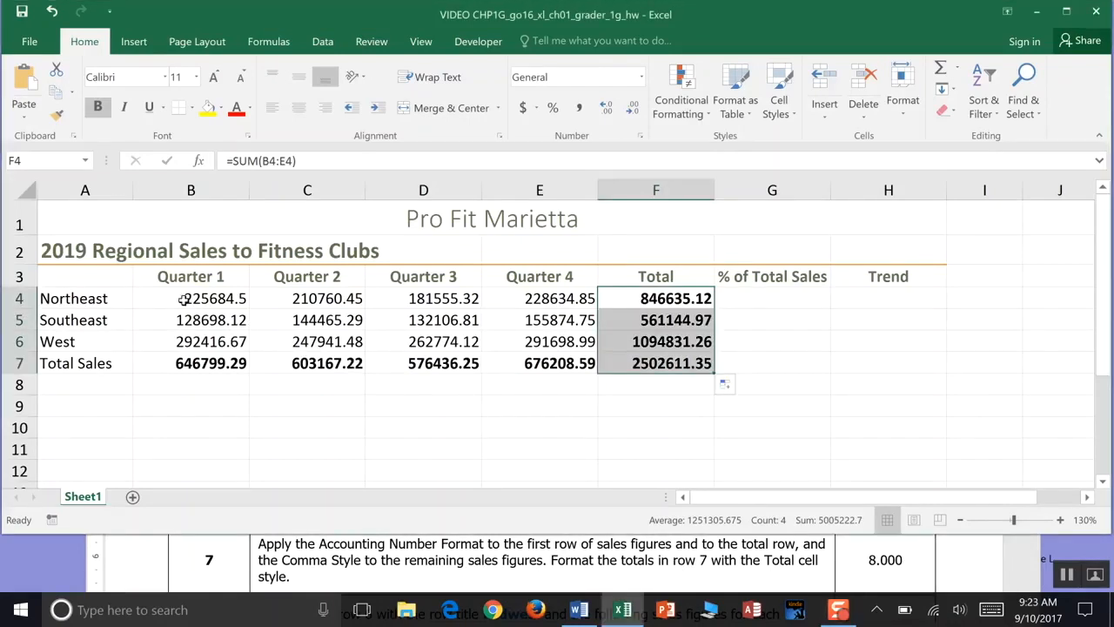
click(203, 299)
drag(205, 301, 622, 297)
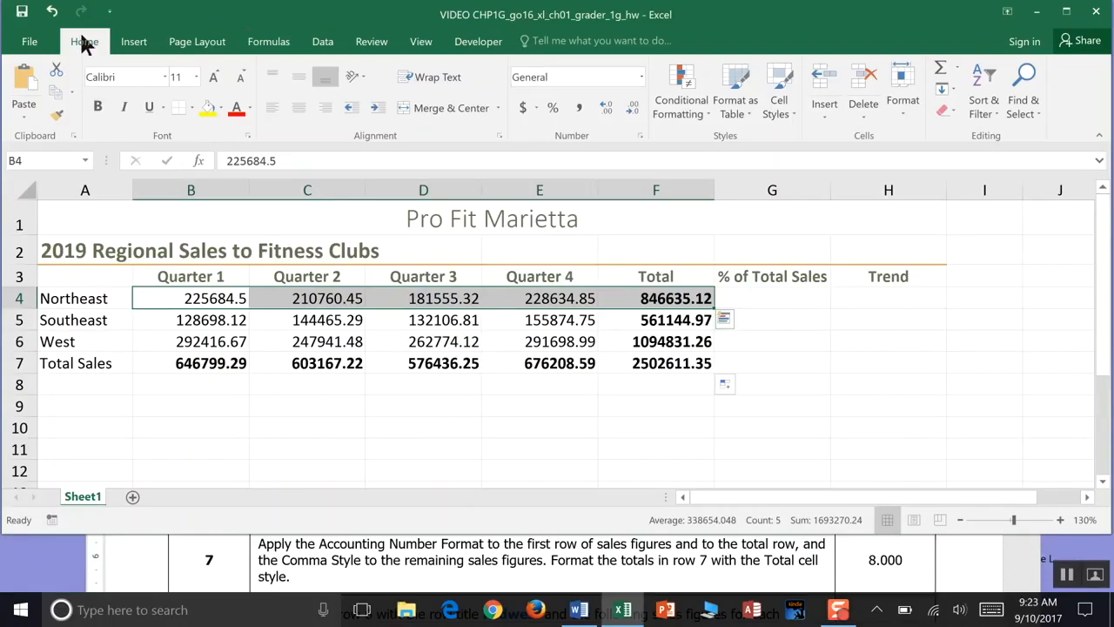
click(642, 77)
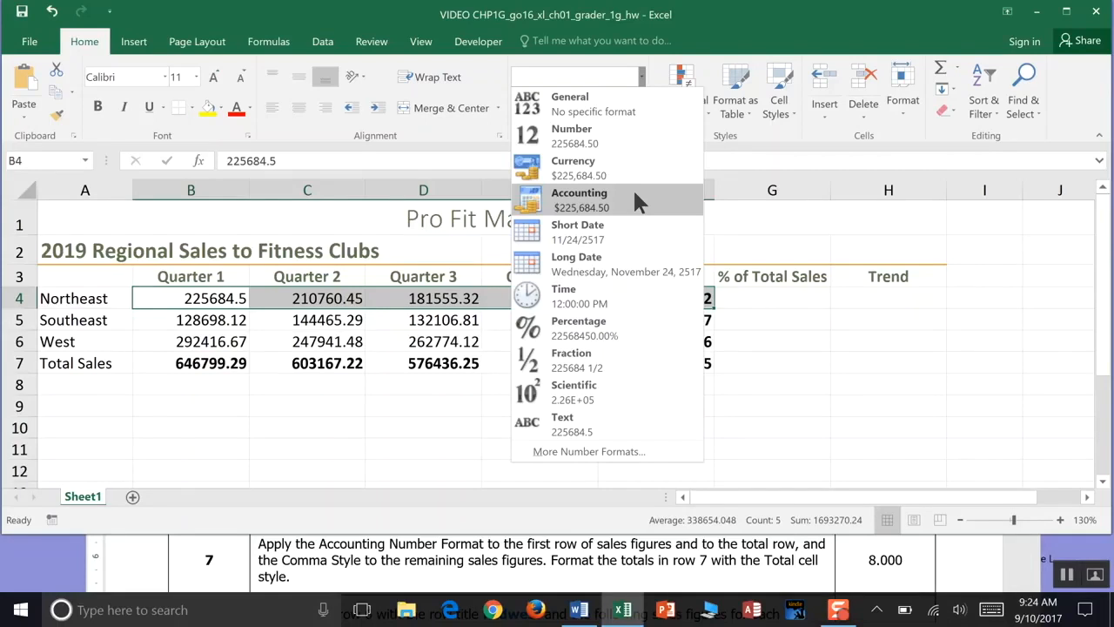
click(635, 200)
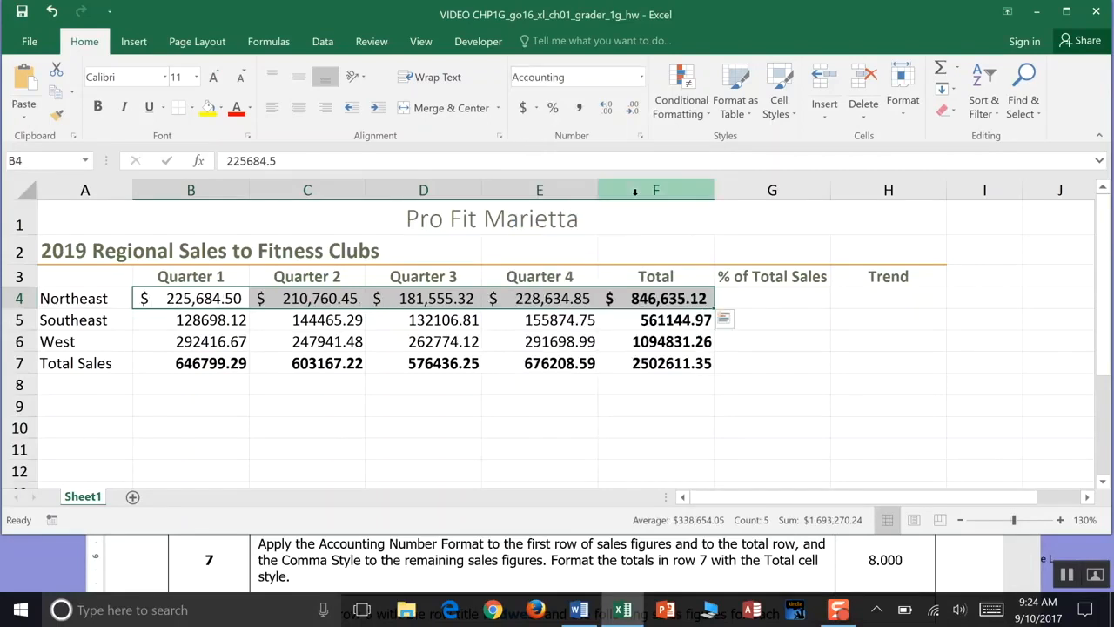
click(19, 13)
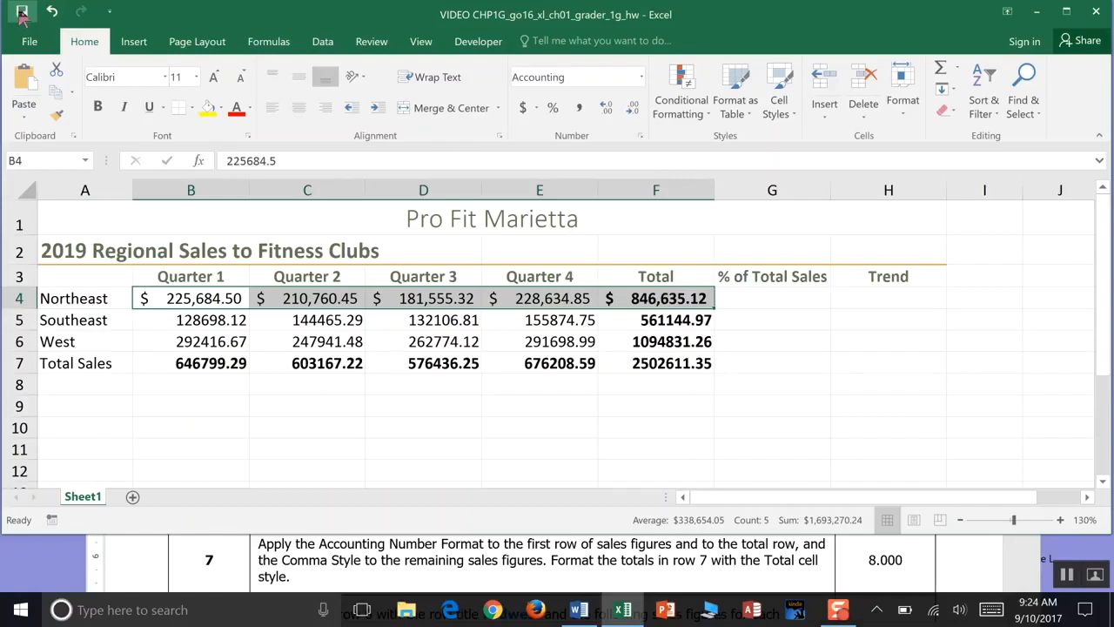
- Apply Comma Style to the remaining sales figures in B5:F7
drag(183, 321, 653, 364)
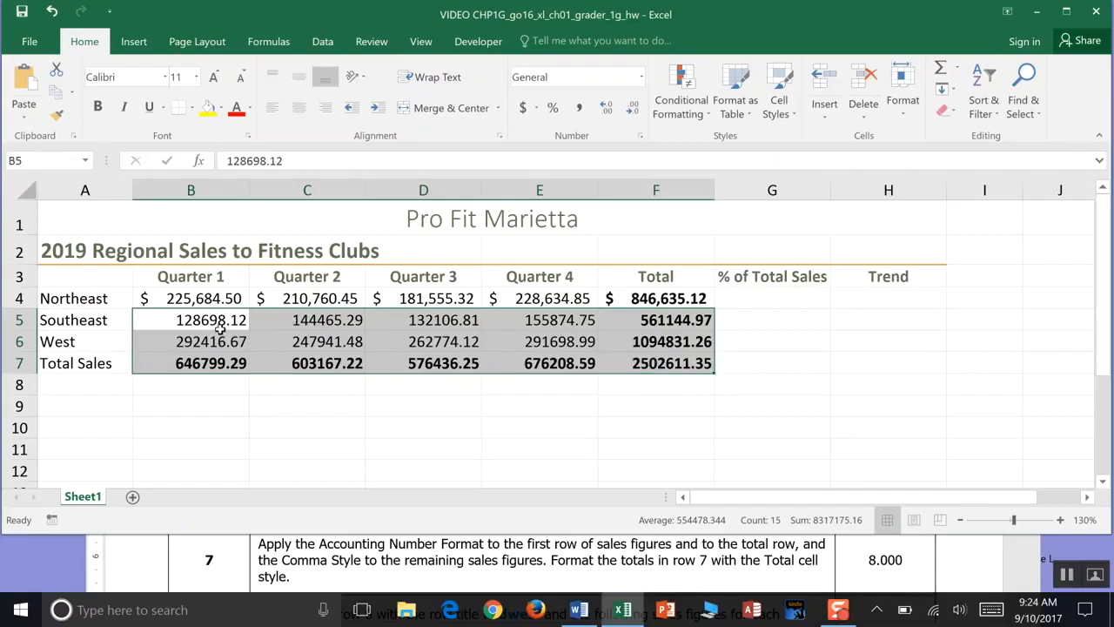
mouse_move(684, 365)
click(641, 78)
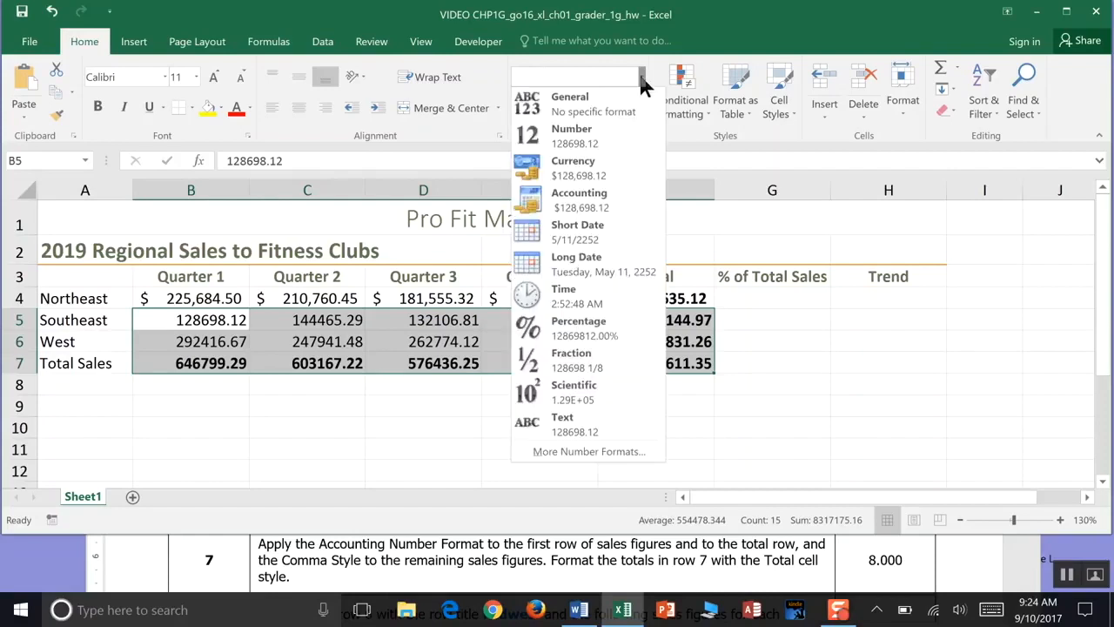
click(612, 454)
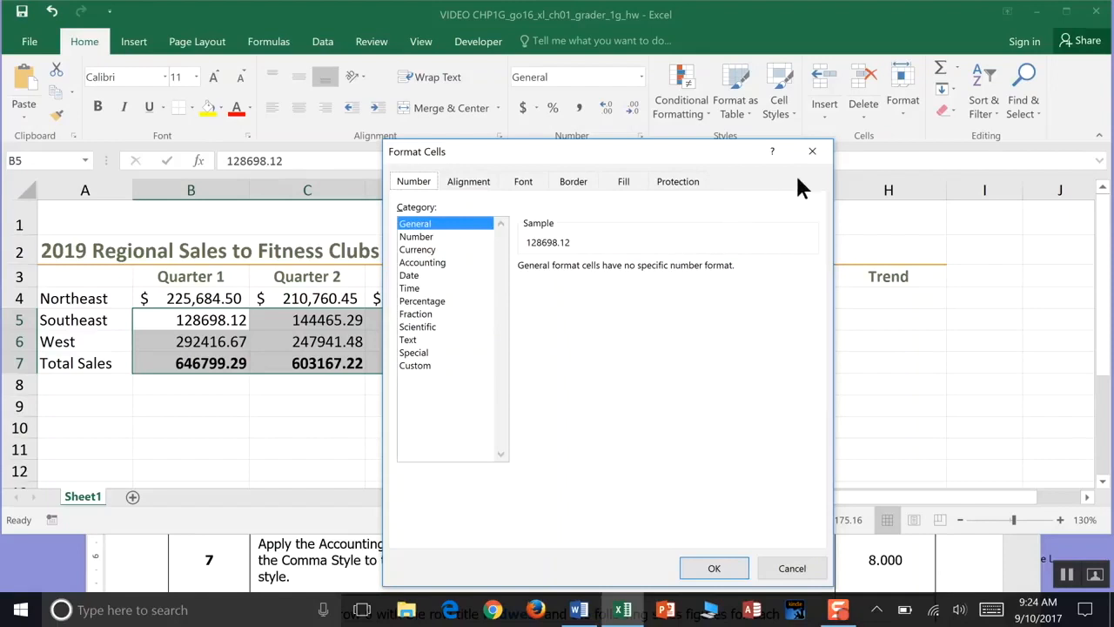
click(817, 151)
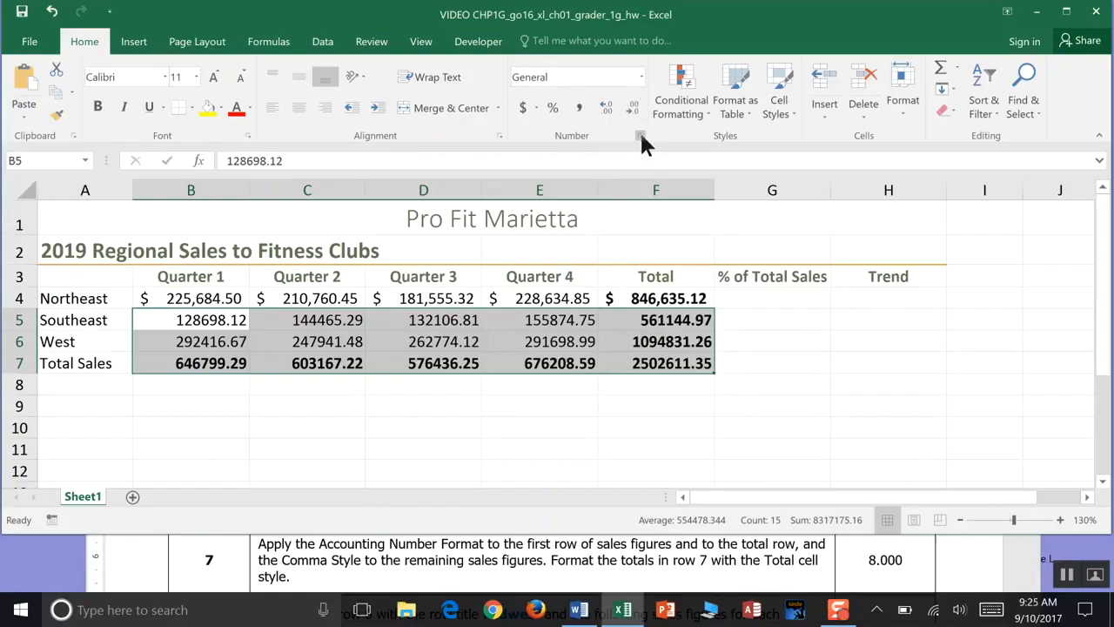
click(580, 107)
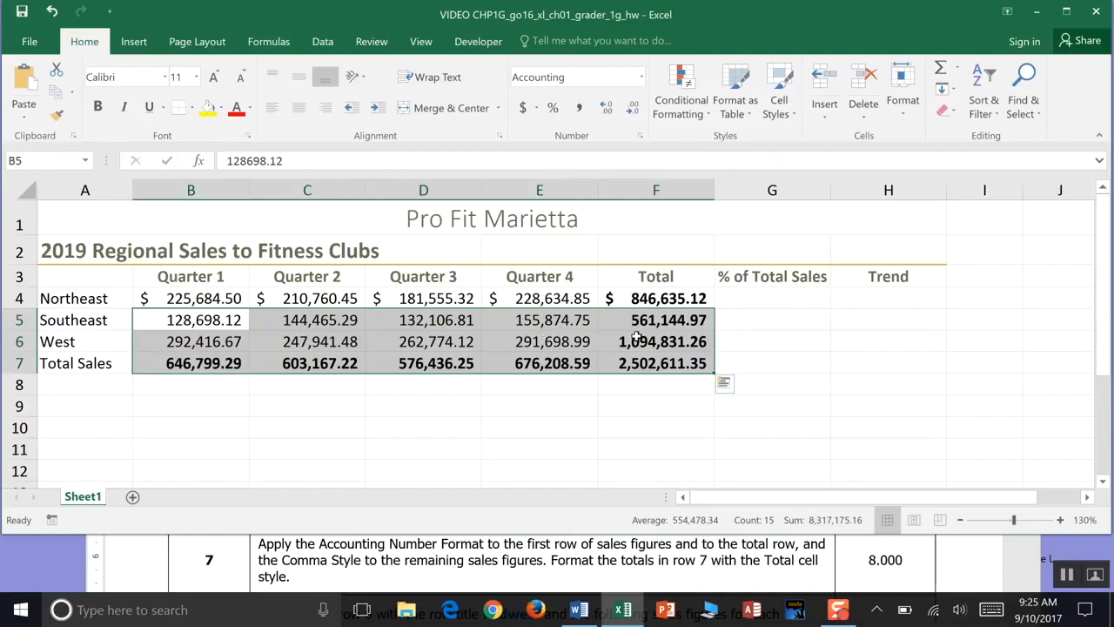
- Apply the Total cell style to the totals in row 7 and save the workbook
click(640, 363)
drag(640, 363, 224, 364)
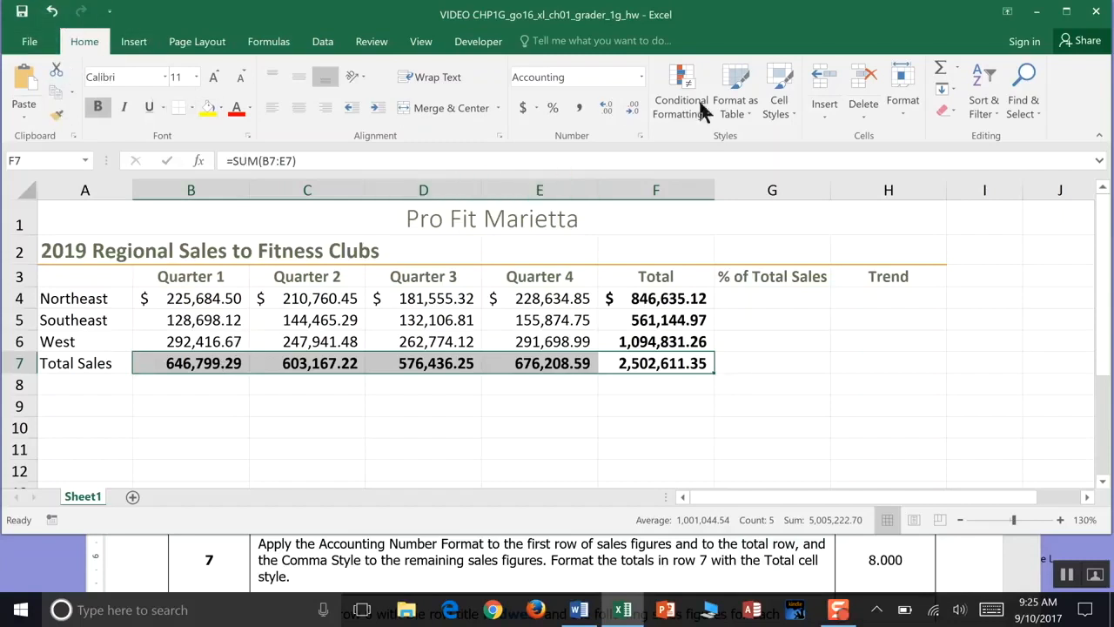
click(794, 121)
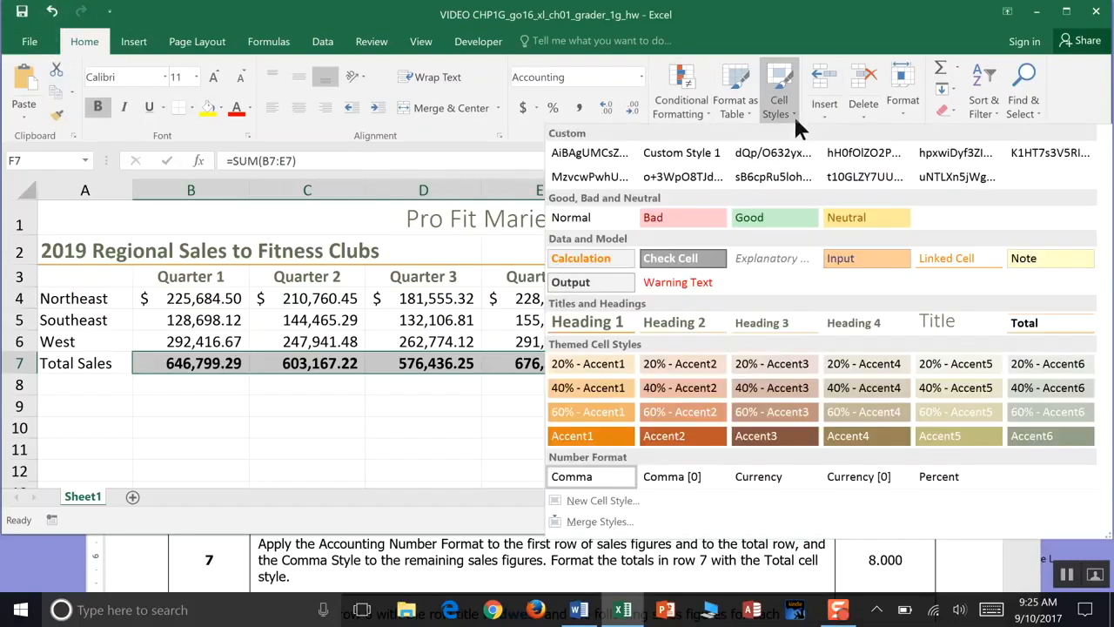
click(1015, 322)
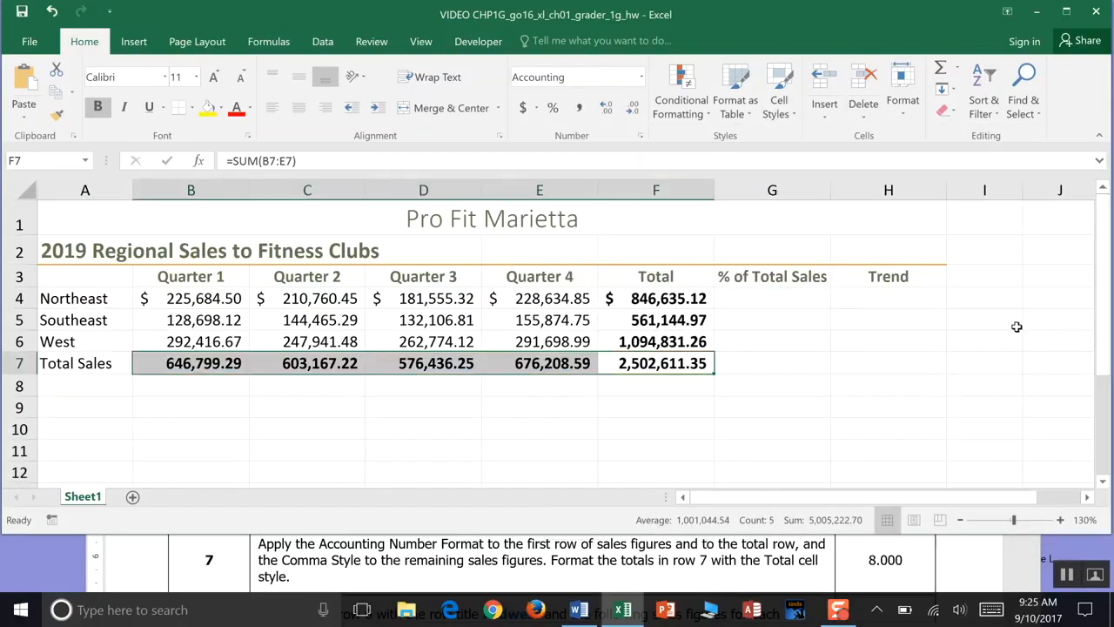
click(21, 13)
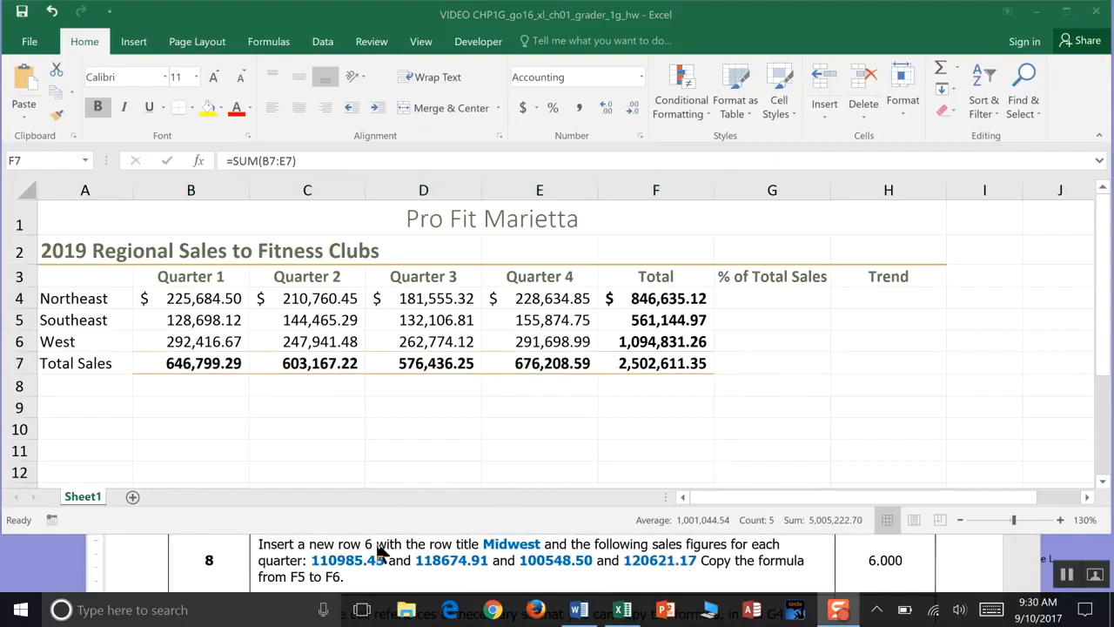
- Insert a new entire row above the West row as row 6
click(54, 339)
click(53, 340)
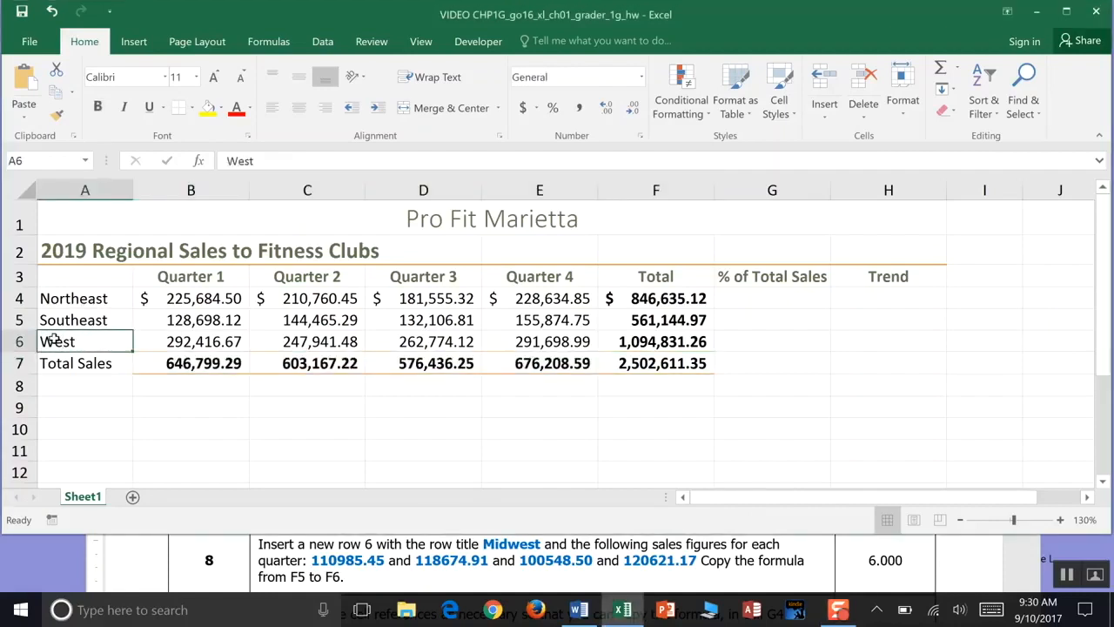
right_click(54, 340)
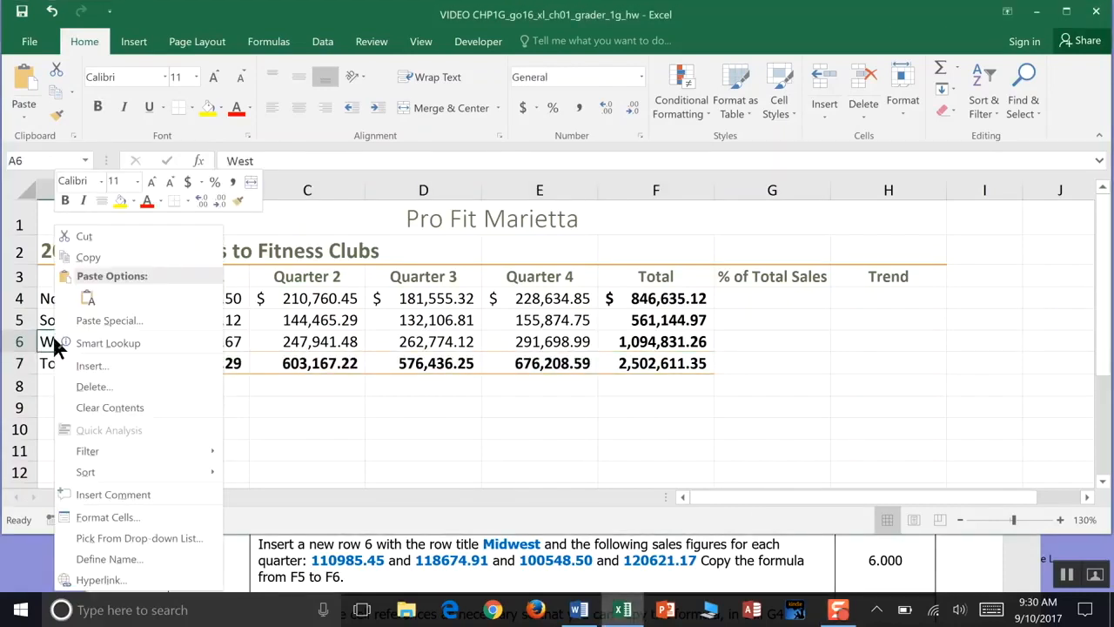
click(90, 368)
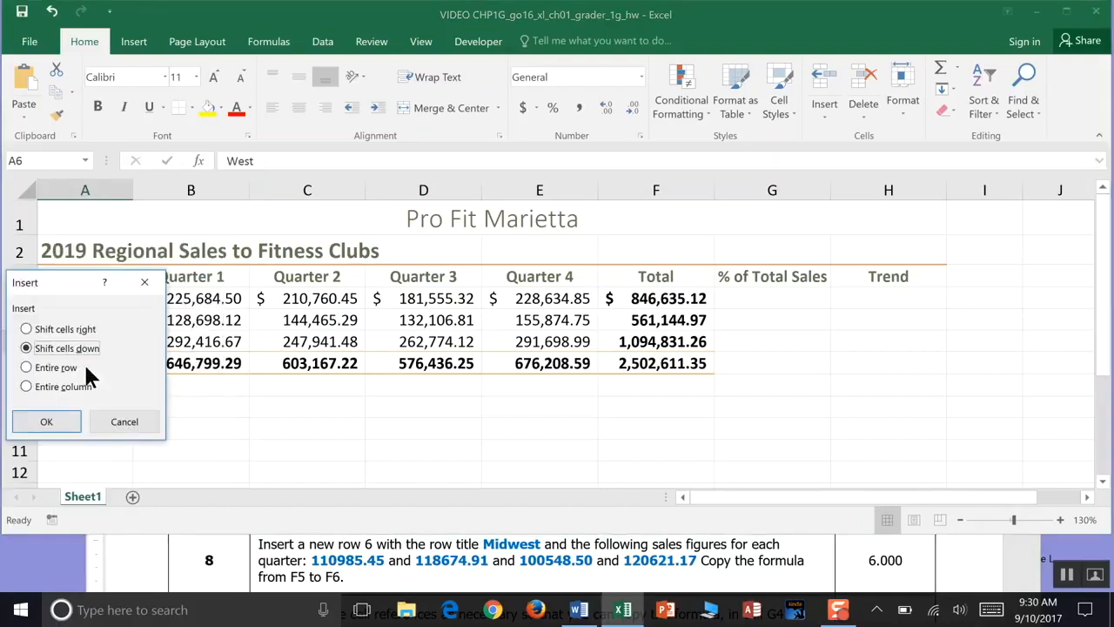
drag(74, 281, 140, 273)
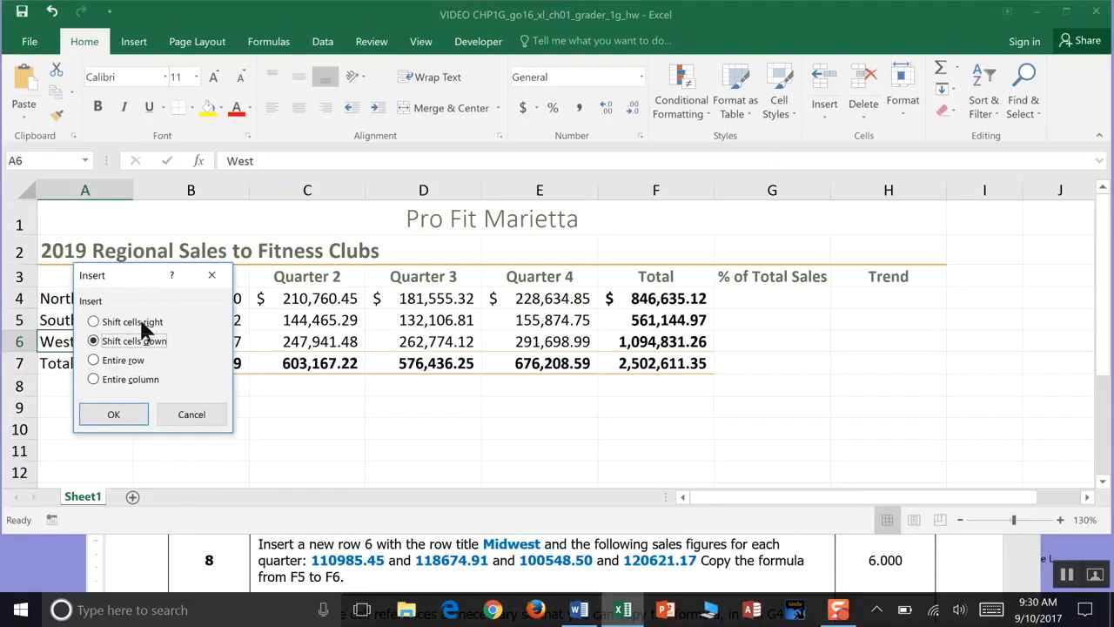
click(92, 358)
click(107, 416)
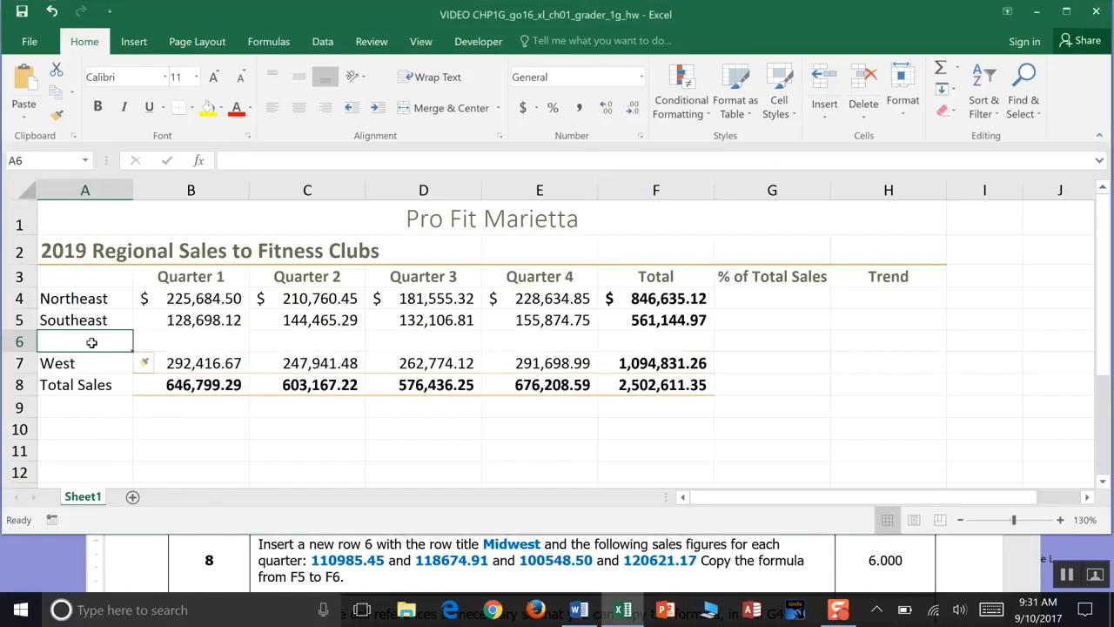
- Enter Midwest in row 6 with quarterly sales 110985.45, 118674.91, 100548.50 and 120621.17
text(Midwest)
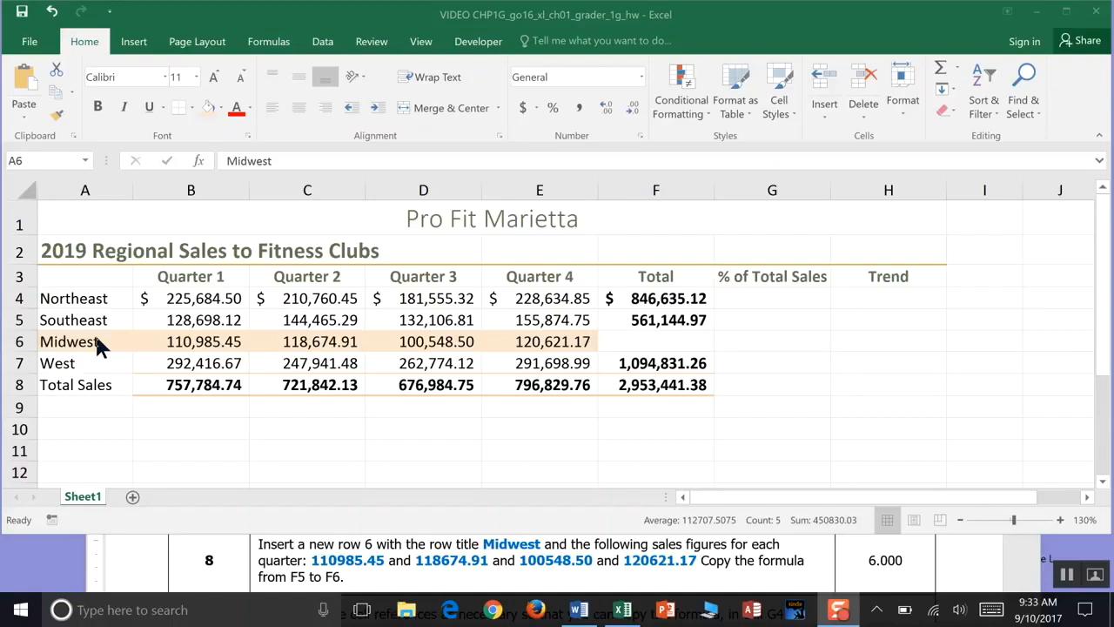
- Copy the total formula from F5 down to F6, save the workbook, and inspect the formula in F5
click(680, 320)
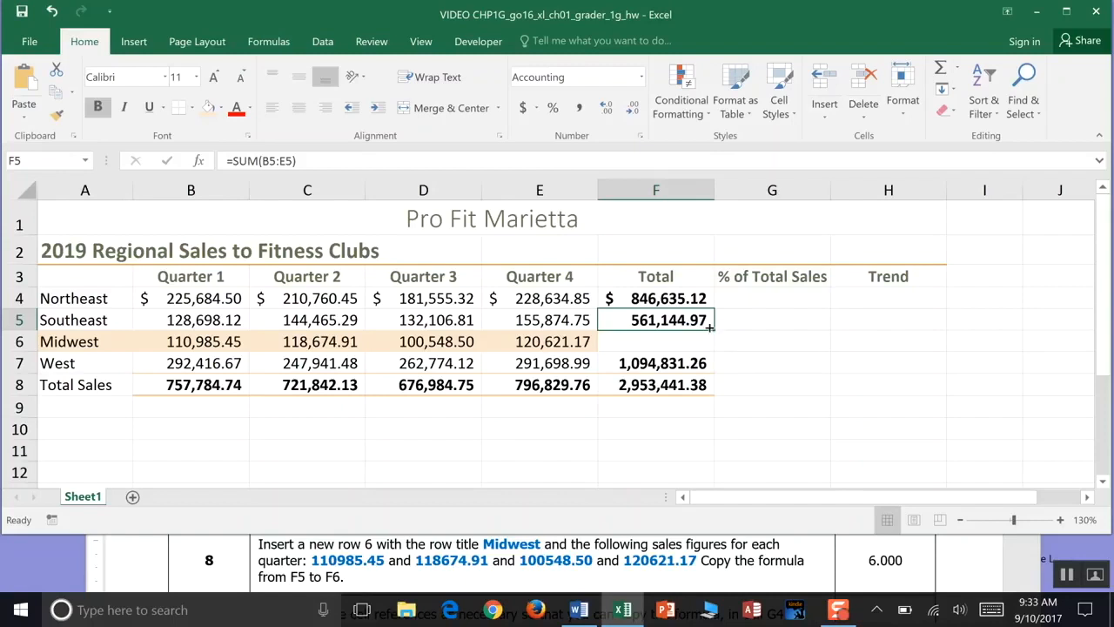
drag(710, 324, 709, 357)
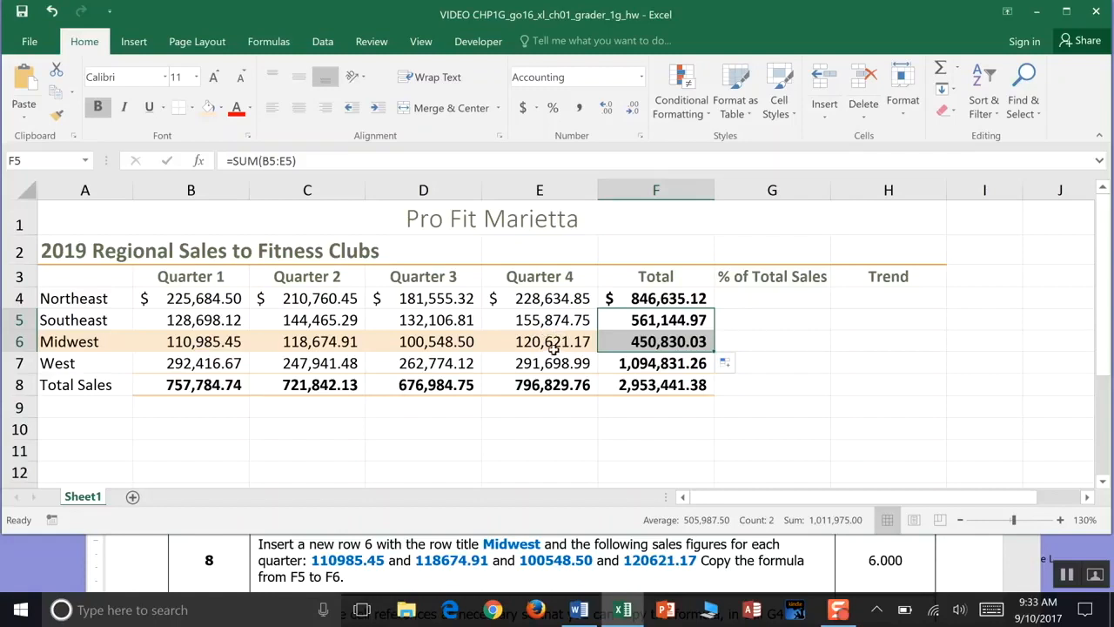
click(22, 11)
key(F2)
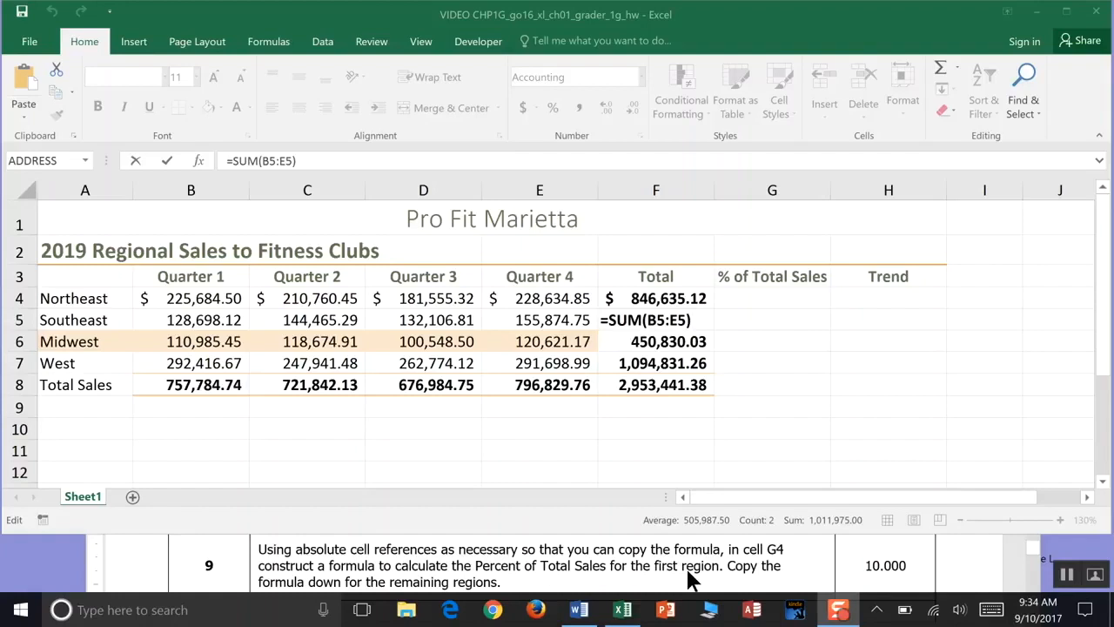
key(Return)
- Fill cell G4 with a light orange theme color
click(777, 296)
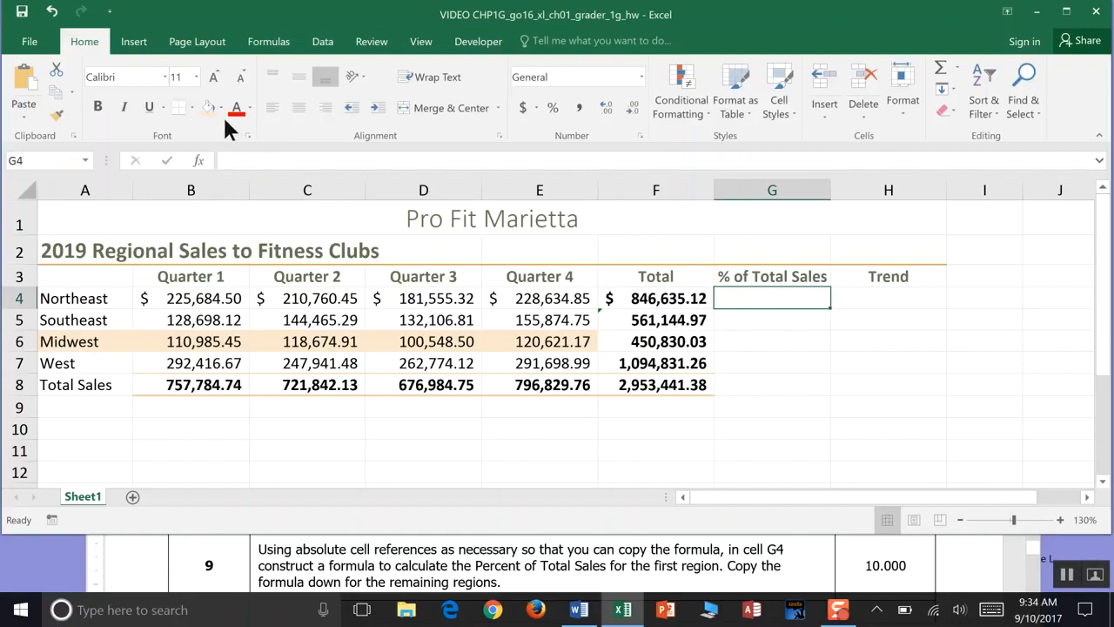
click(221, 109)
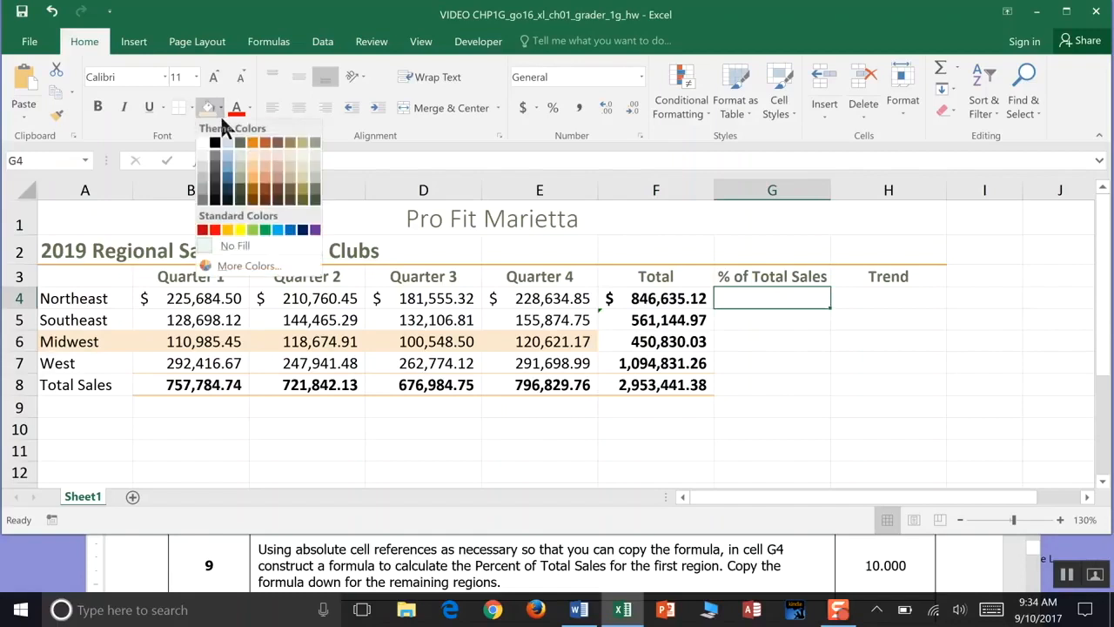
click(264, 155)
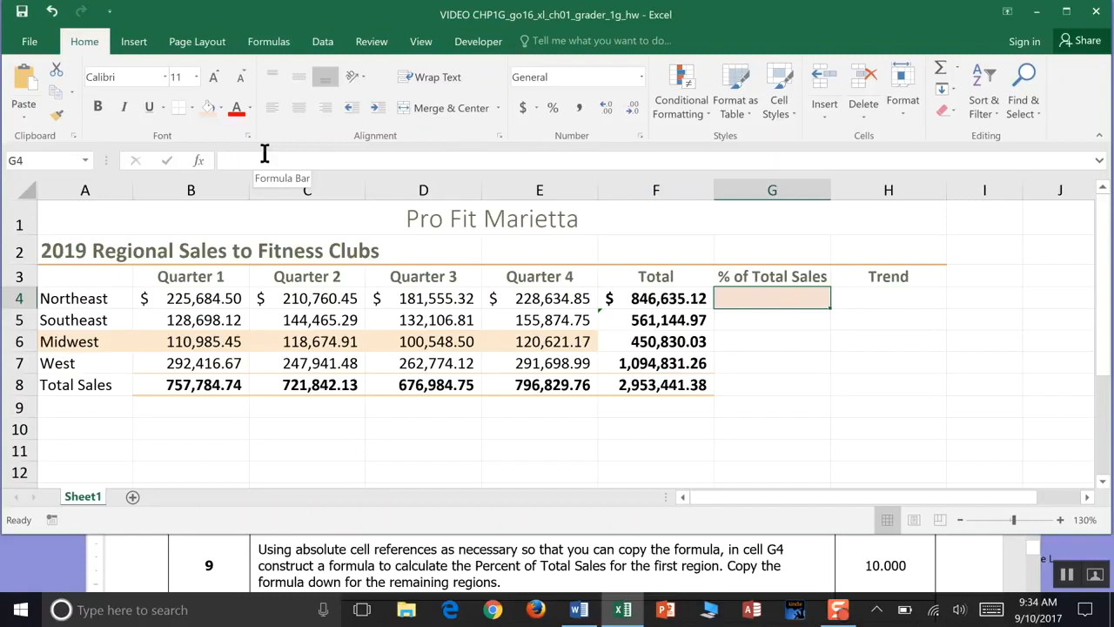
- Remove the fill color from the Midwest row A6:E6
click(68, 341)
drag(68, 341, 504, 341)
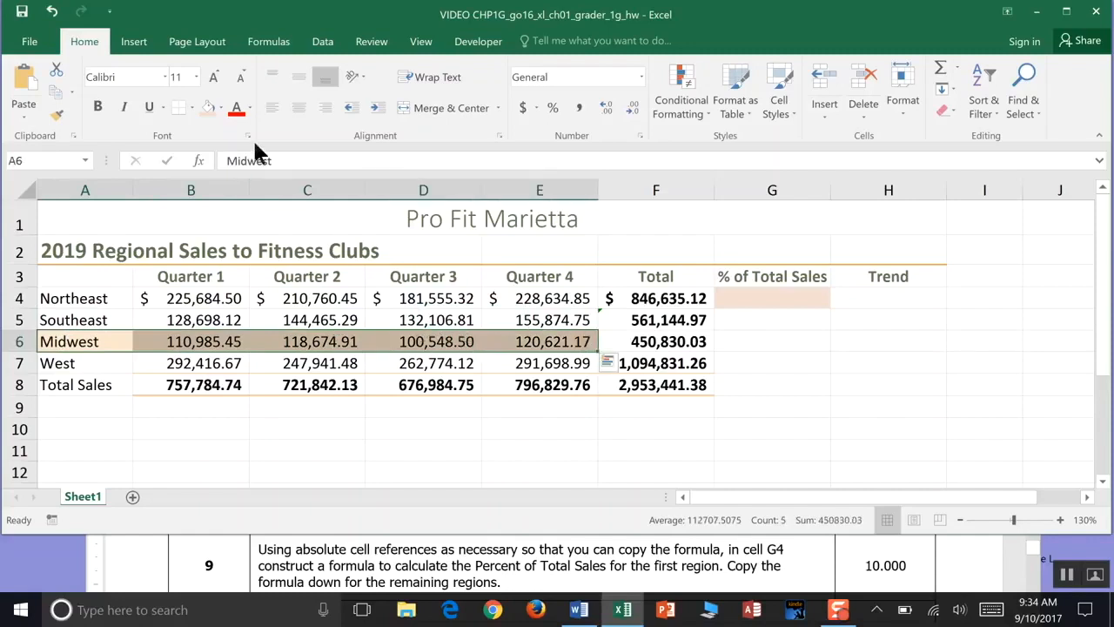
click(221, 108)
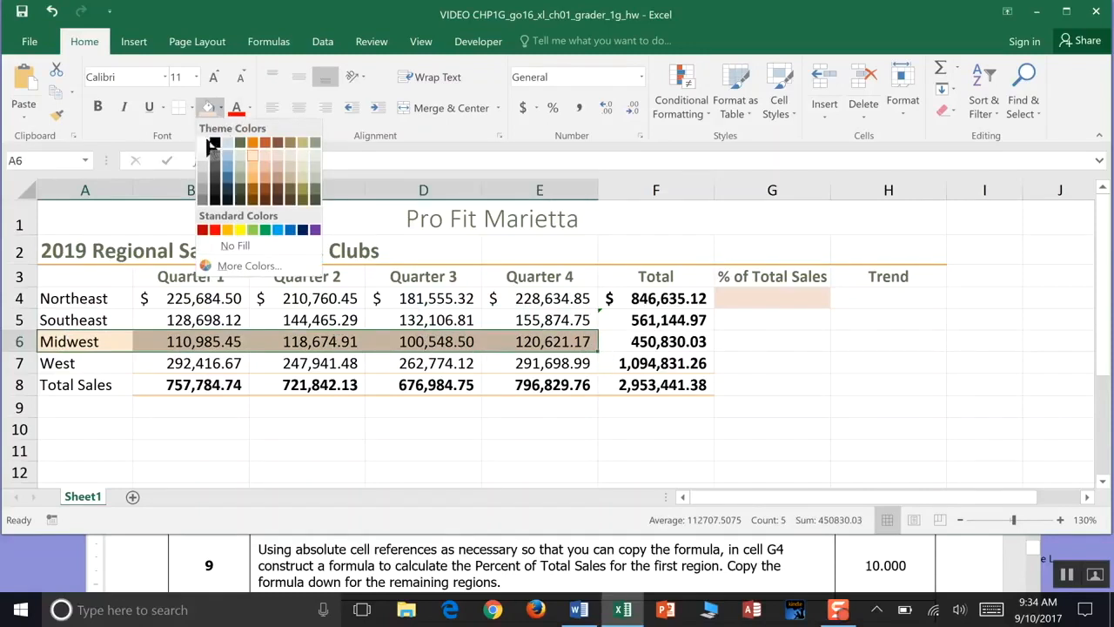
click(225, 244)
- Review the total formulas in F4 and F8 before working in G4
click(787, 302)
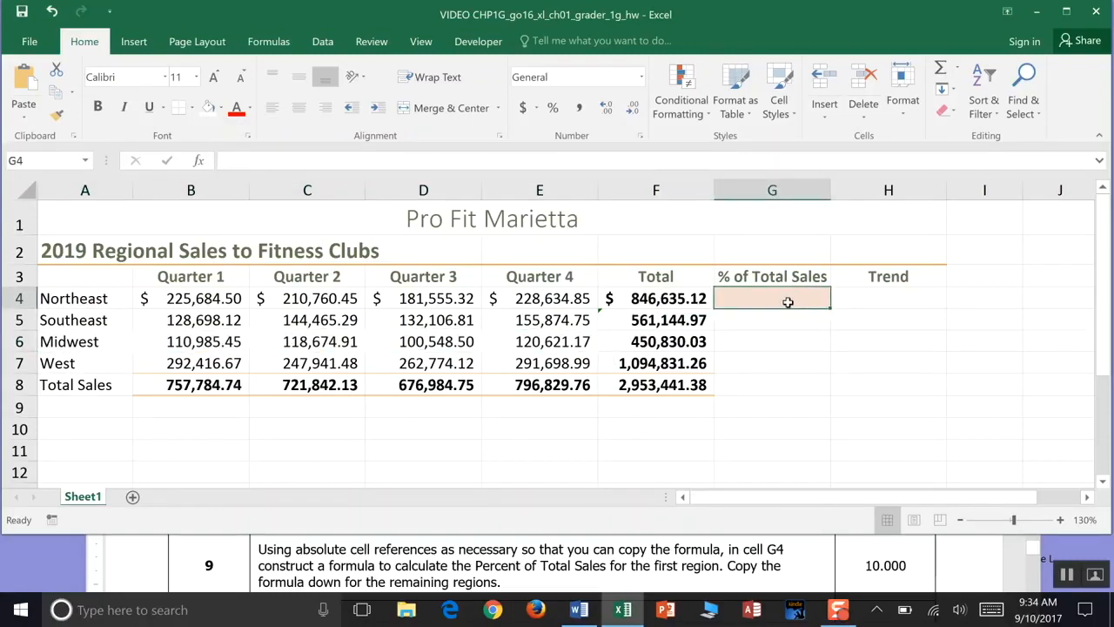
click(668, 298)
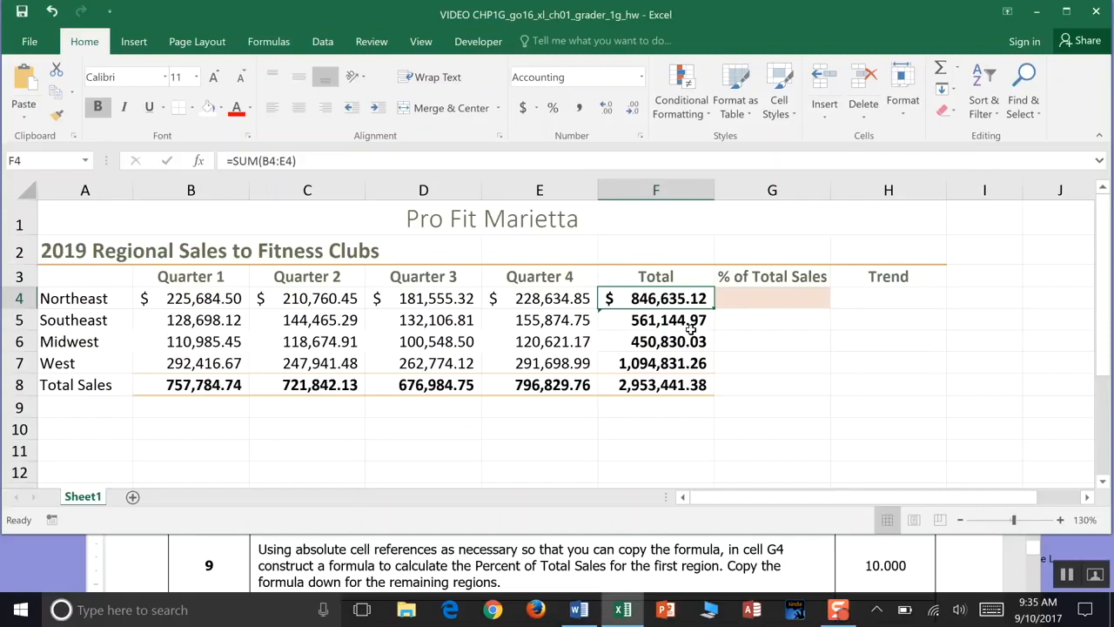
click(665, 387)
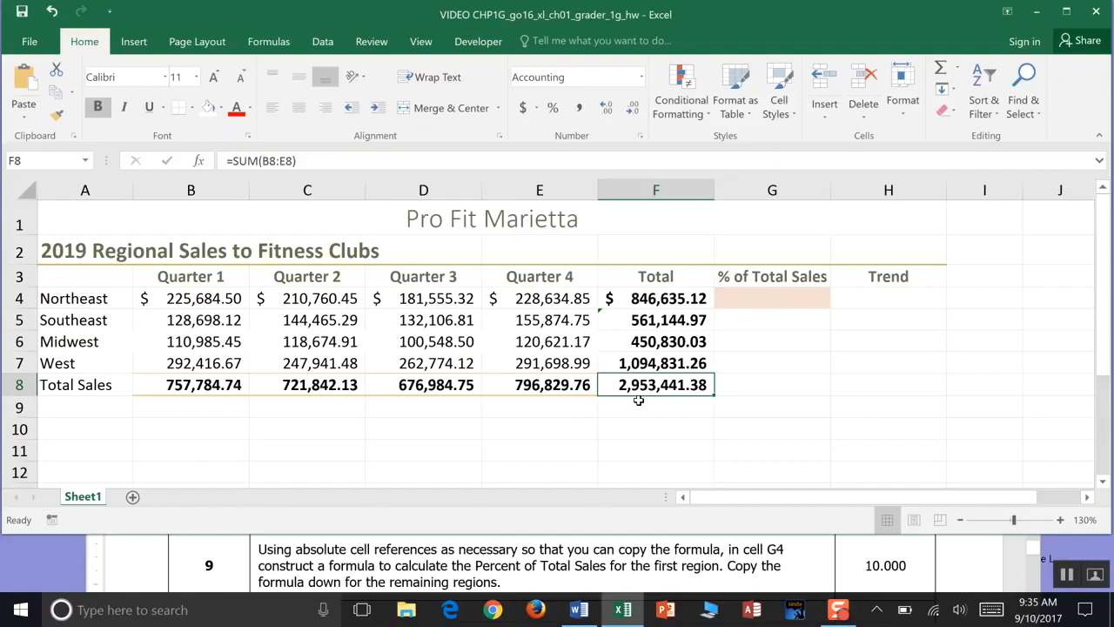
click(680, 301)
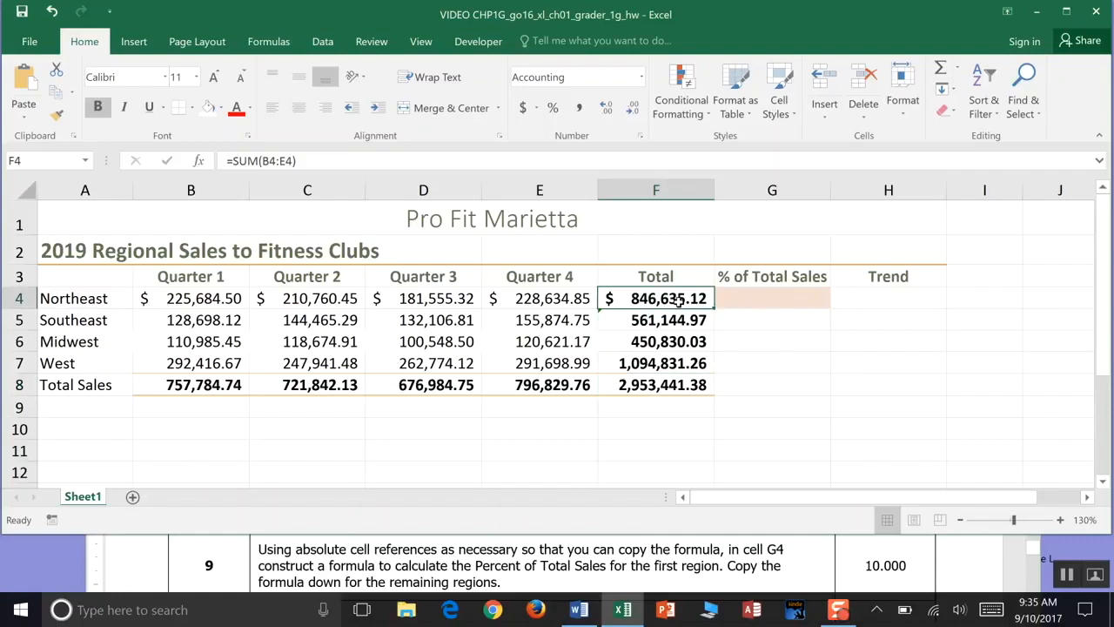
click(659, 393)
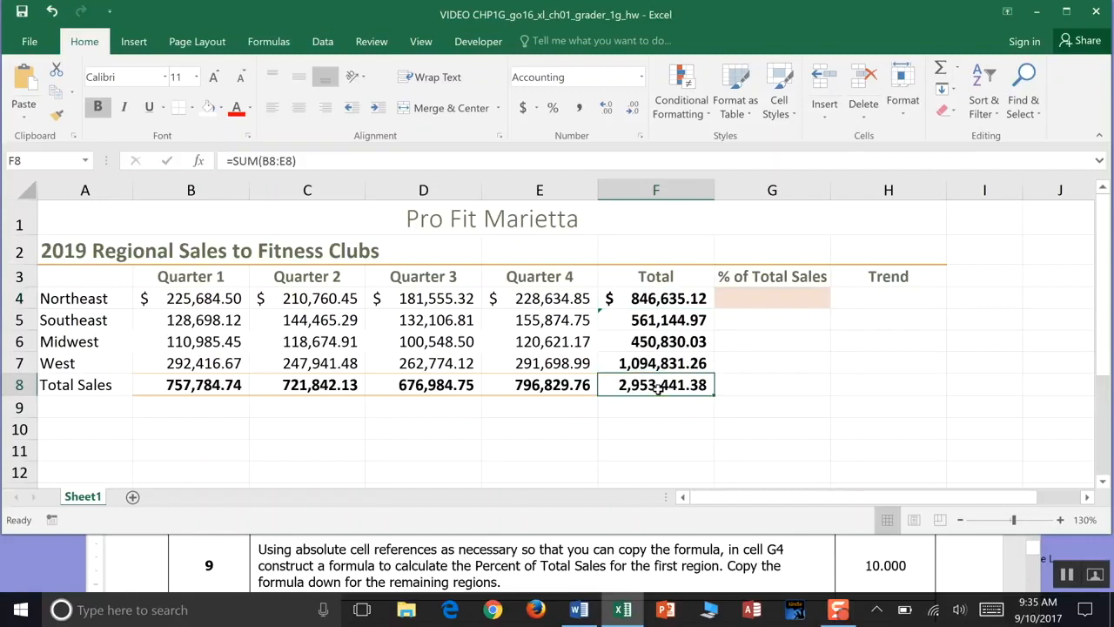
click(749, 298)
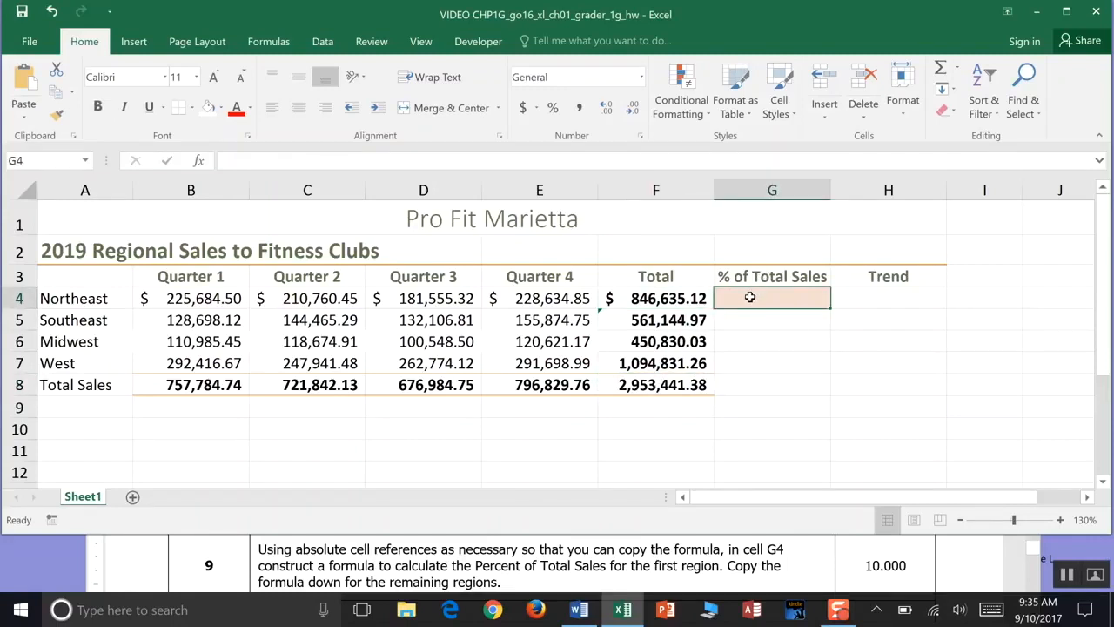
- Enter a formula in G4 dividing the Northeast total F4 by the absolute grand total $F$8, and save the workbook
text(=)
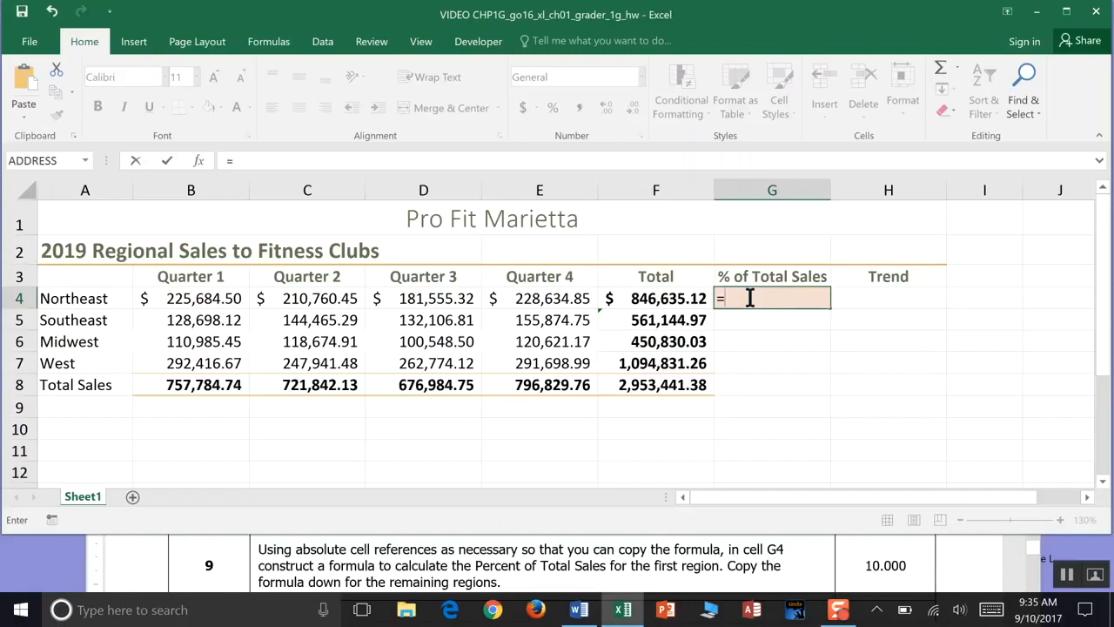
click(672, 298)
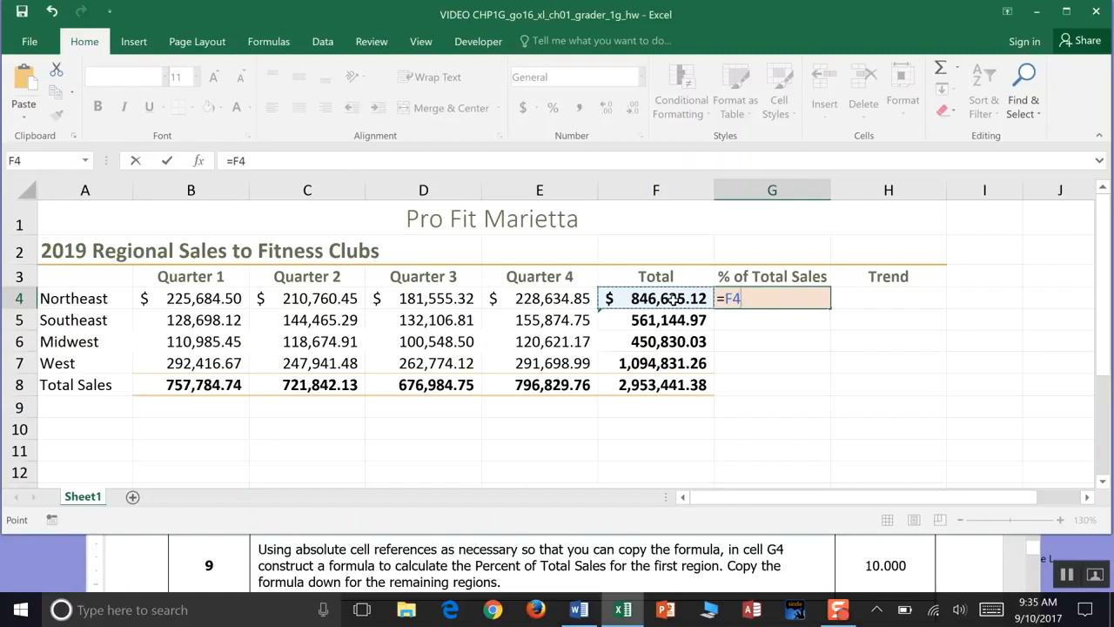
text(/)
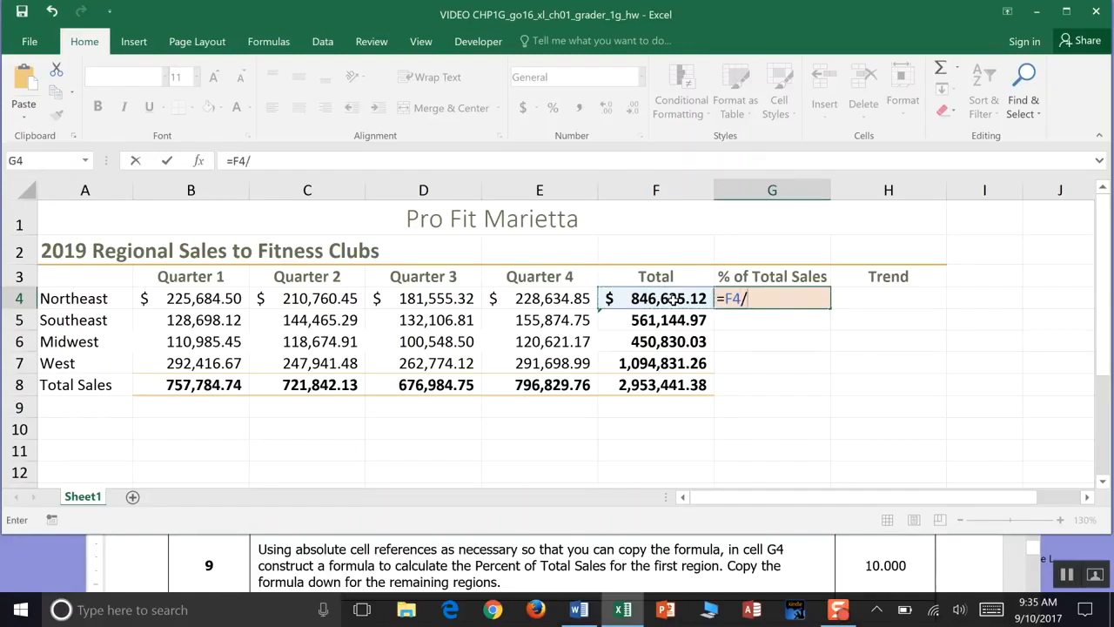
click(658, 391)
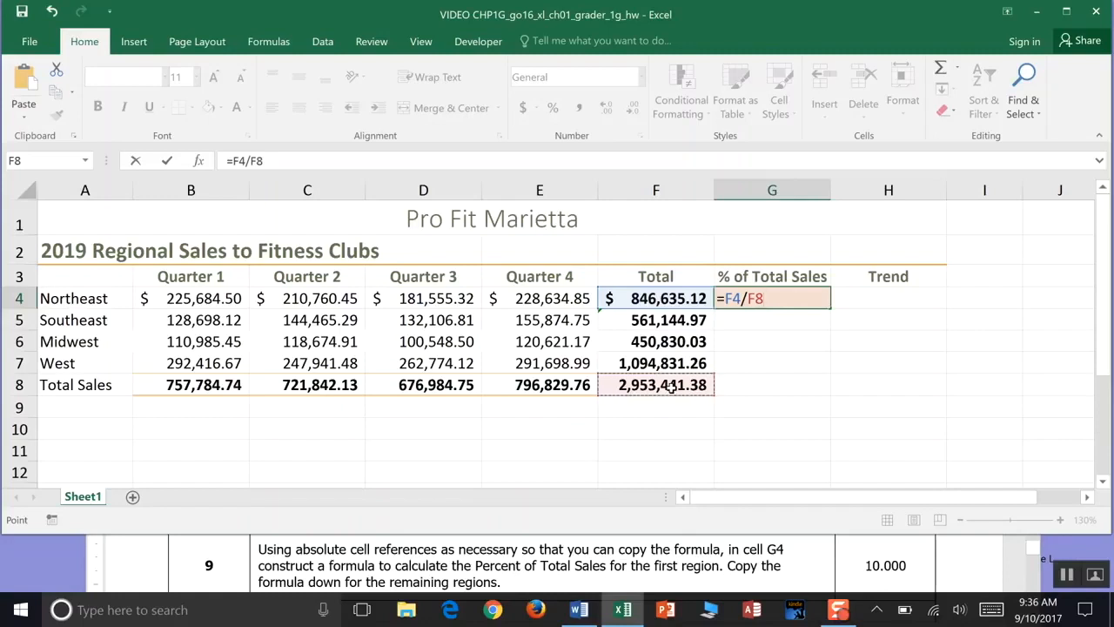
click(749, 298)
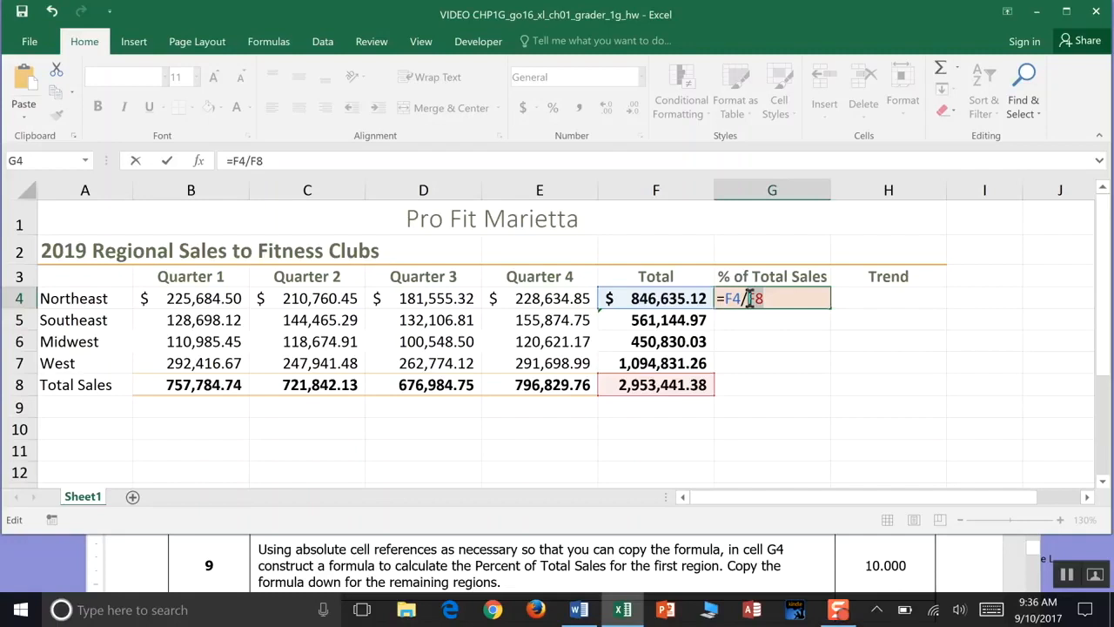
key(F4)
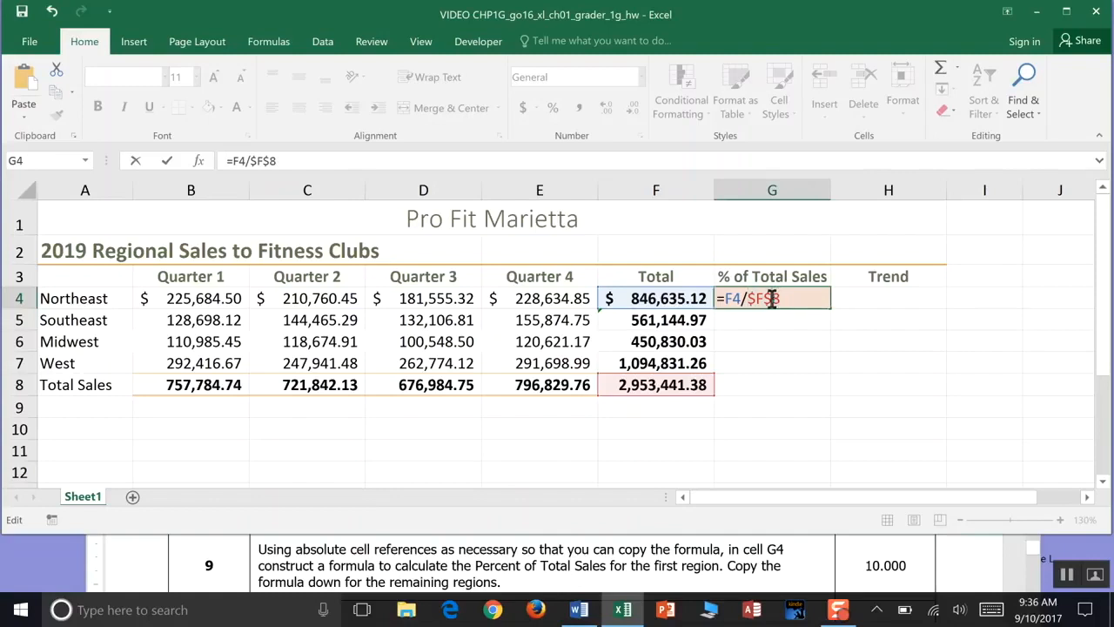
key(F4)
key(F4)
key(F4)
text($)
key(Right)
text($)
click(22, 11)
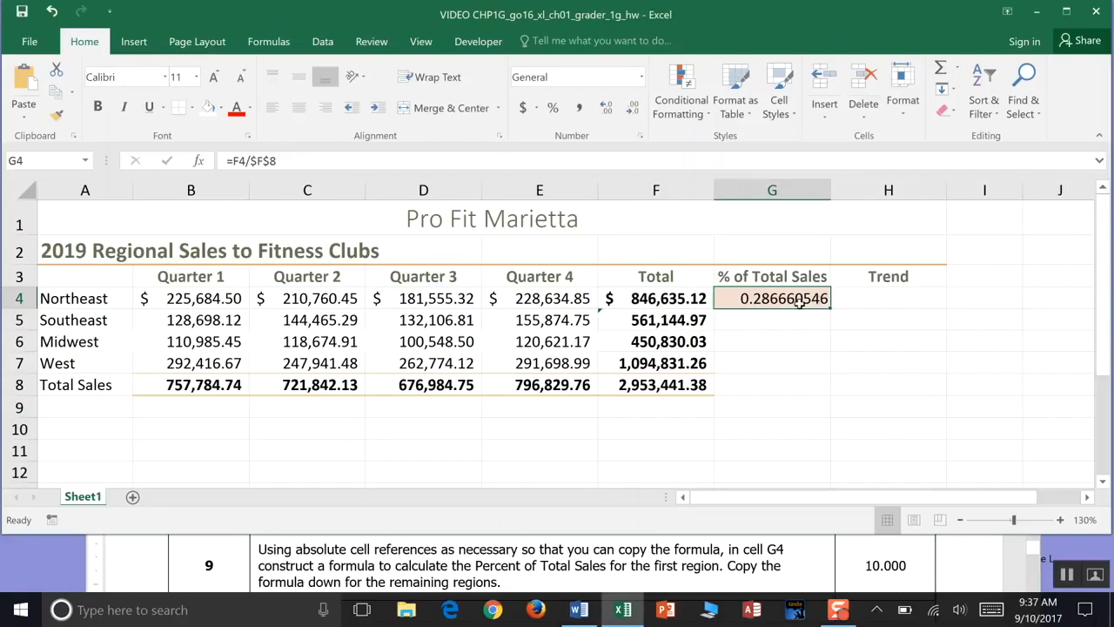
- Copy the G4 percent formula down through G7, clearing the extra copy in G8
drag(831, 310, 831, 390)
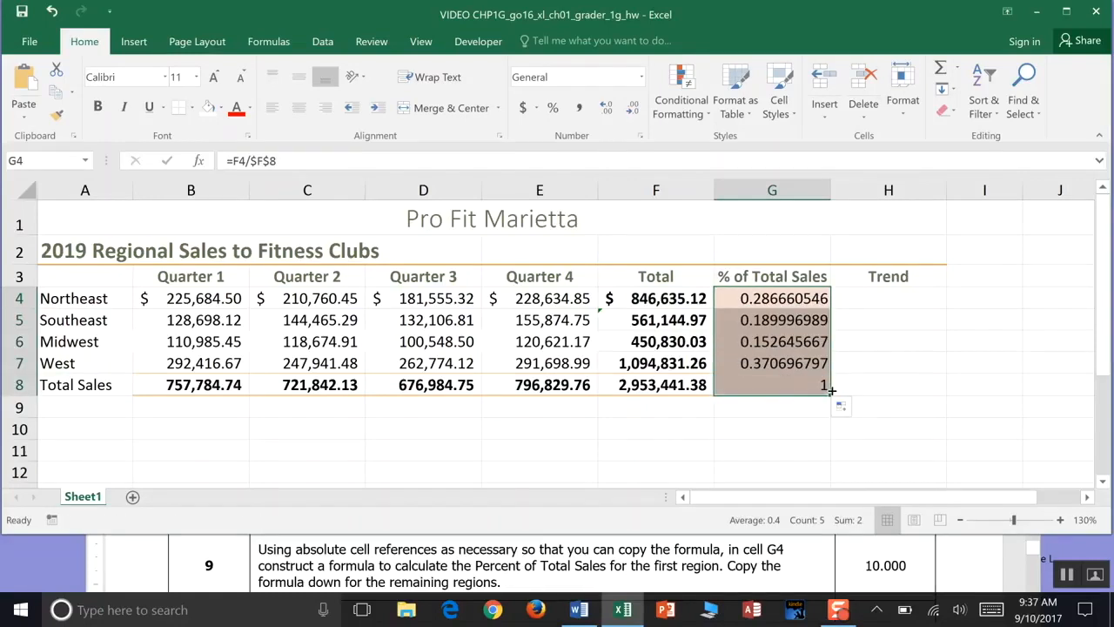
click(807, 380)
key(Delete)
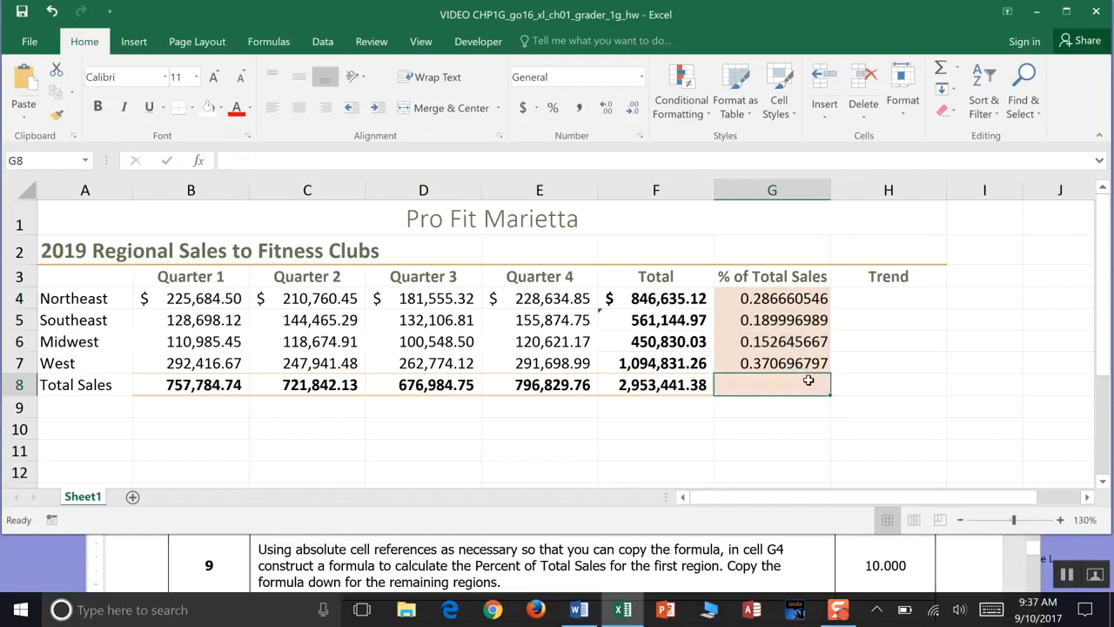
- Inspect the formulas in G4, F7 and G7 to check the copied references
click(777, 298)
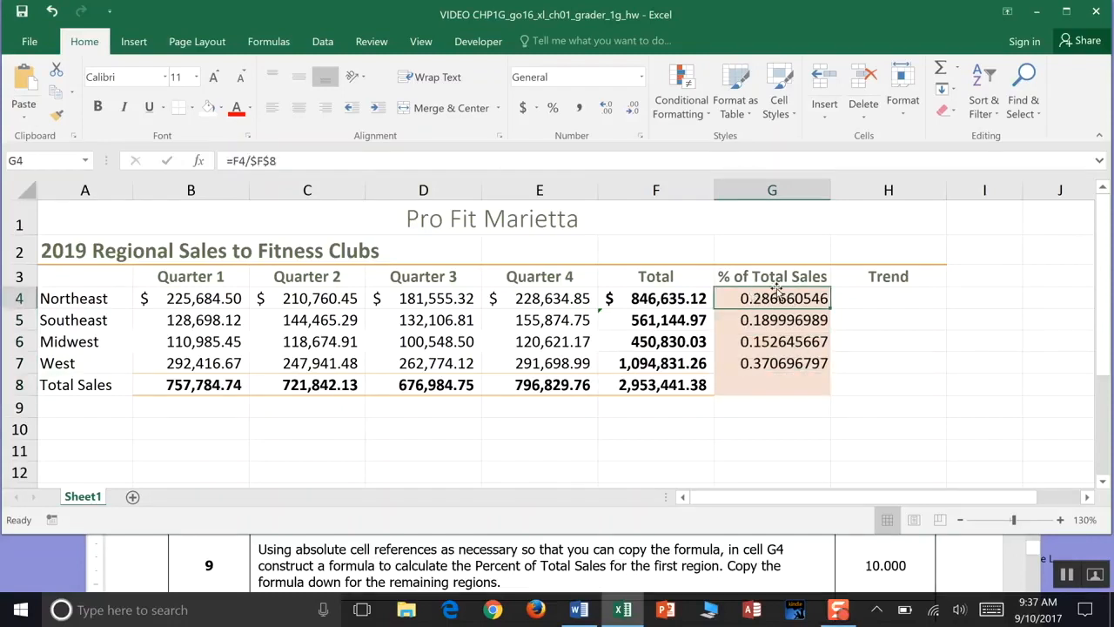
click(71, 298)
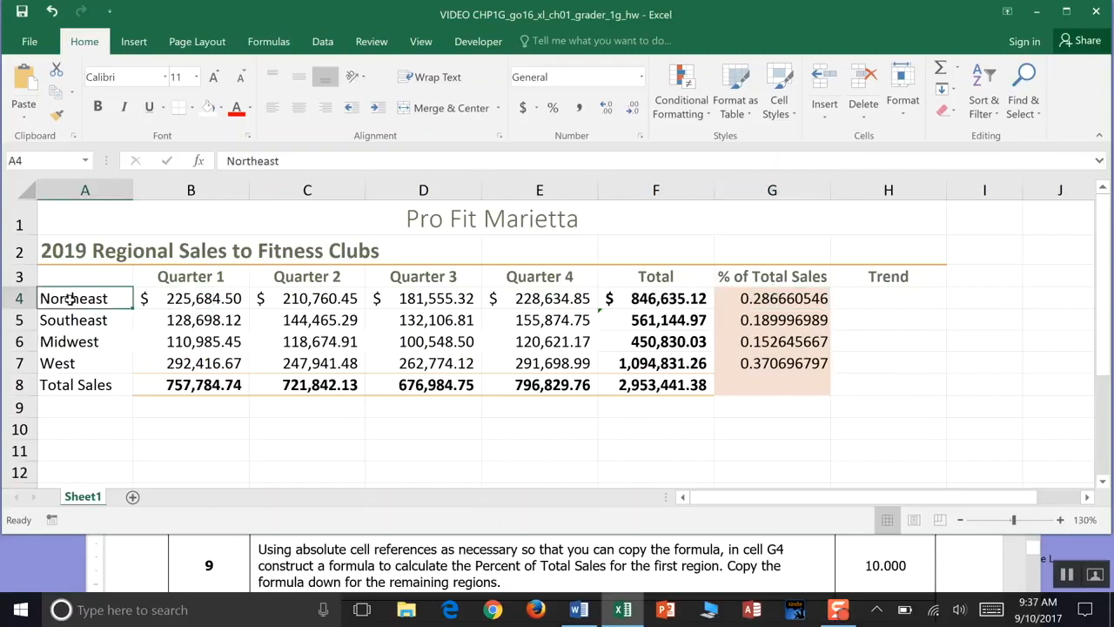
click(639, 364)
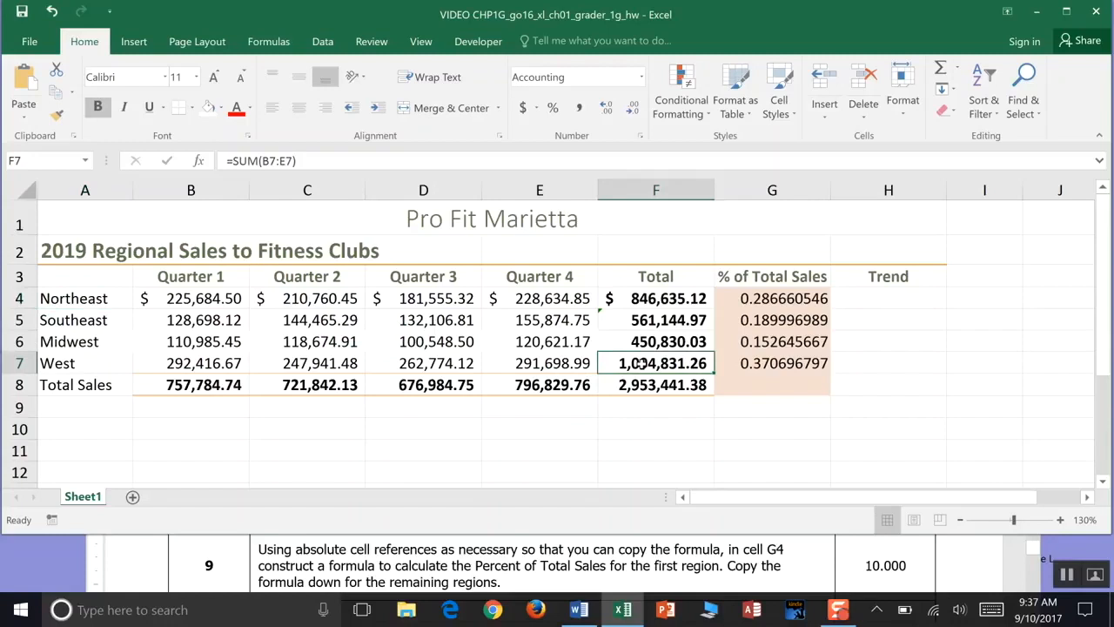
click(741, 363)
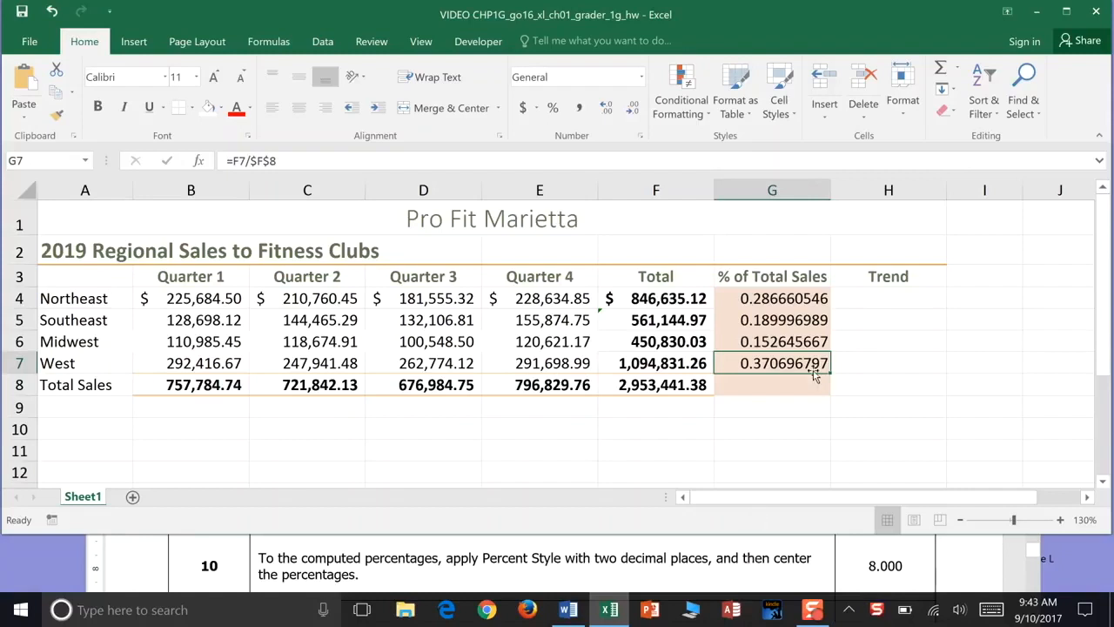
- Format G4:G7 as centered percentages with two decimal places and save the workbook
drag(783, 300, 785, 363)
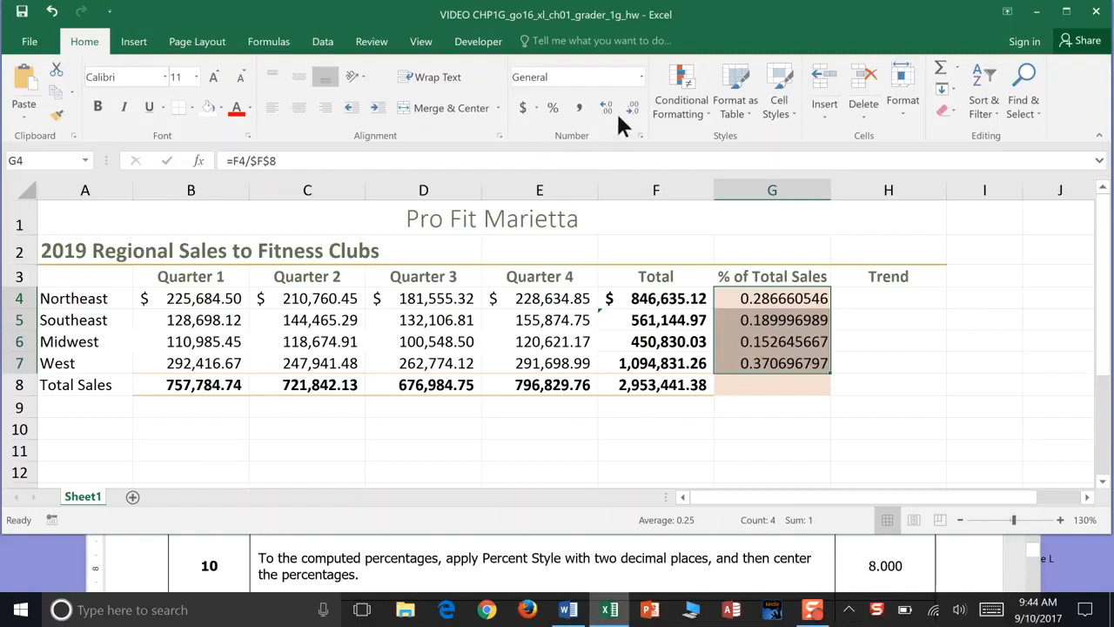
click(640, 76)
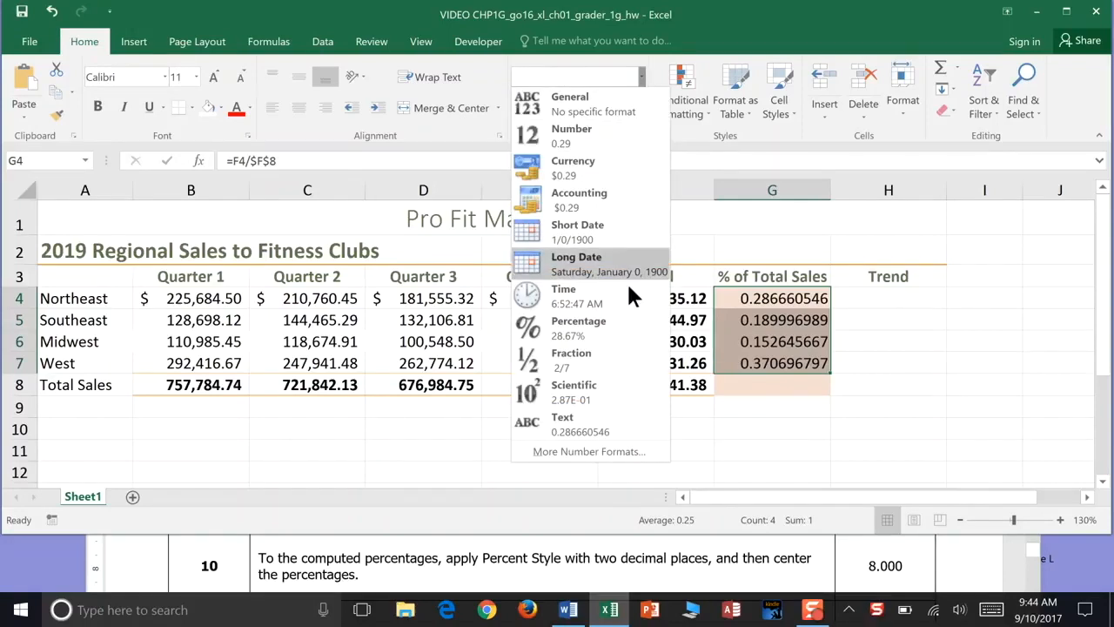
click(627, 335)
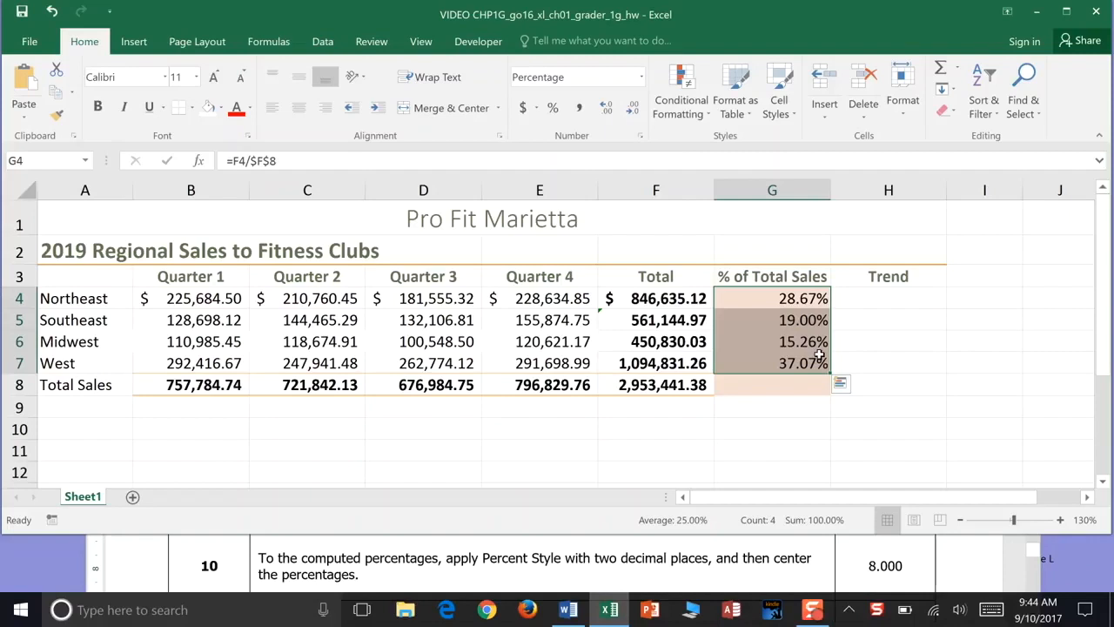
click(606, 107)
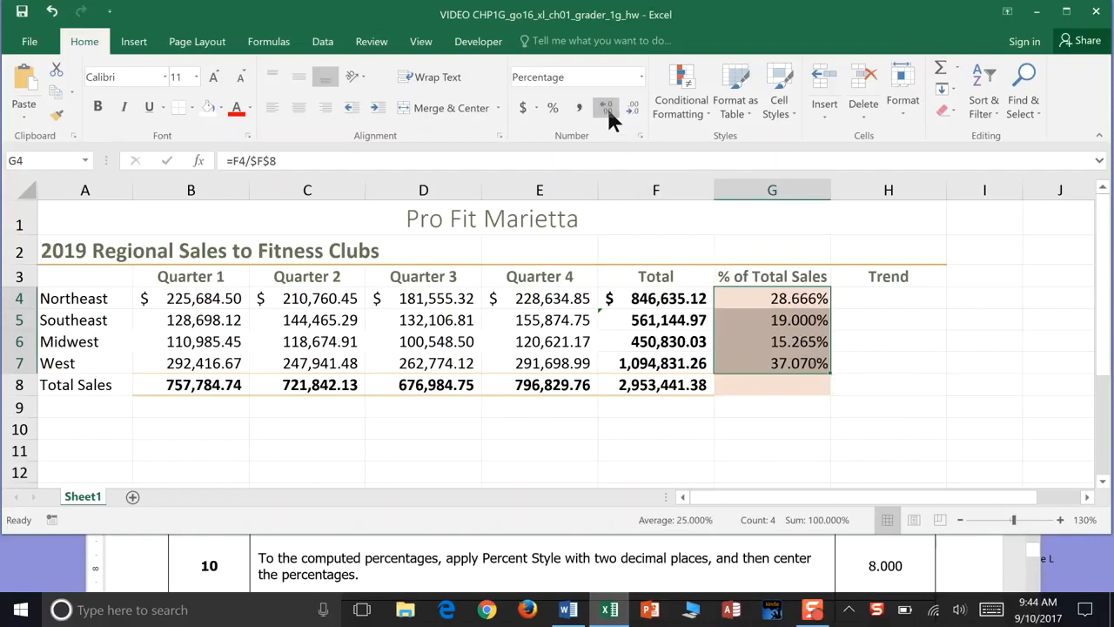
click(609, 113)
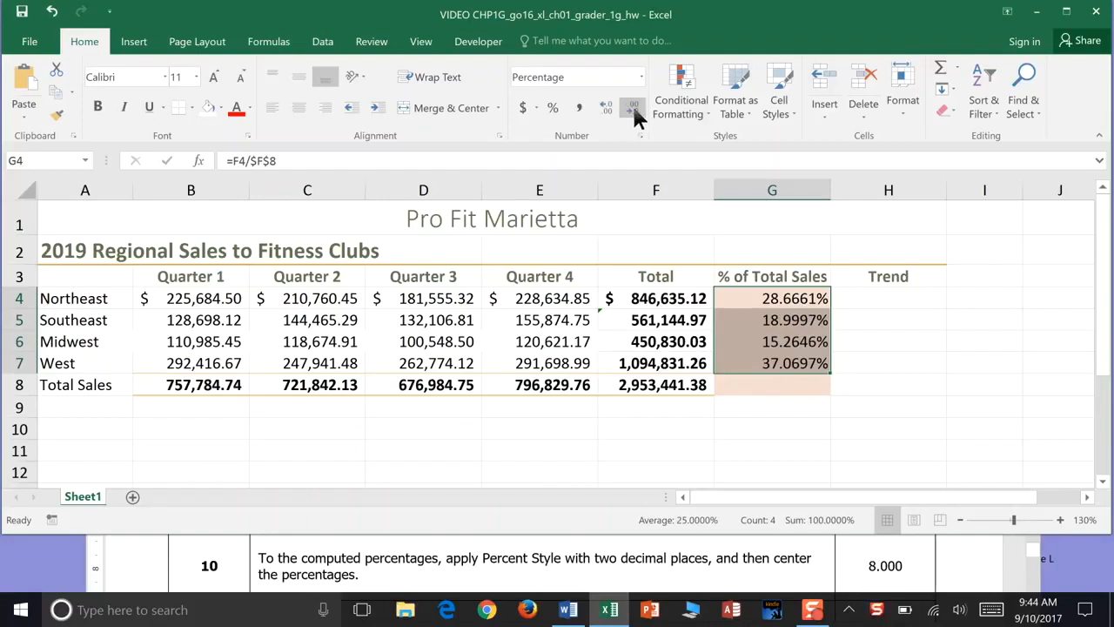
click(634, 111)
click(634, 112)
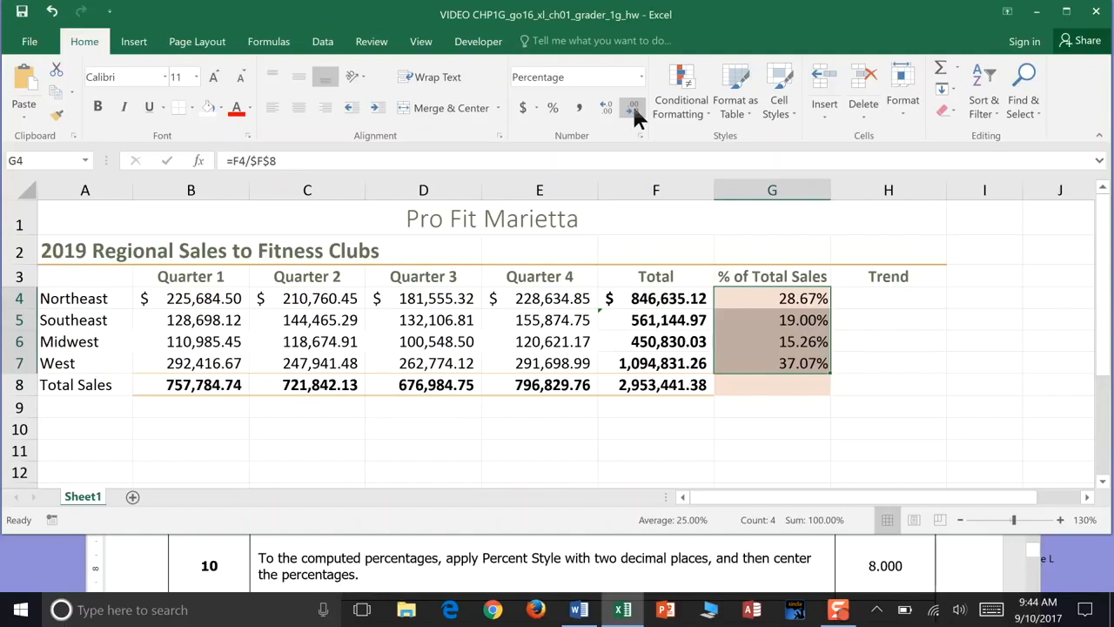
click(295, 117)
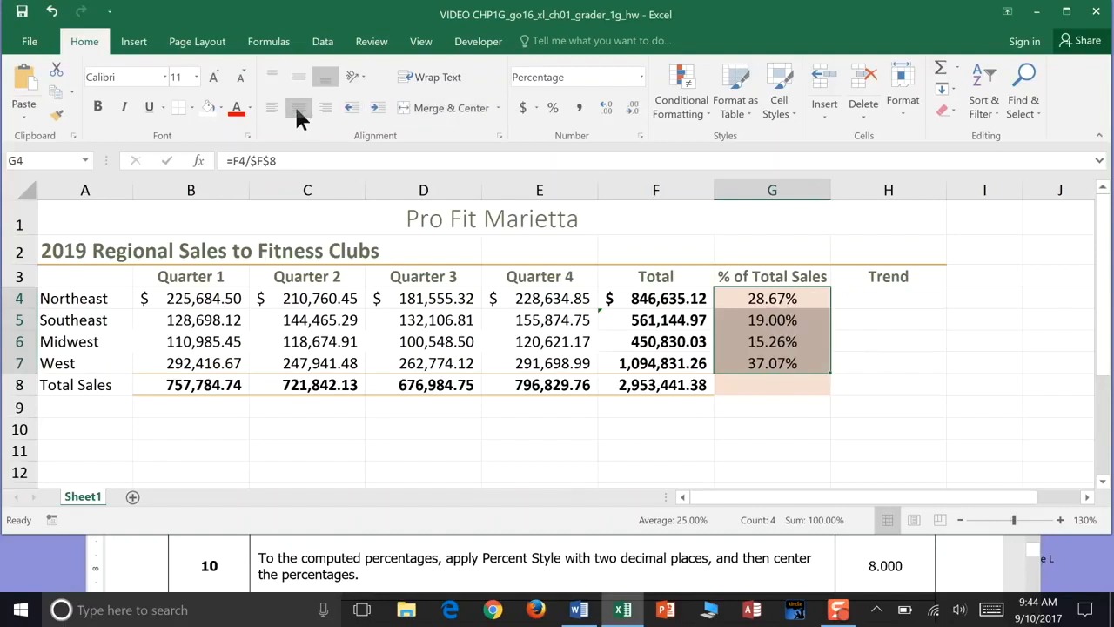
click(22, 11)
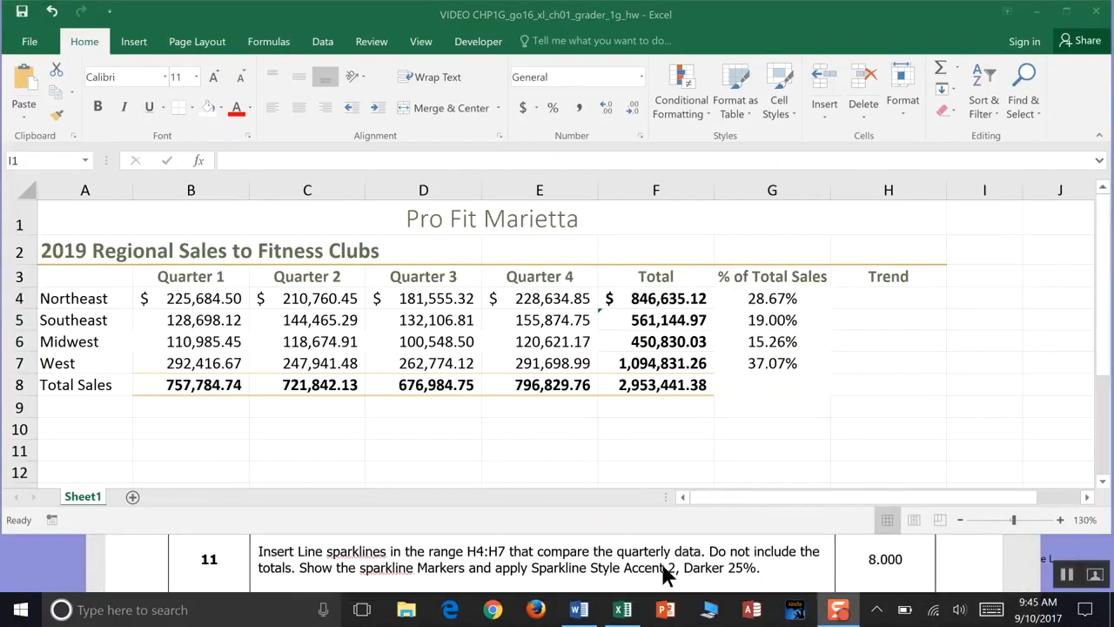
- Insert Line sparklines in H4:H7 using the regional data range B4:F7
click(1018, 588)
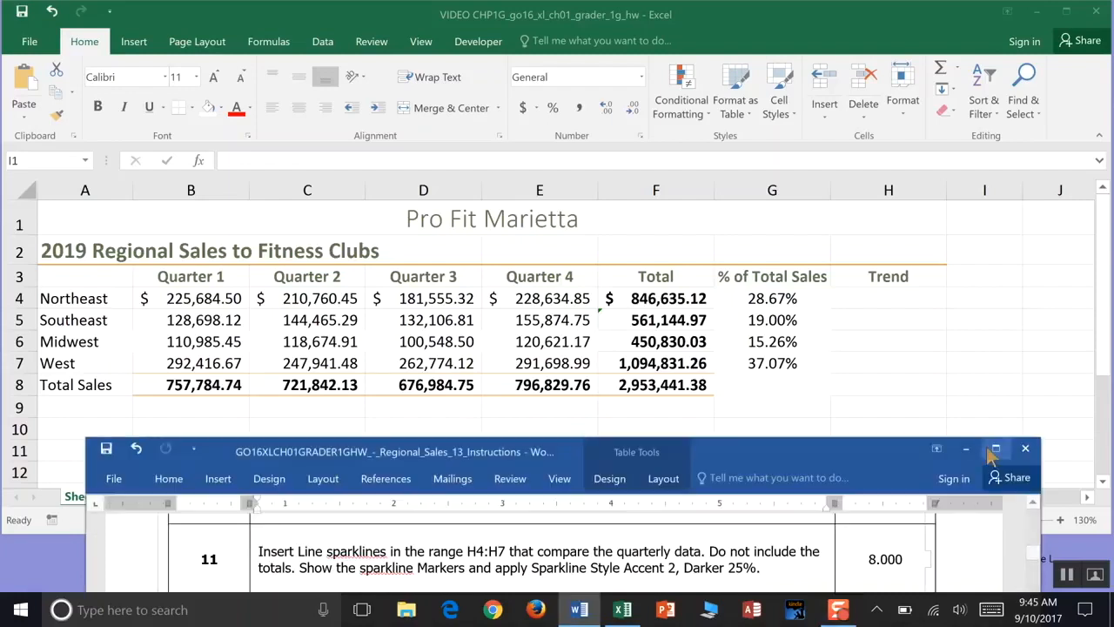
click(879, 305)
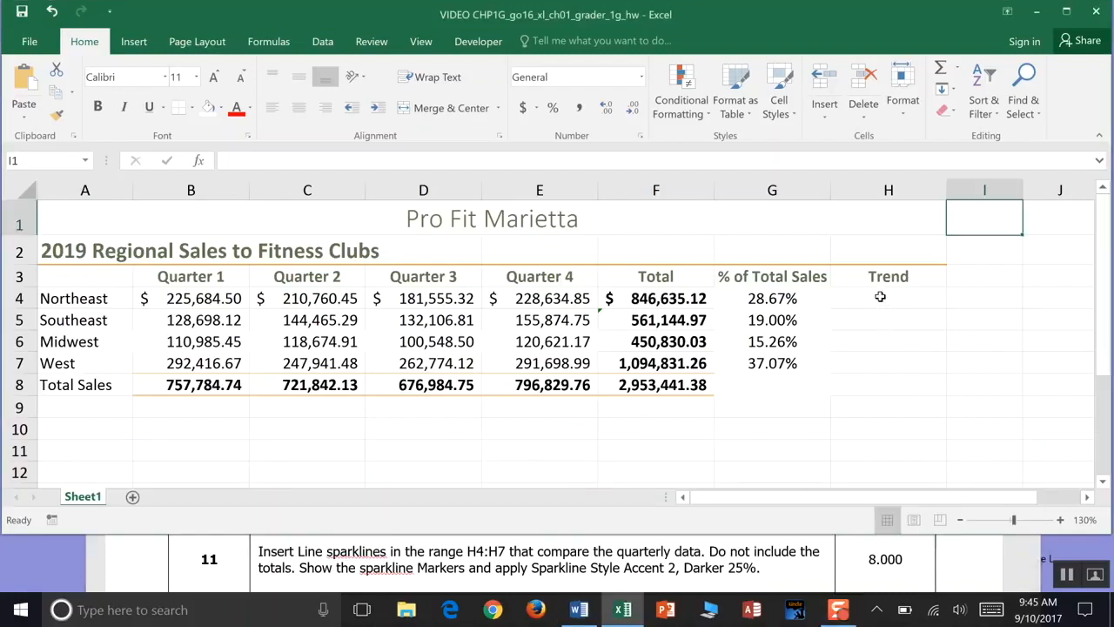
click(879, 299)
drag(879, 299, 875, 363)
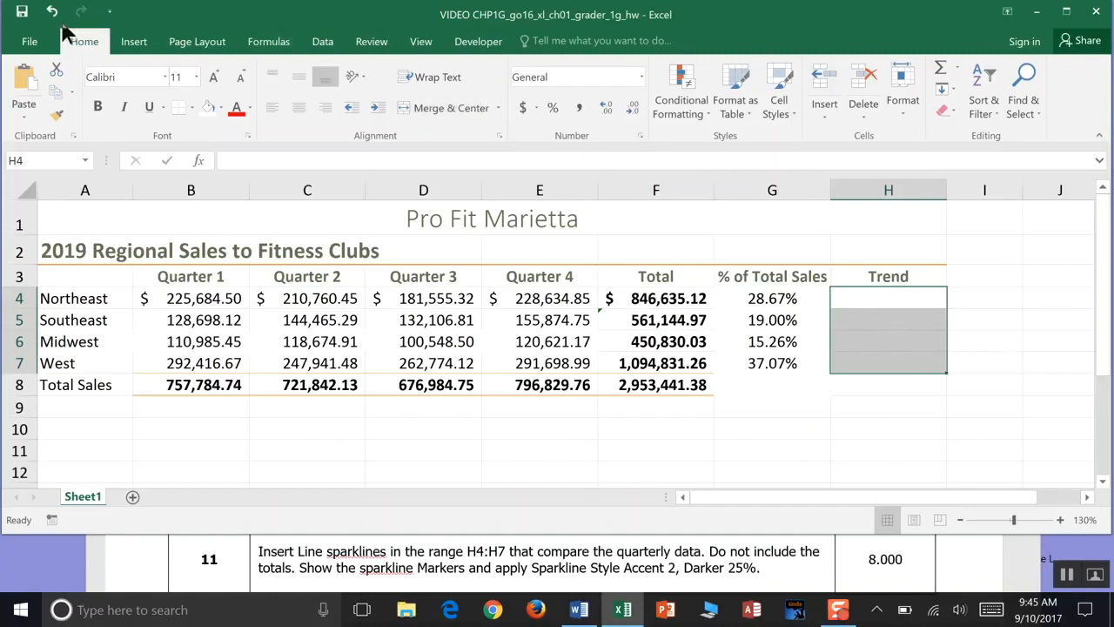
click(132, 42)
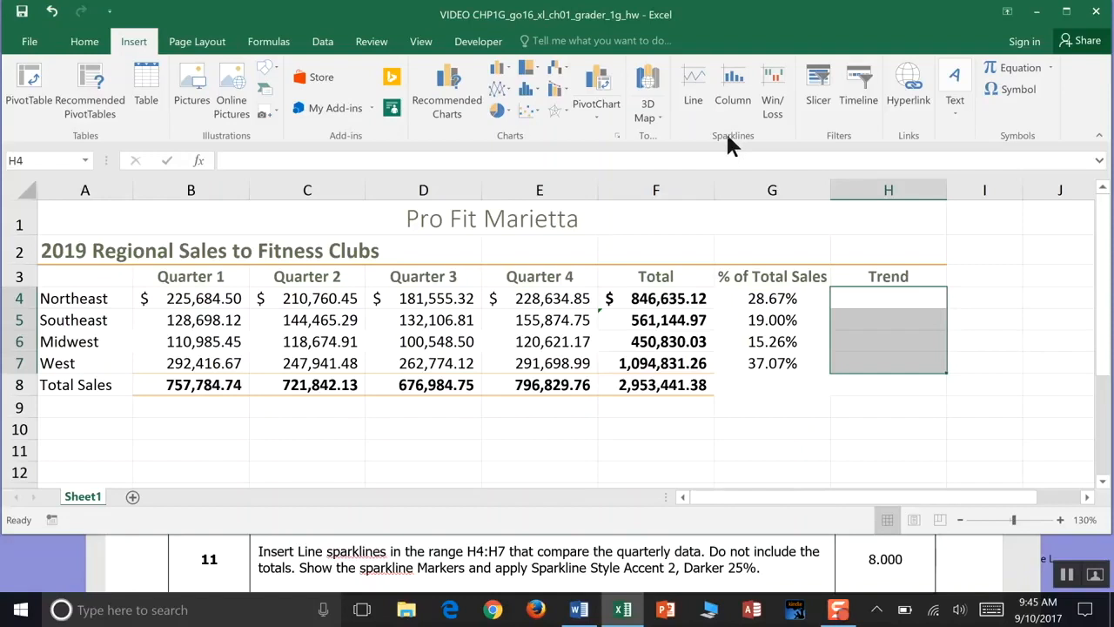
click(686, 77)
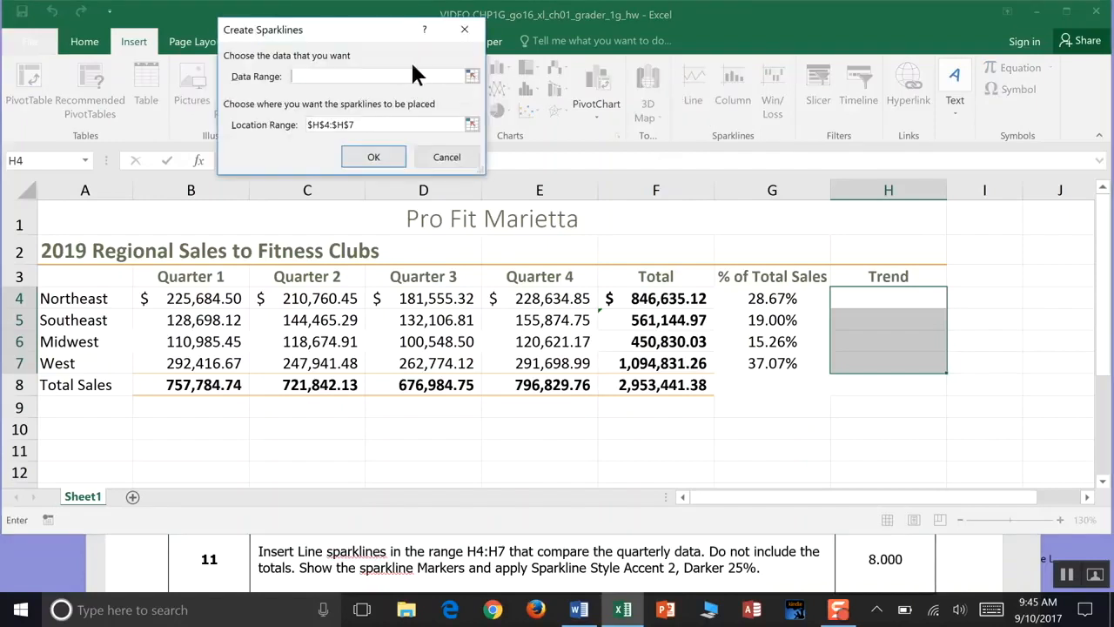
drag(374, 31, 712, 114)
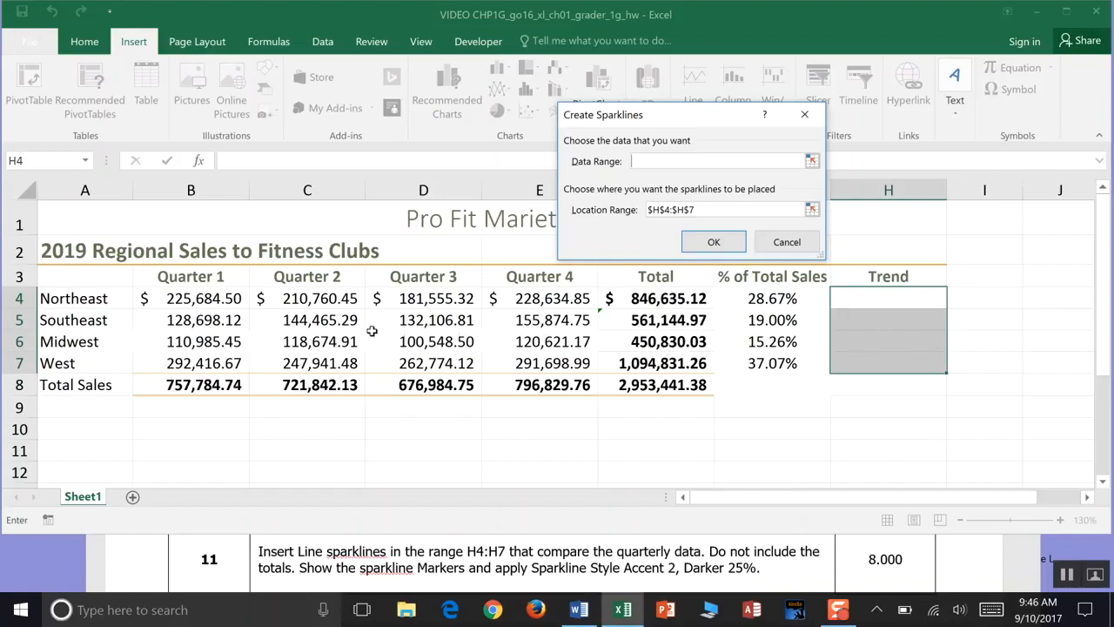
drag(183, 298, 506, 328)
drag(607, 332, 633, 356)
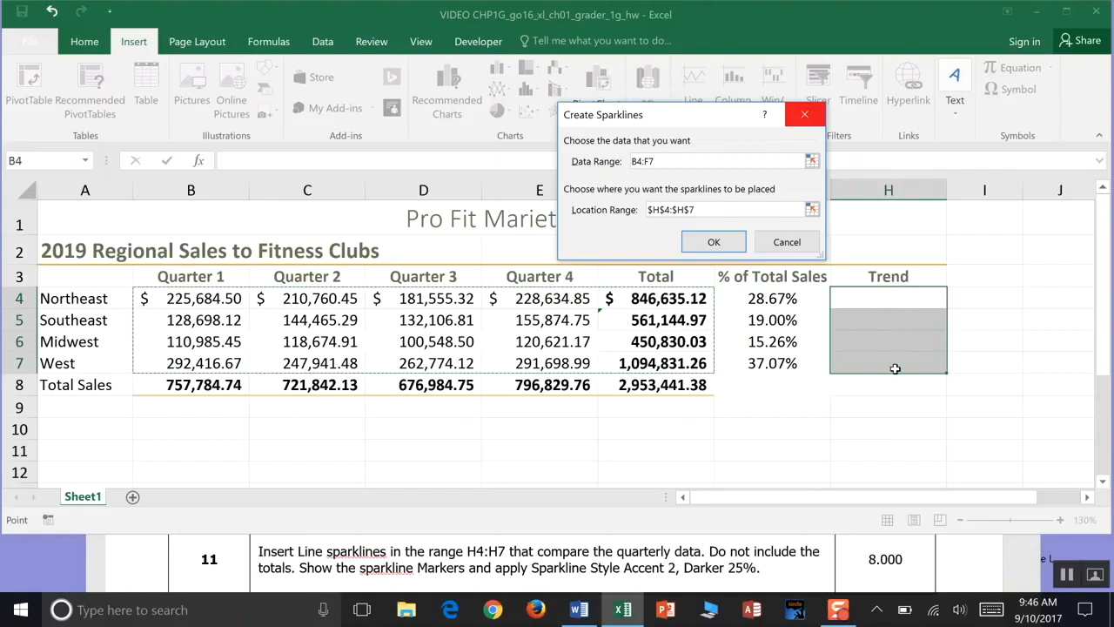
click(712, 245)
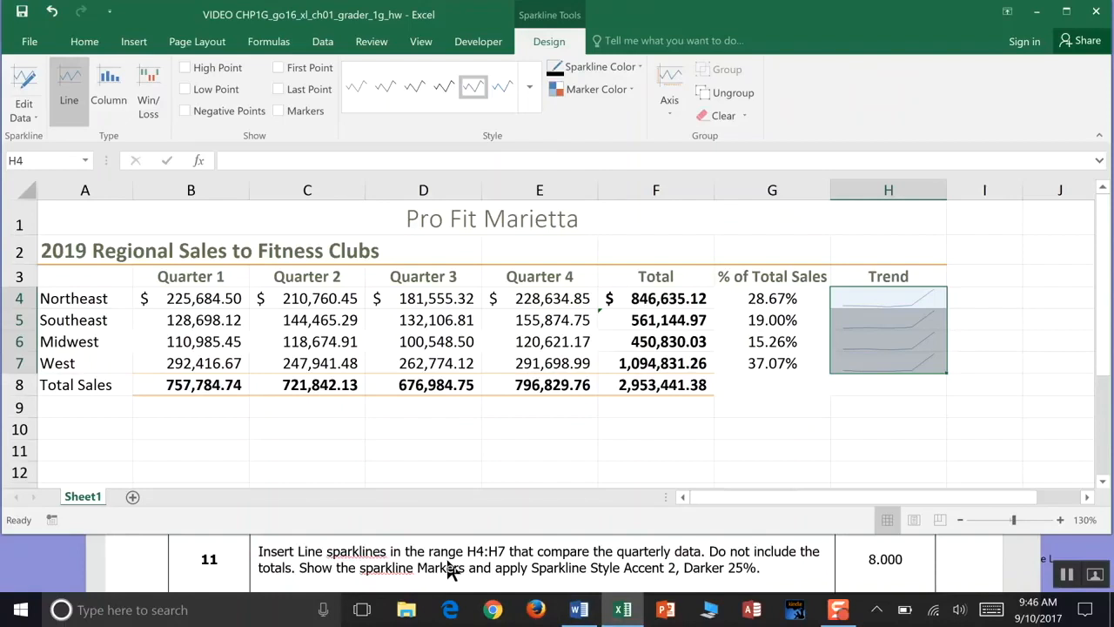
- Show the sparkline markers by setting the marker color to standard red
click(611, 98)
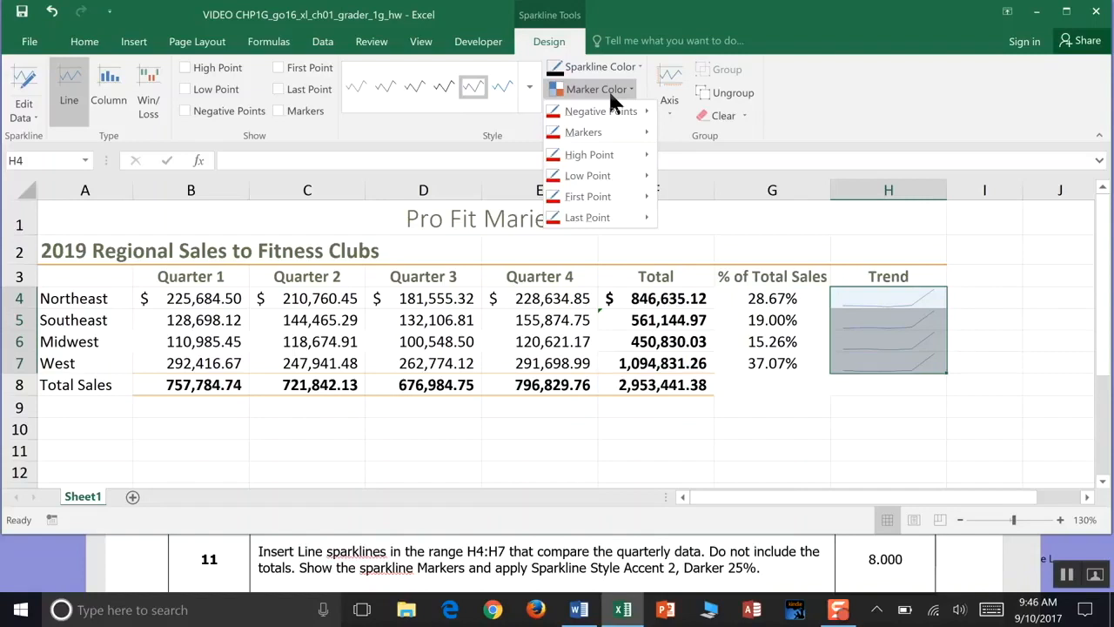
mouse_move(588, 134)
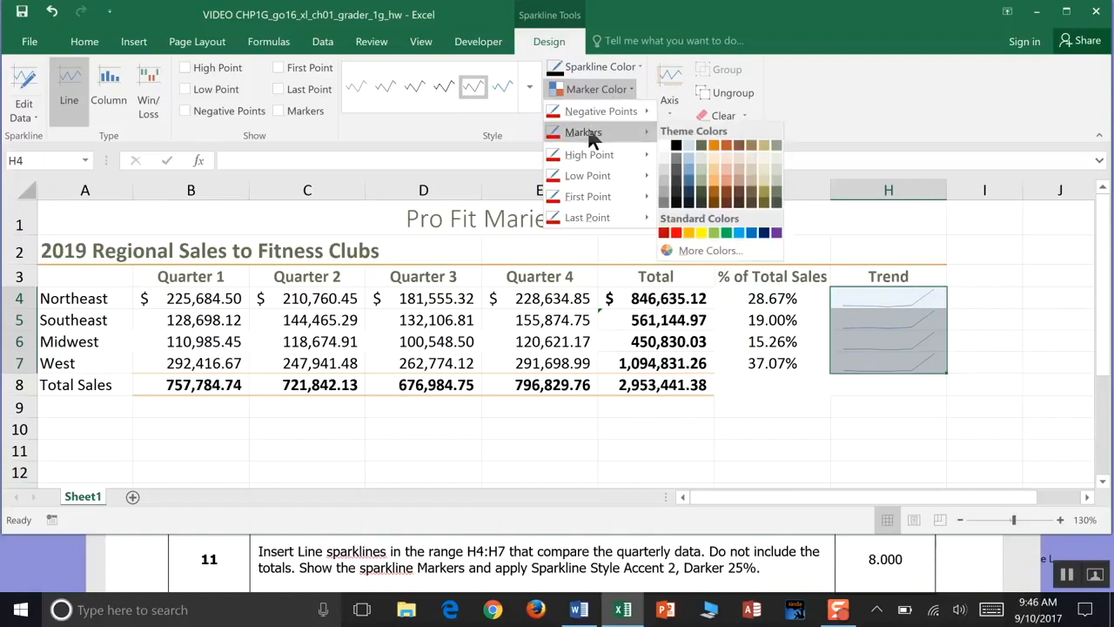
click(675, 232)
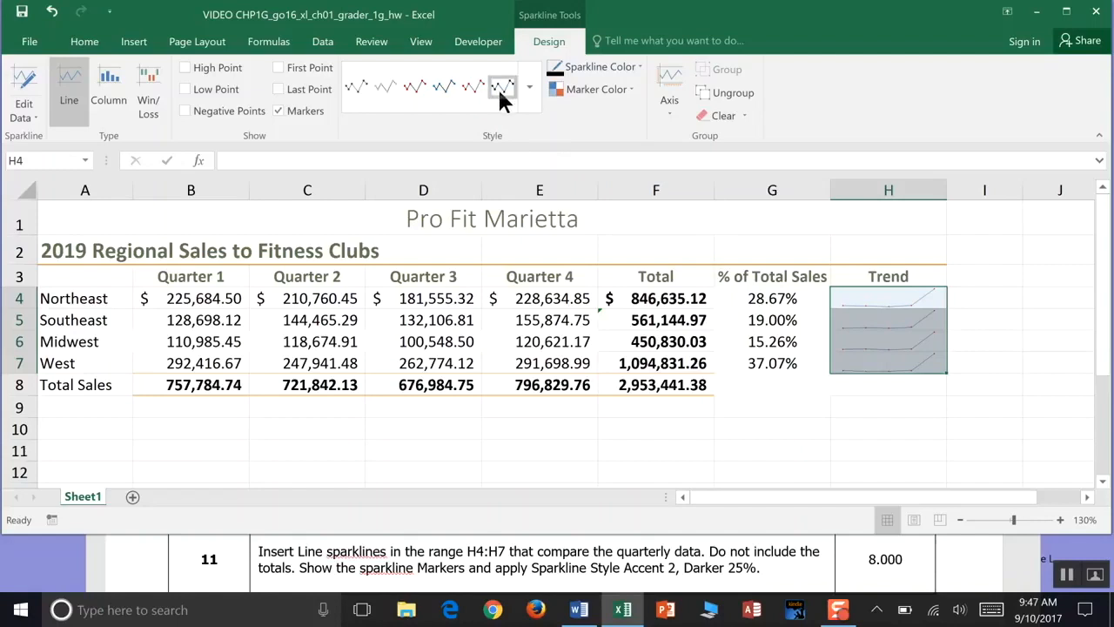
- Apply the Sparkline Style Accent 2, Darker 25% to the sparklines and save the workbook
click(530, 106)
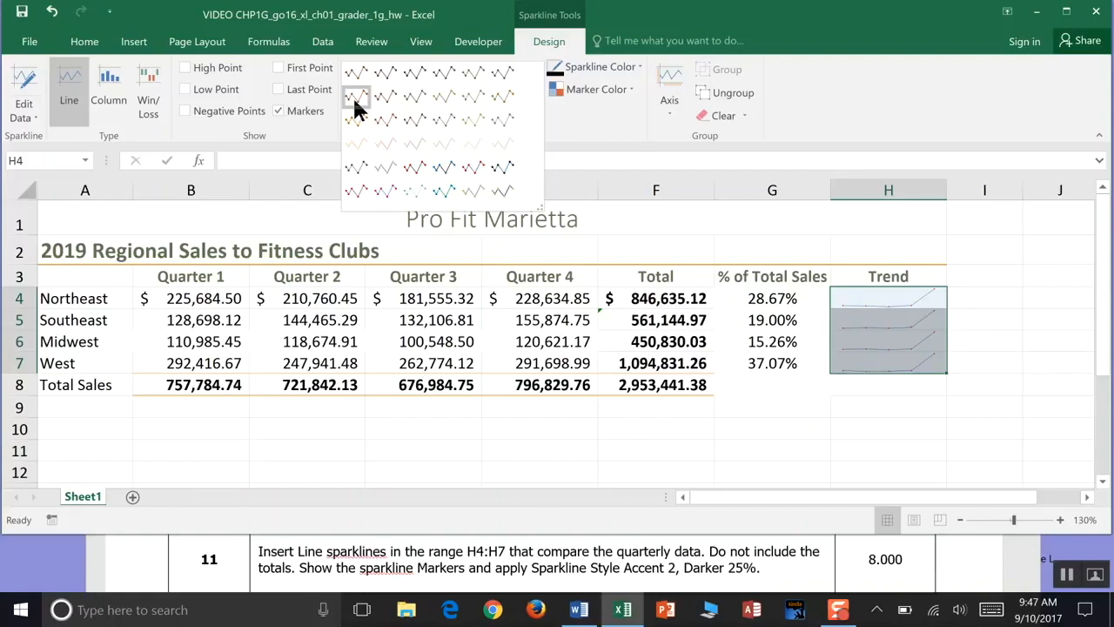
click(467, 98)
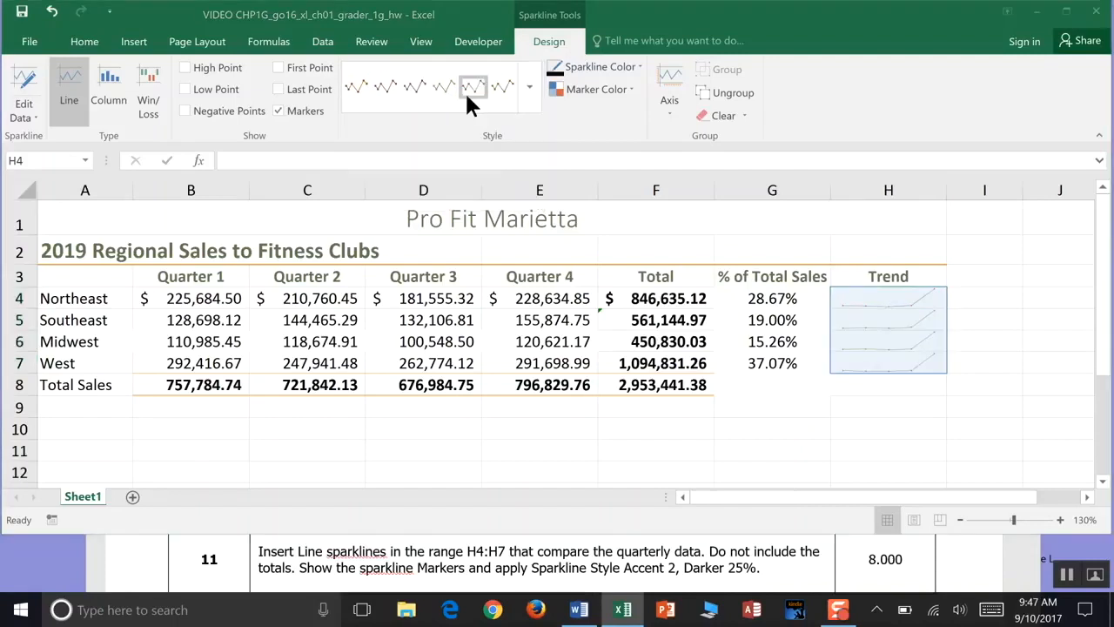
click(21, 18)
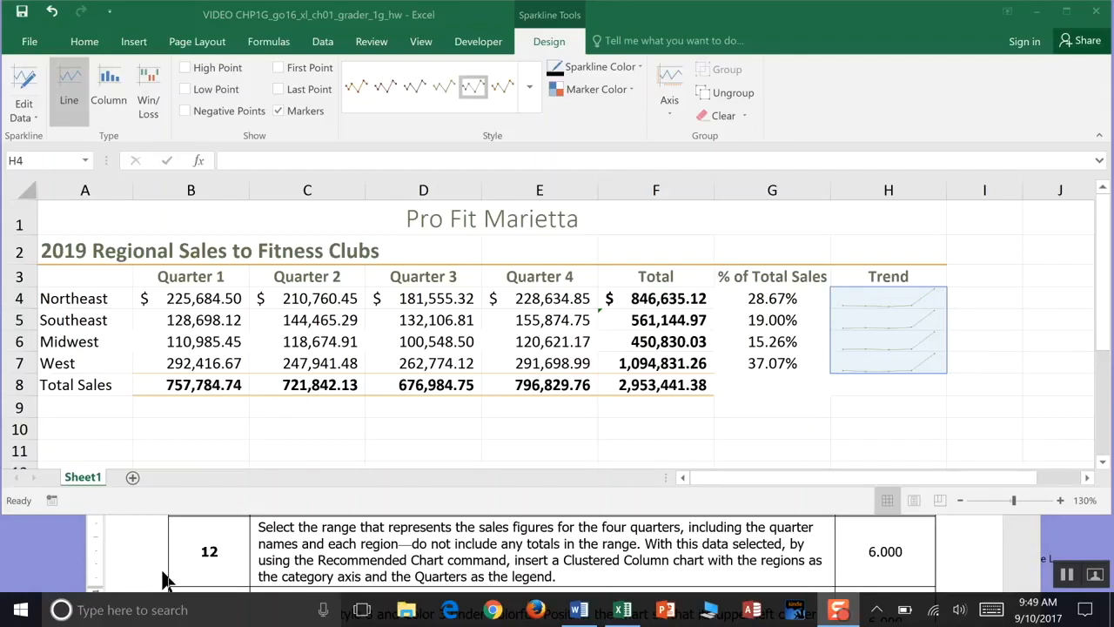
- Insert a Clustered Column chart of the quarterly regional sales A3:E7 using Recommended Charts
click(90, 272)
drag(89, 273, 552, 357)
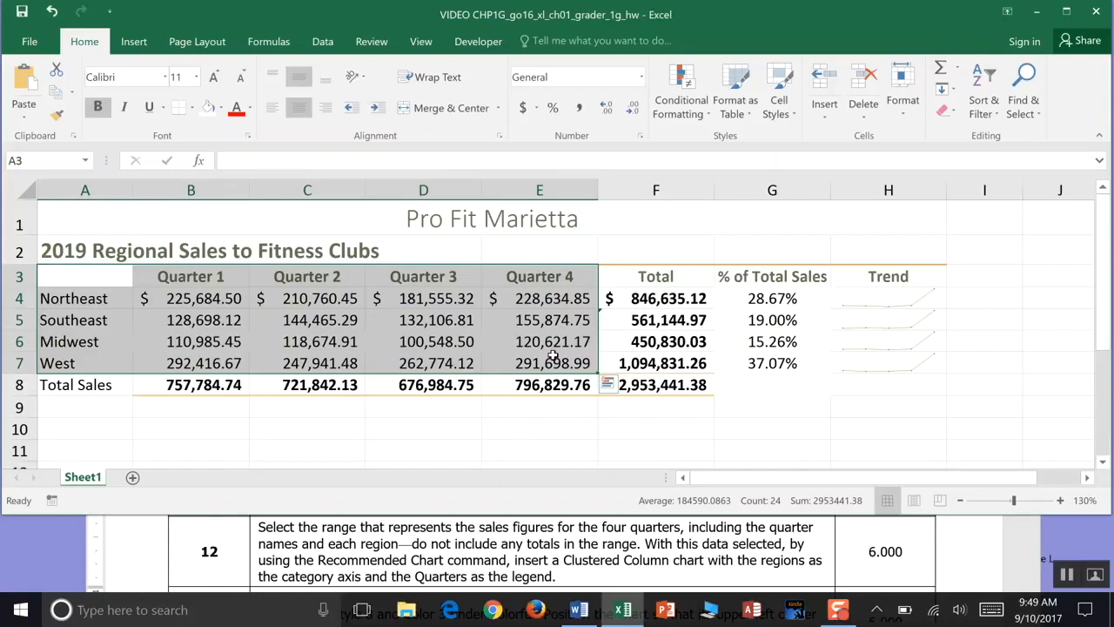
click(133, 42)
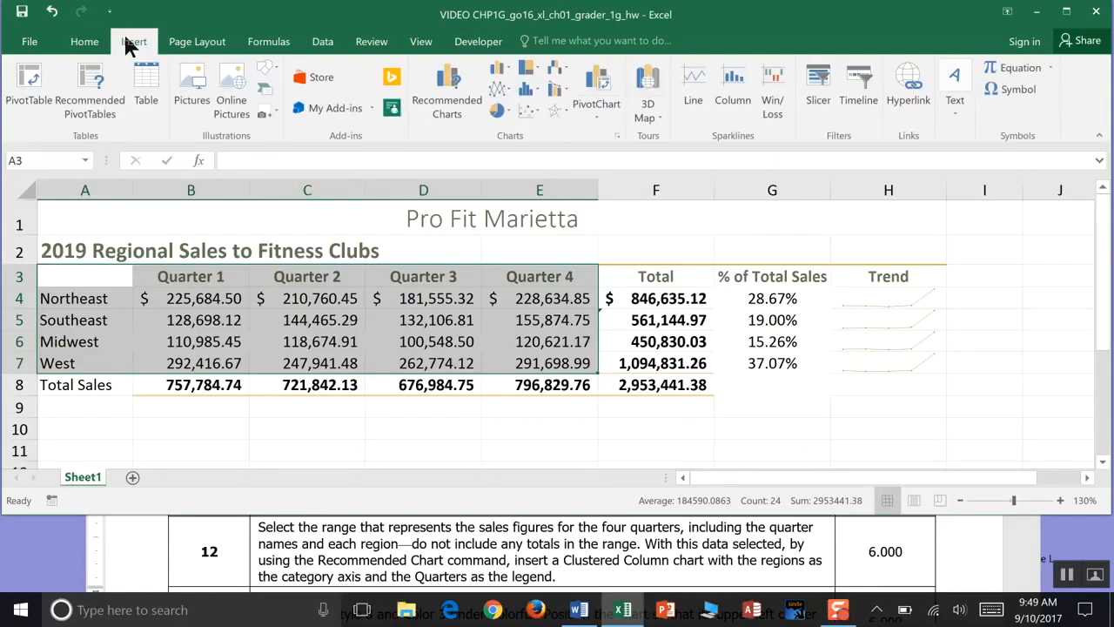
click(452, 96)
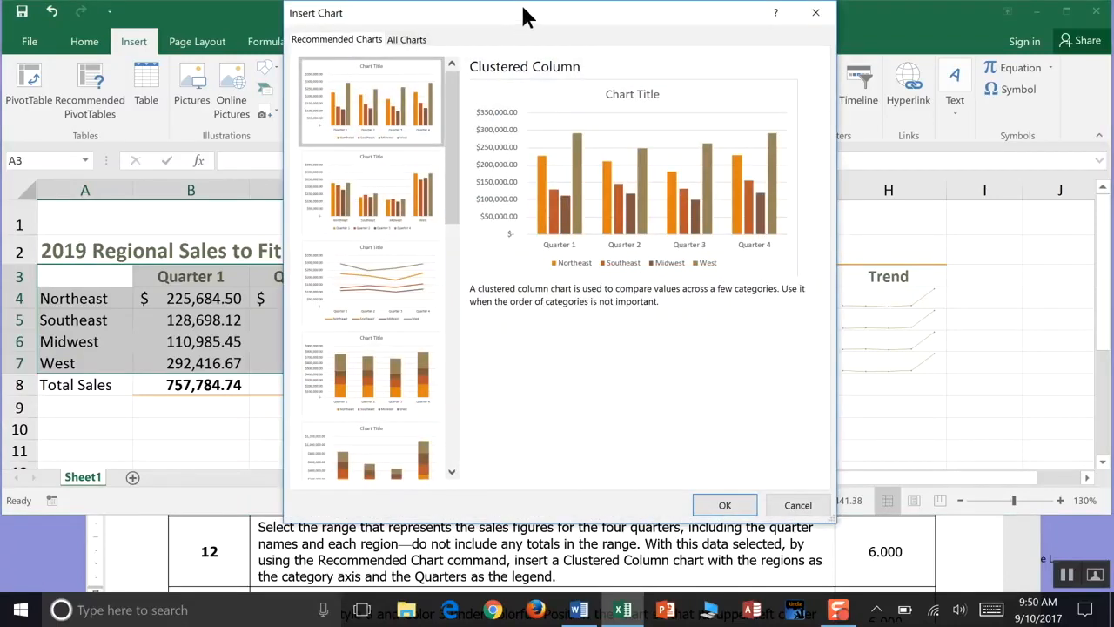
drag(527, 13, 536, 12)
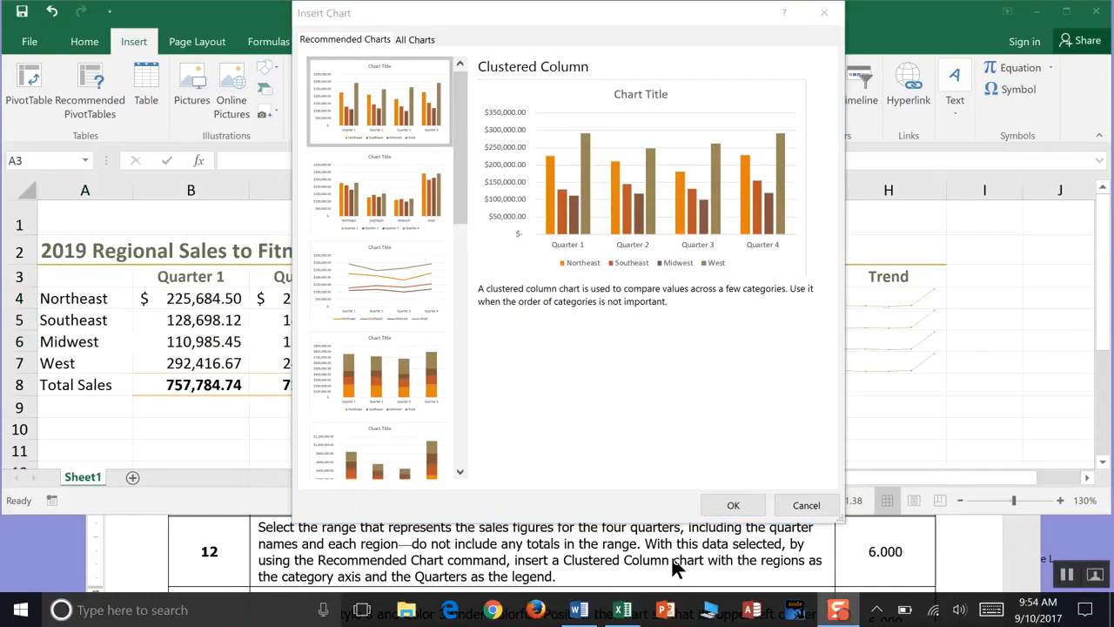
click(733, 506)
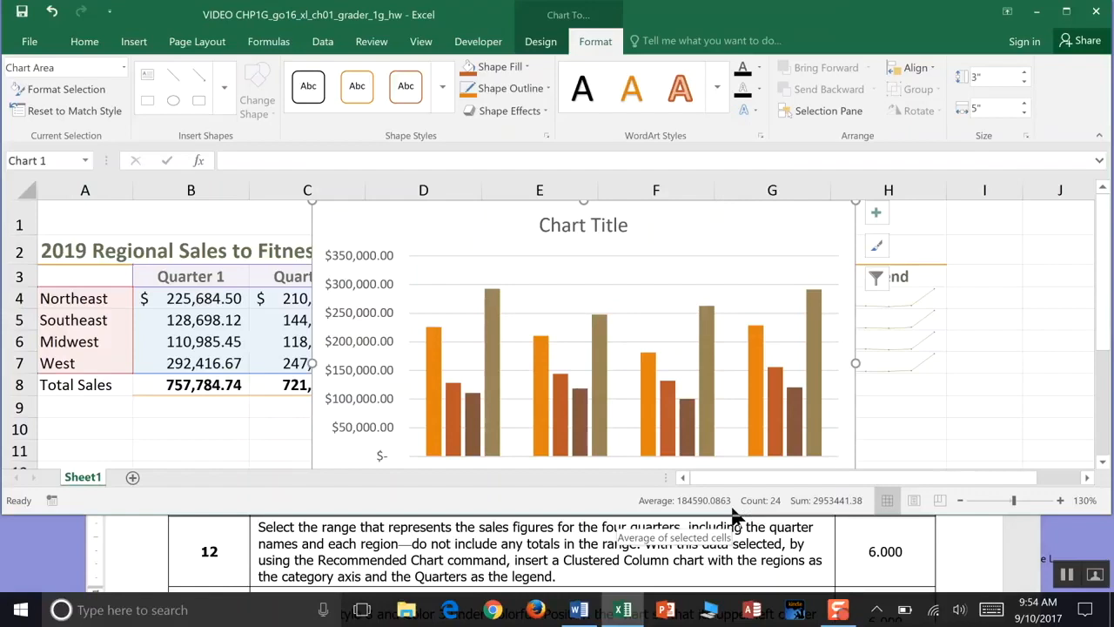
- Examine the chart's element options, including the axes settings
drag(732, 515, 731, 548)
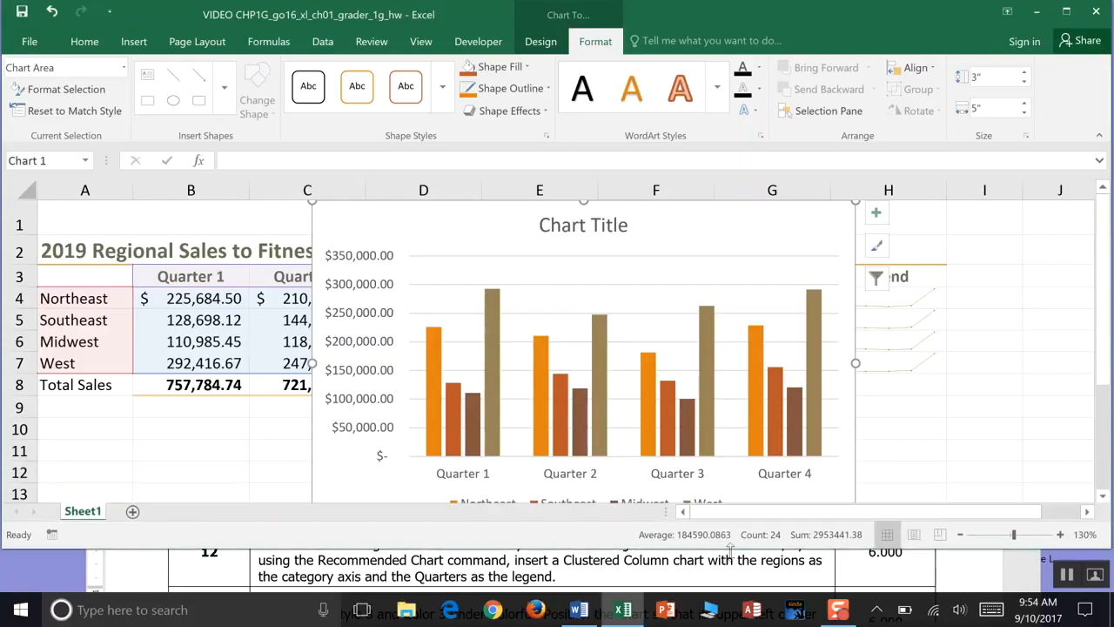
drag(730, 550, 730, 568)
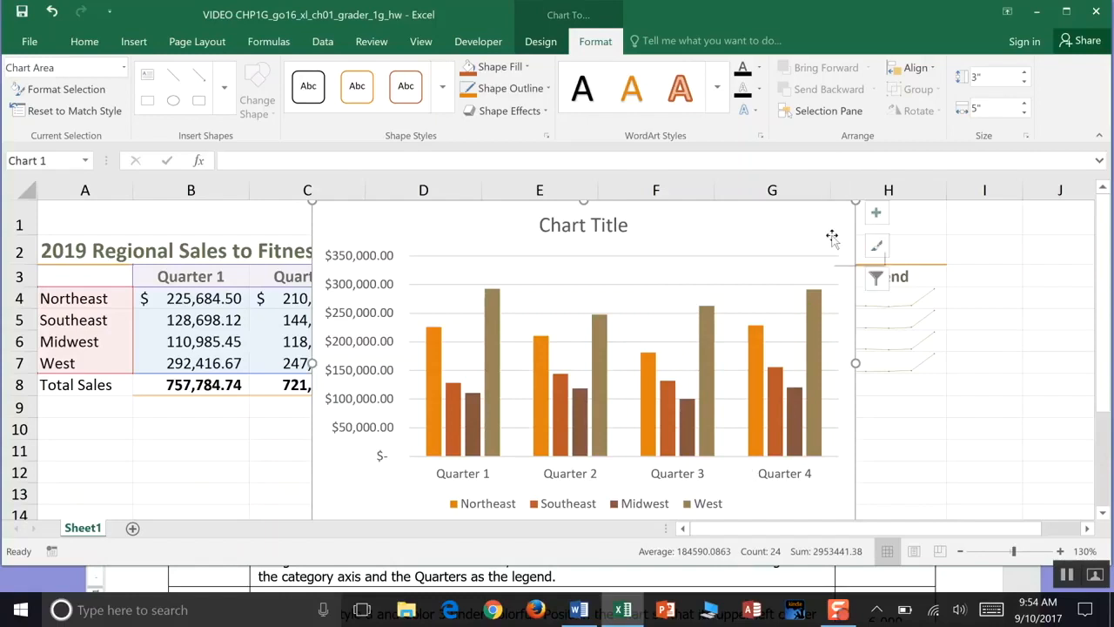
click(877, 218)
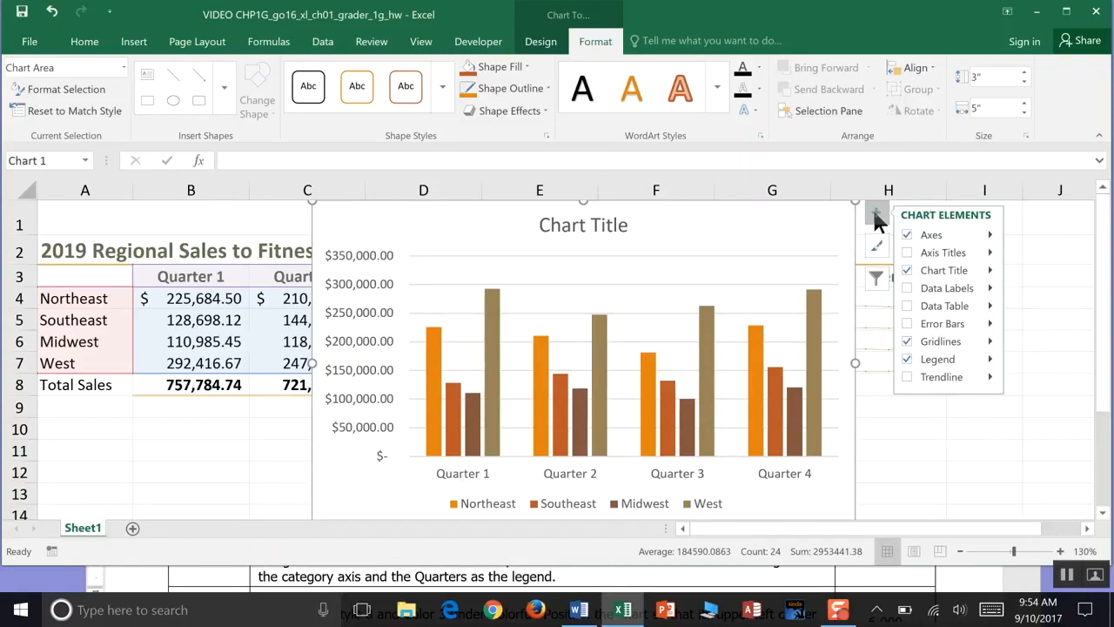
click(906, 248)
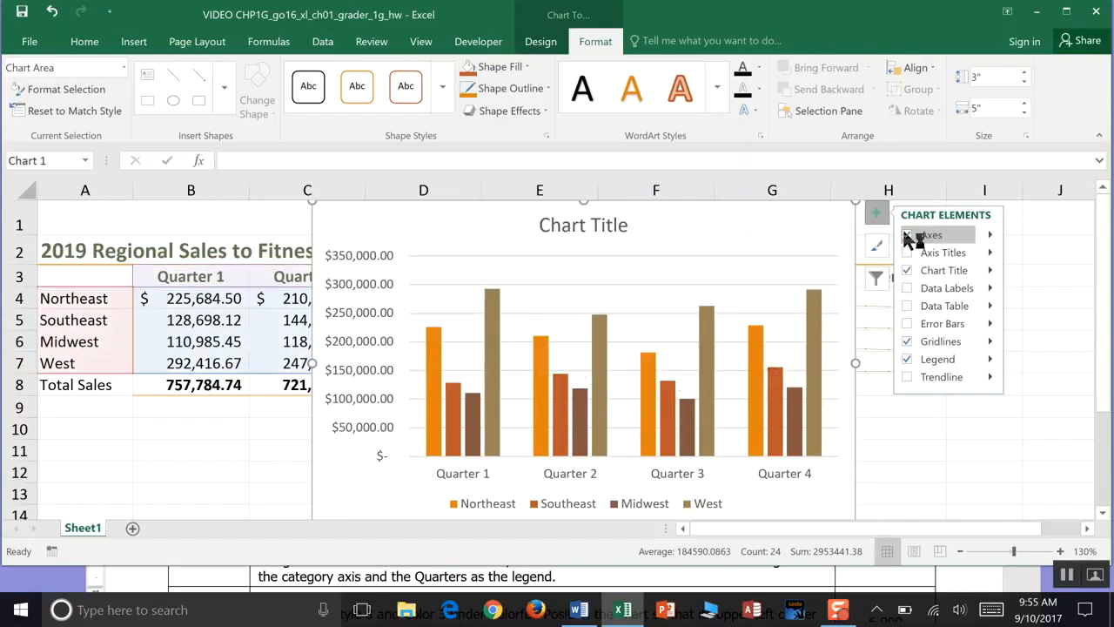
click(989, 234)
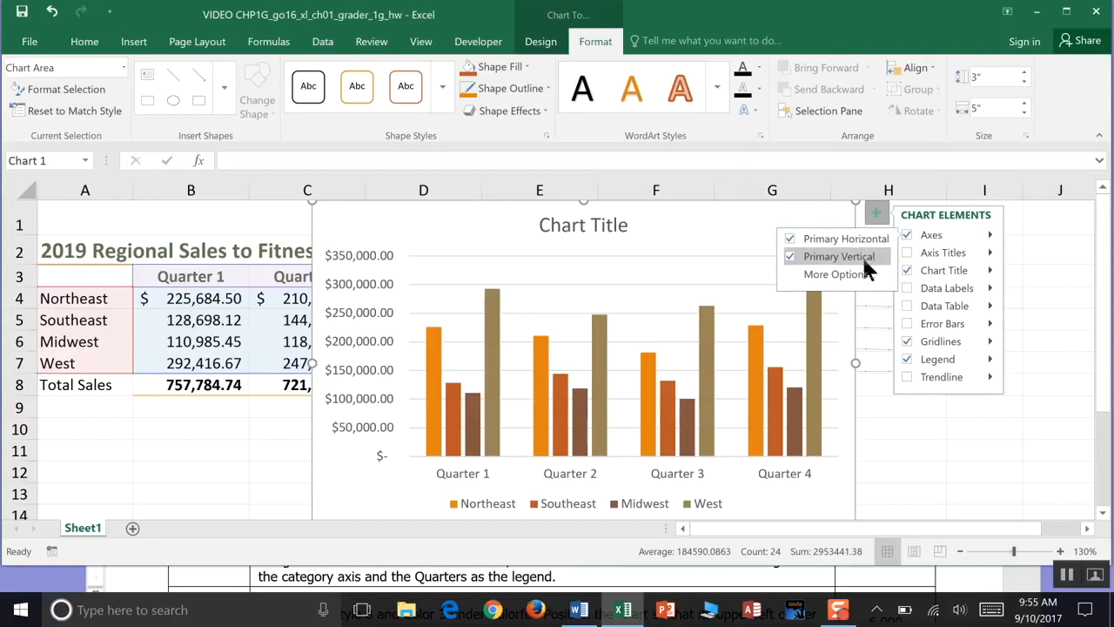
click(906, 251)
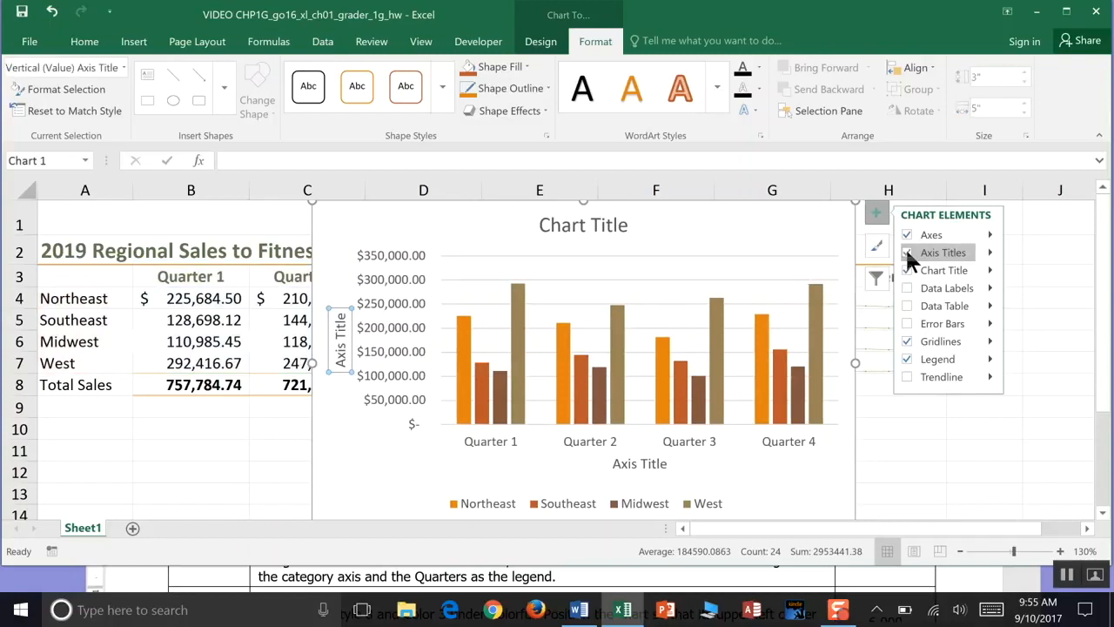
click(906, 251)
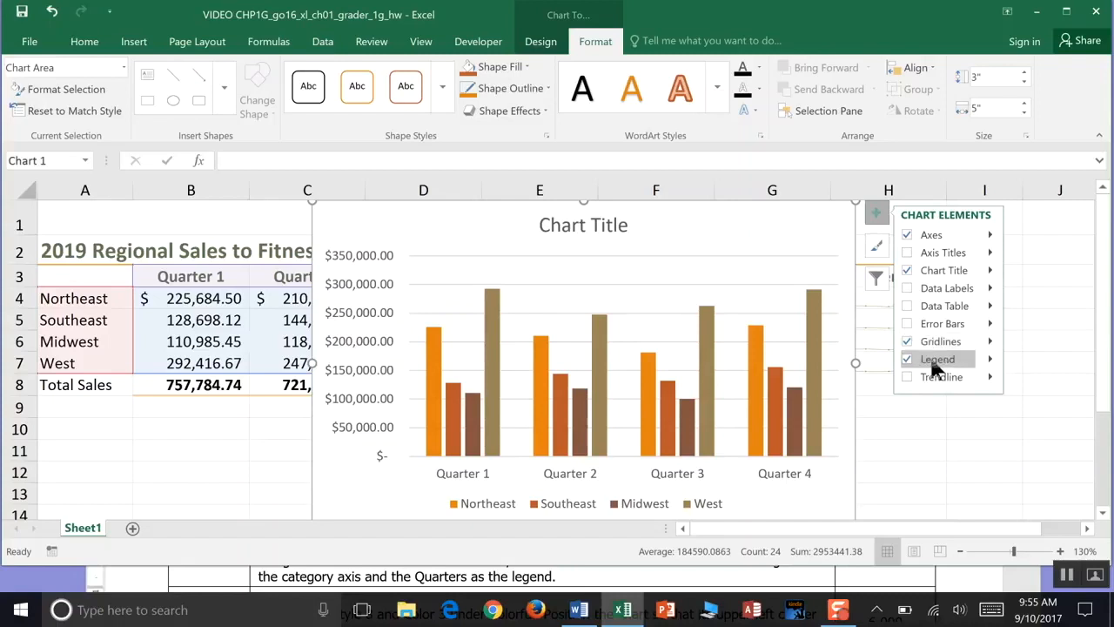
click(937, 364)
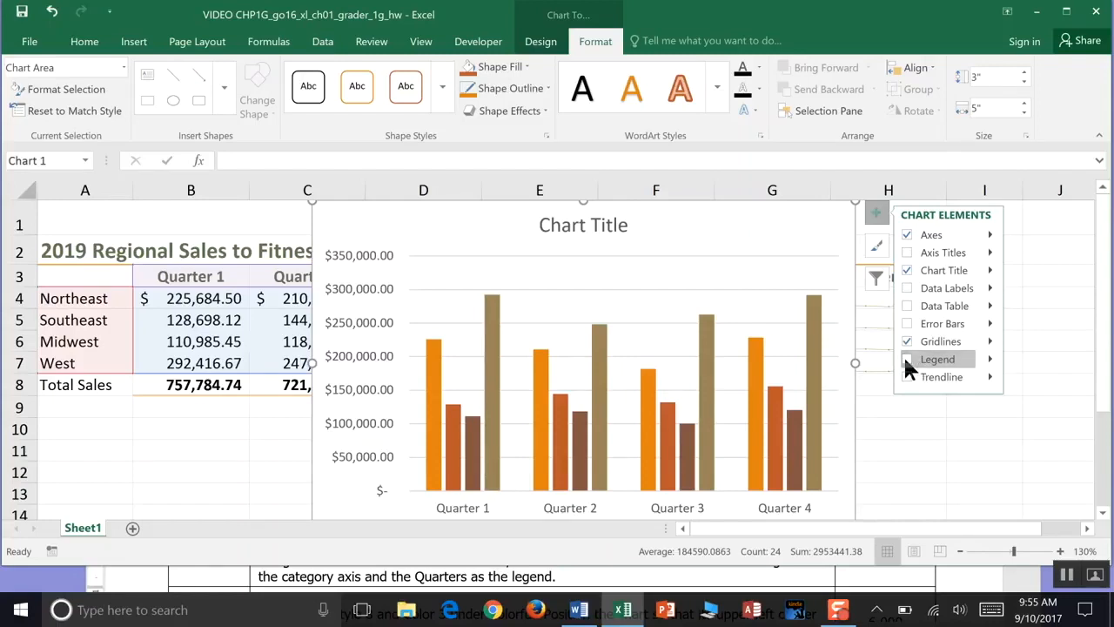
click(906, 360)
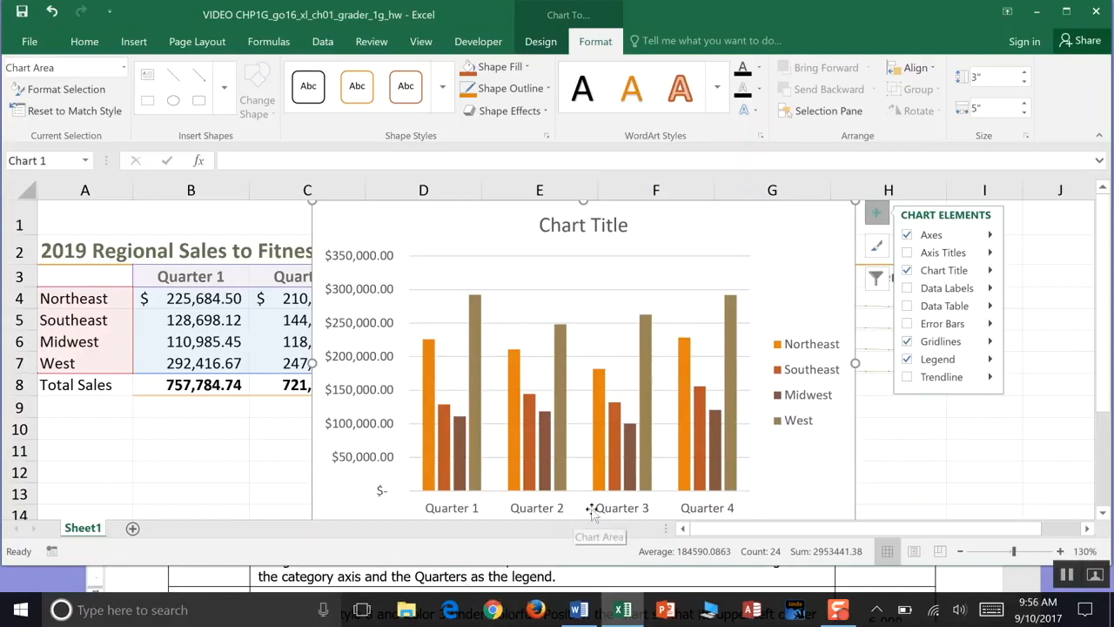
- Open the legend's additional formatting options
click(991, 359)
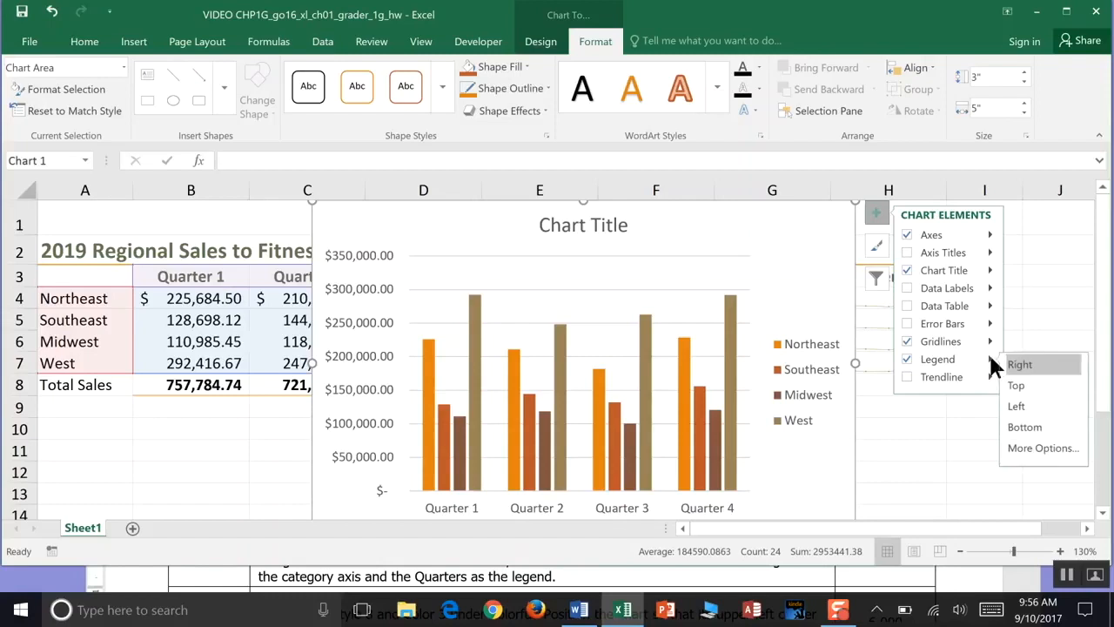
click(1026, 449)
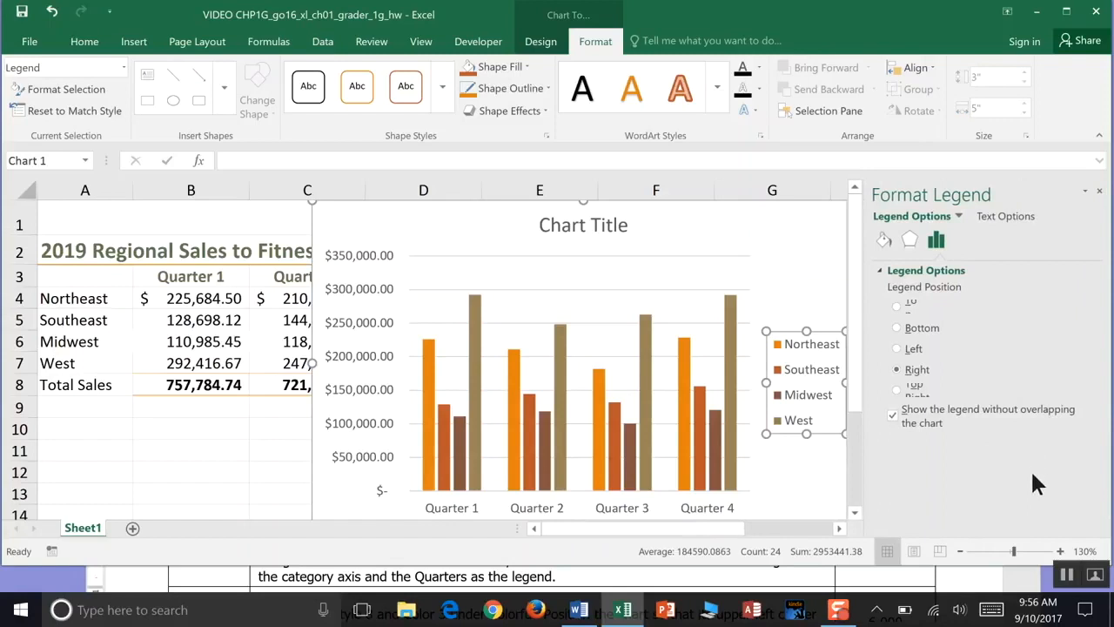
click(1066, 574)
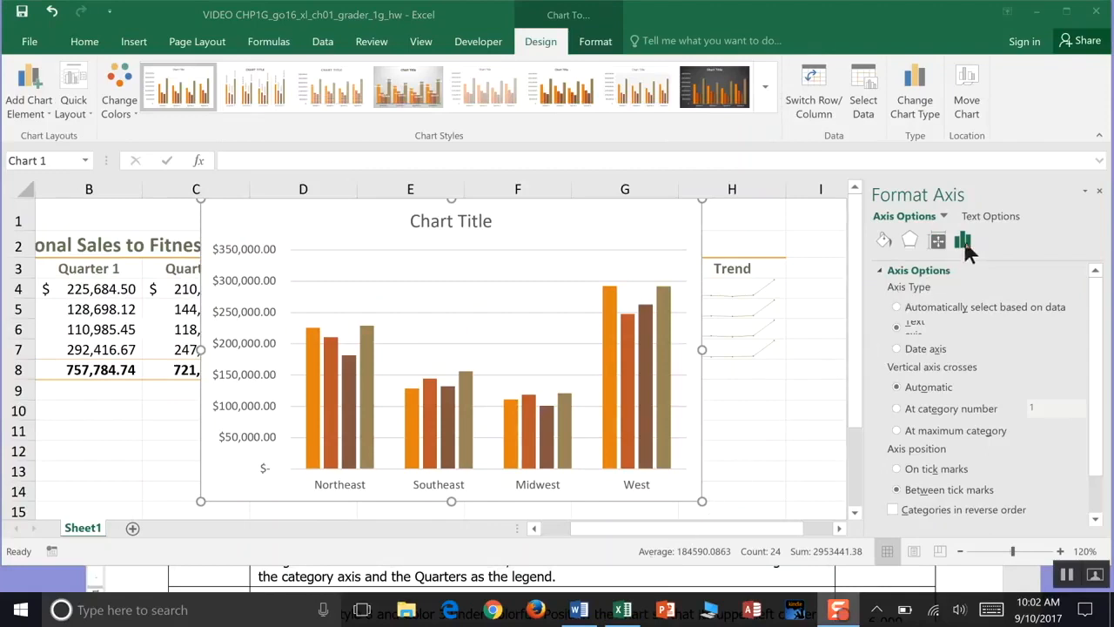
- Examine the chart format pane options and select the horizontal category axis for formatting
click(639, 243)
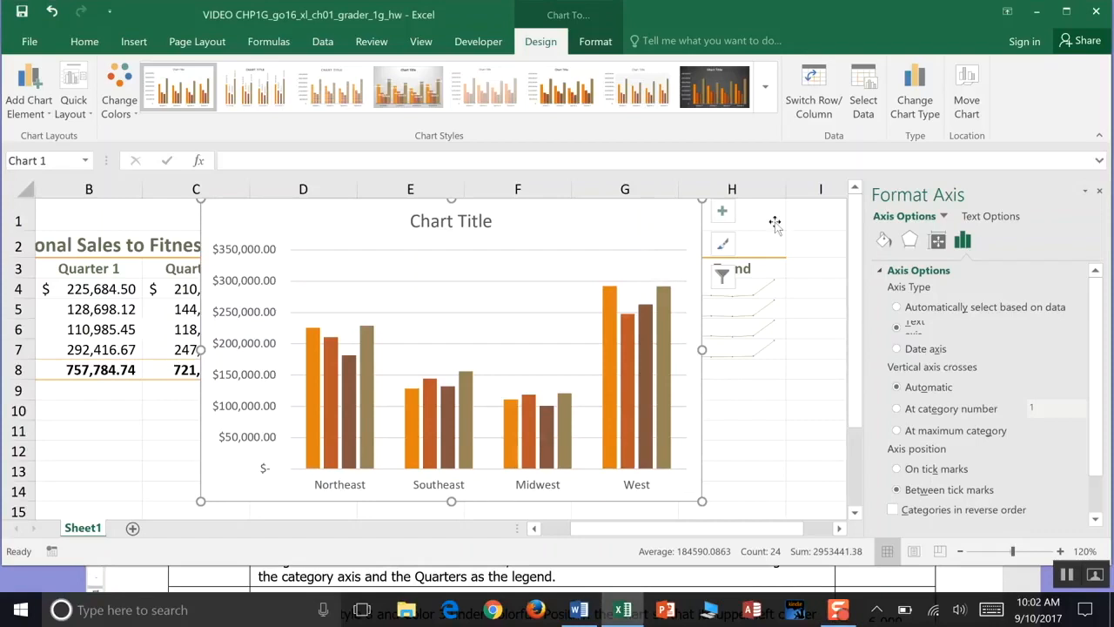
click(1100, 190)
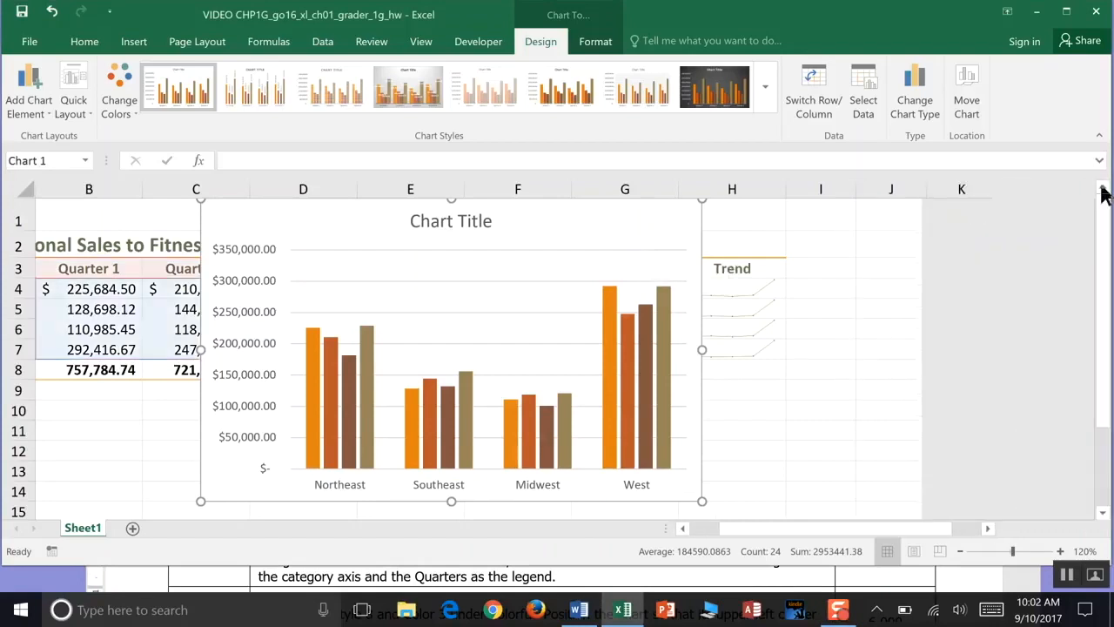
double_click(649, 231)
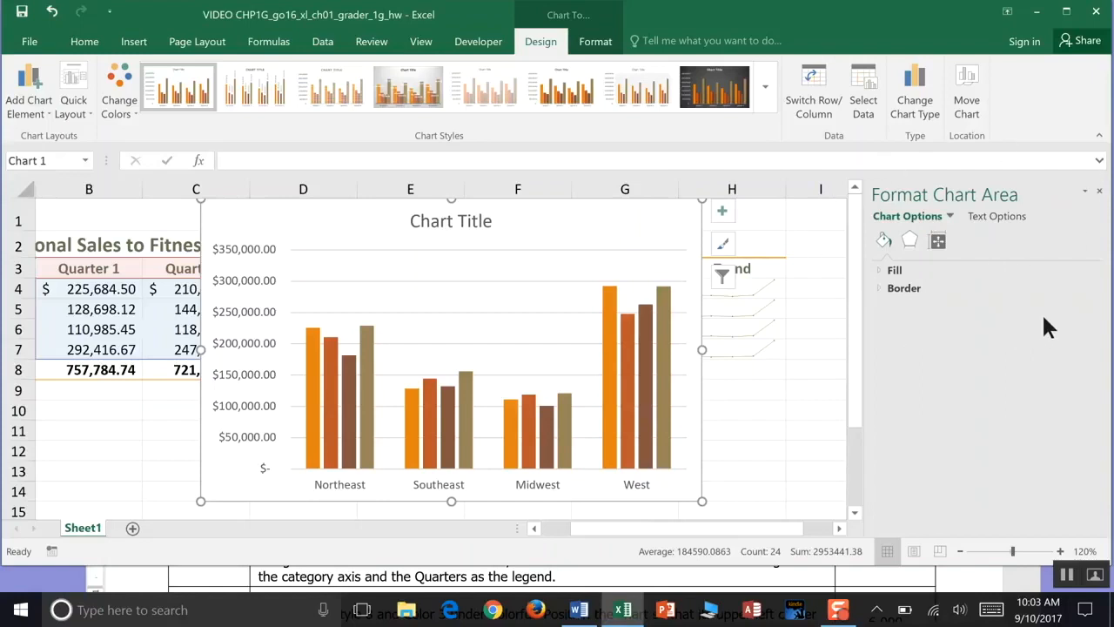
click(937, 243)
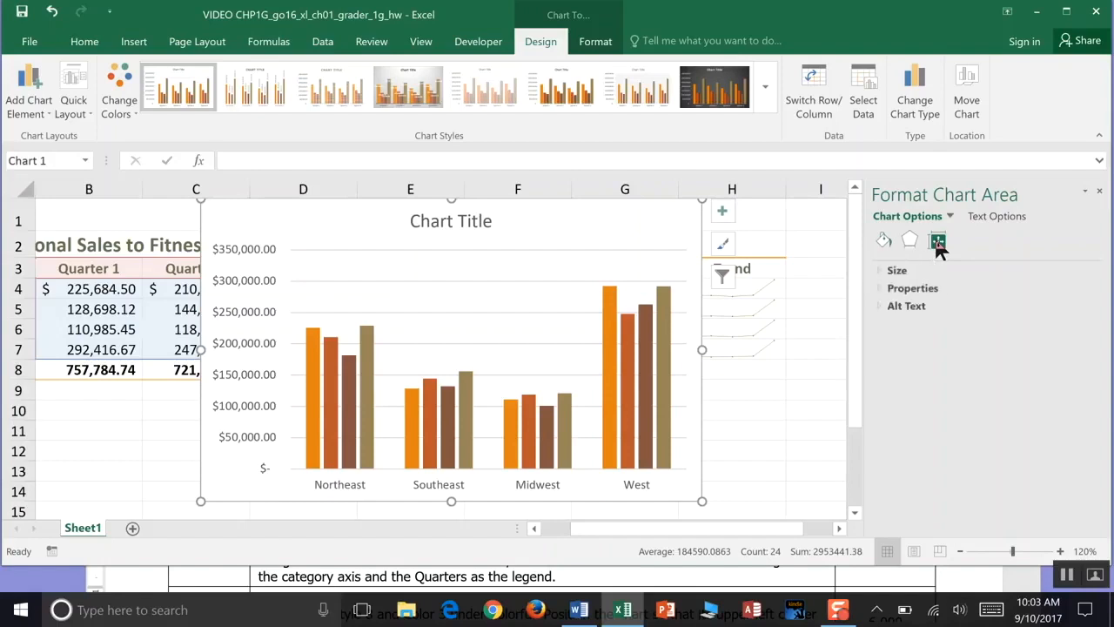
click(949, 216)
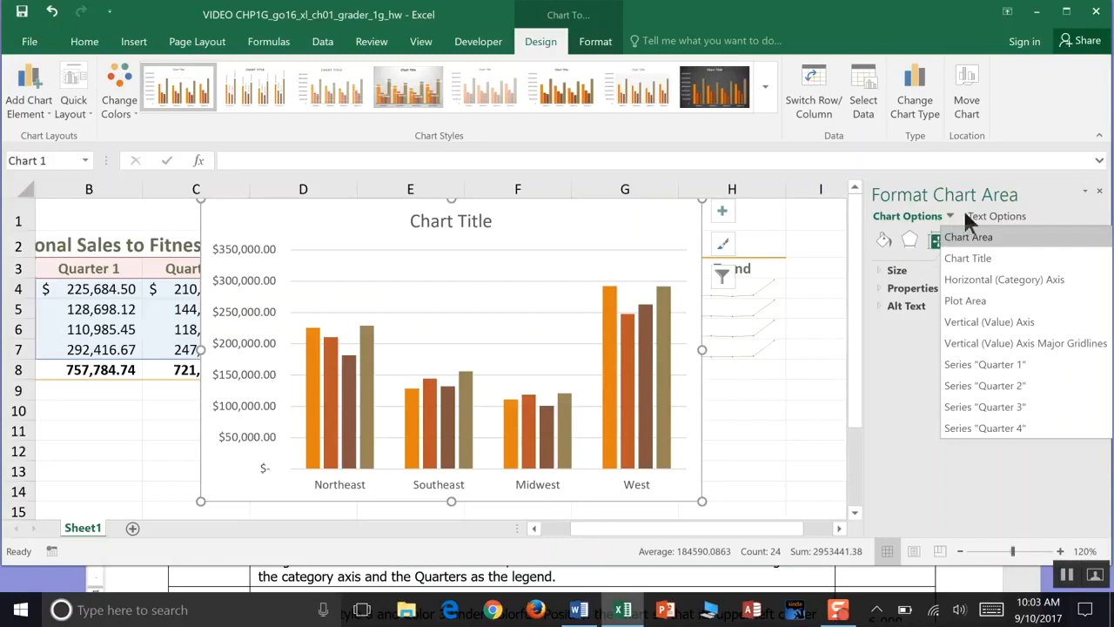
click(987, 216)
click(990, 217)
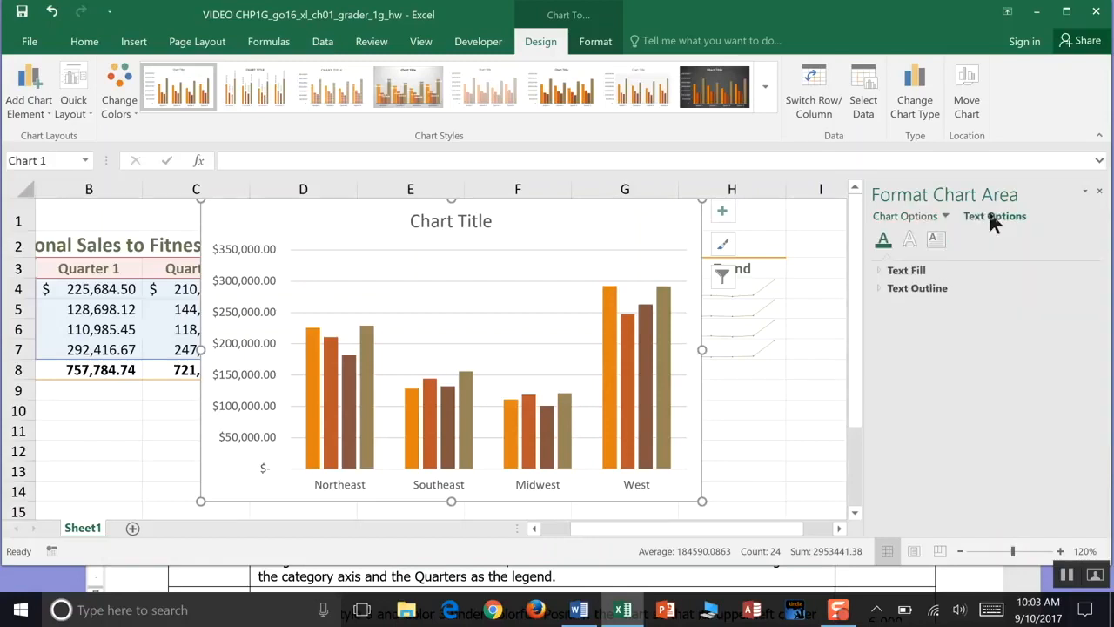
click(940, 215)
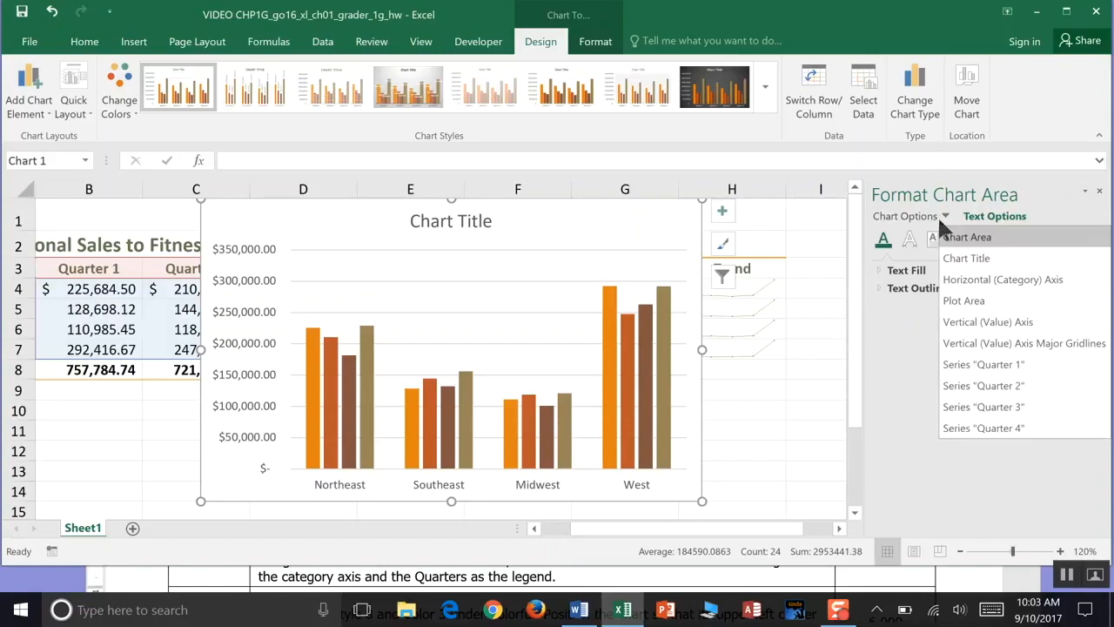
click(955, 287)
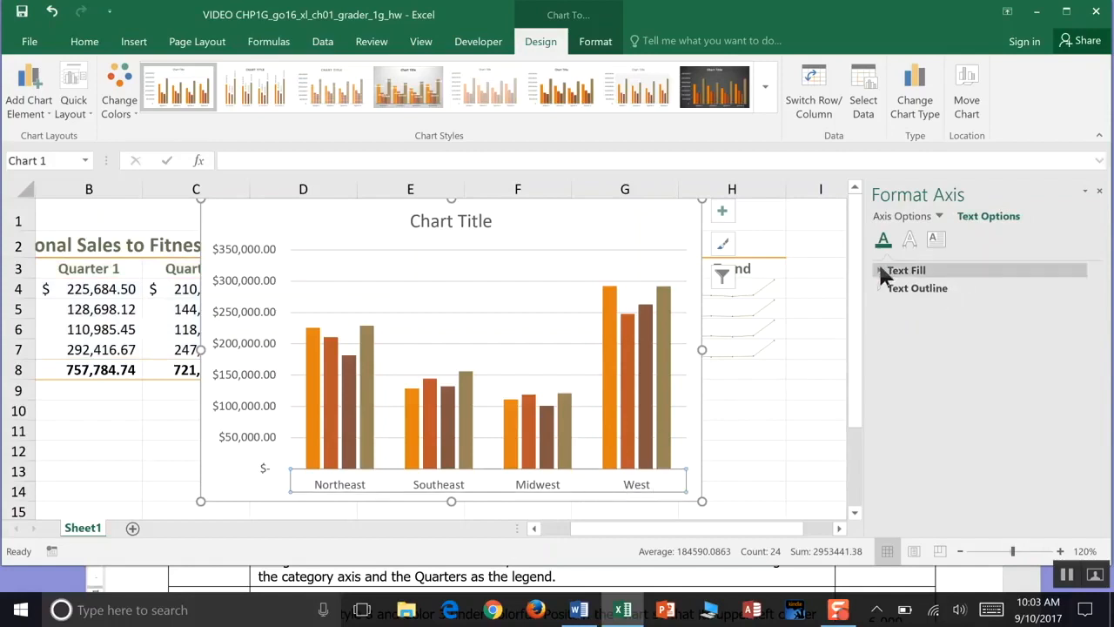
click(939, 216)
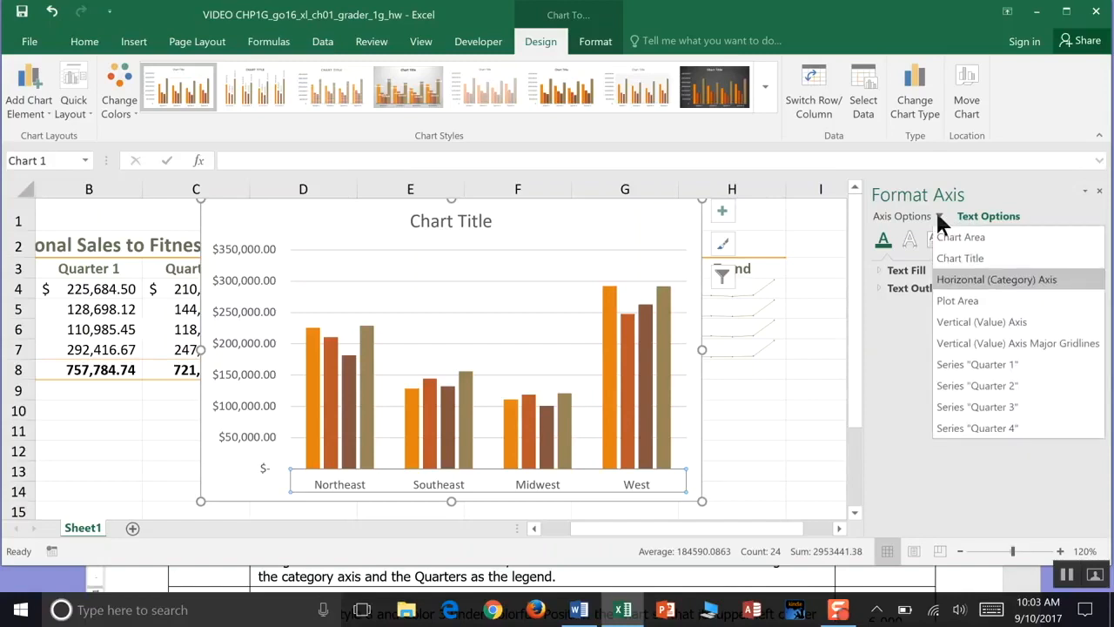
click(963, 282)
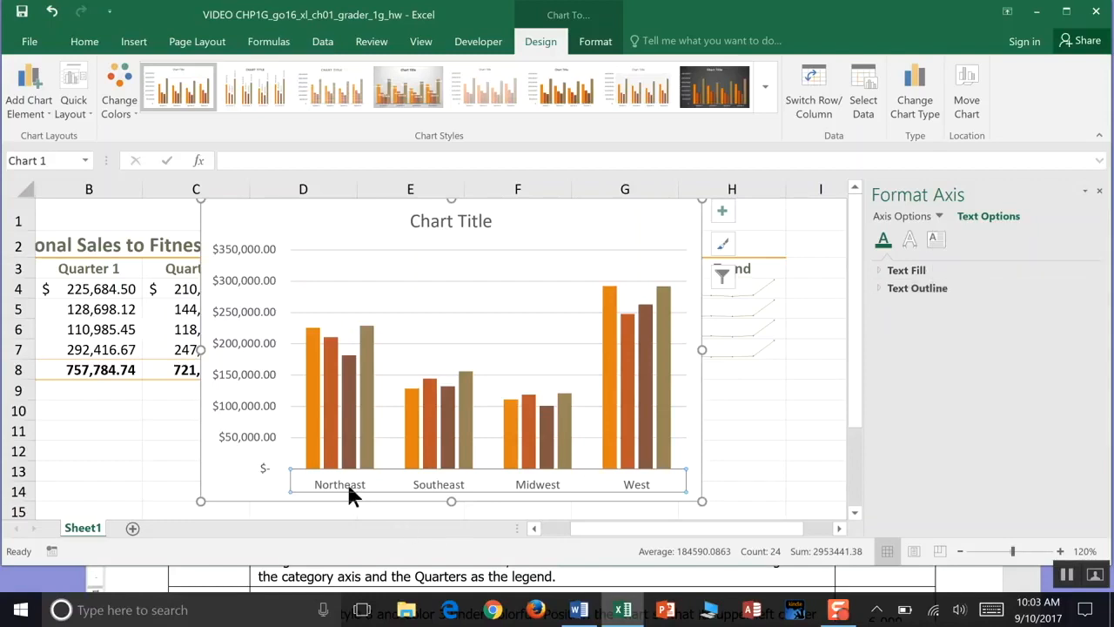
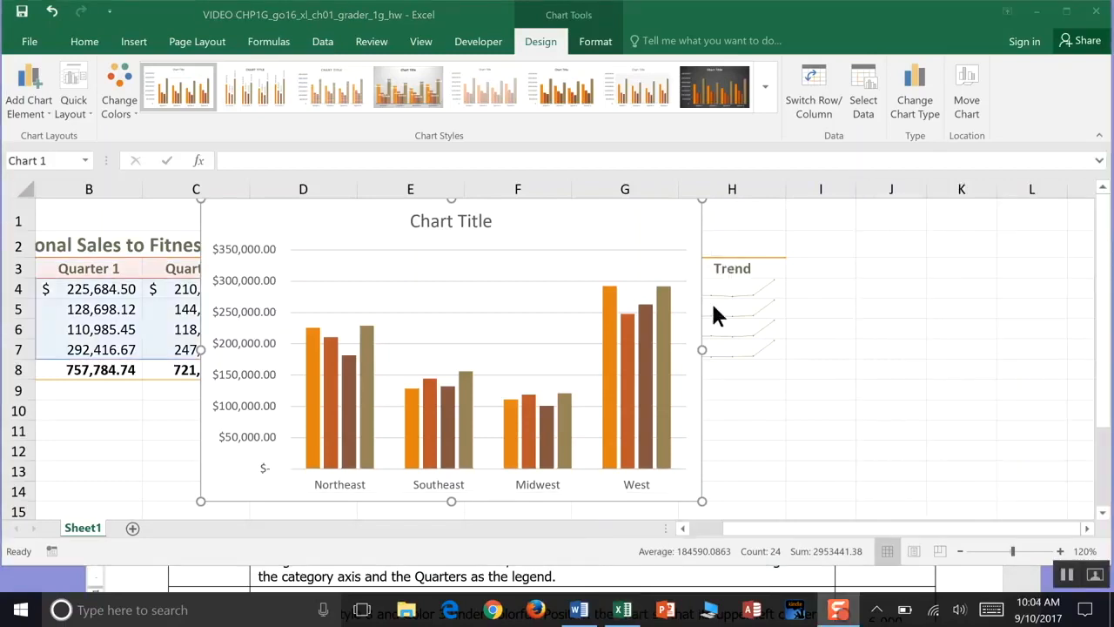
- Add a legend to the clustered column chart
click(670, 220)
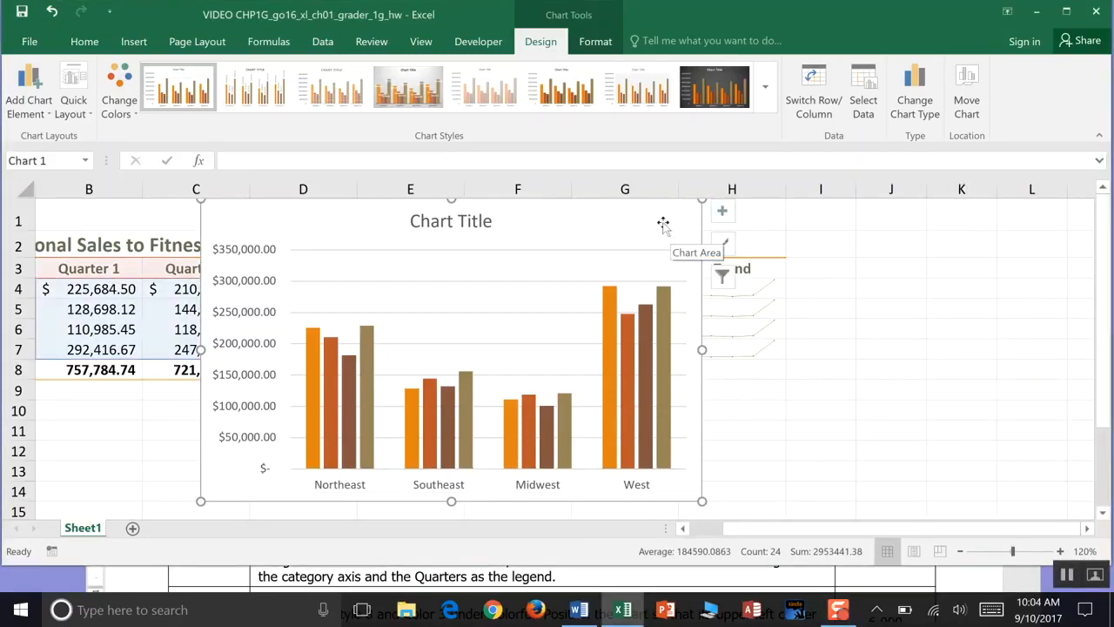
click(724, 216)
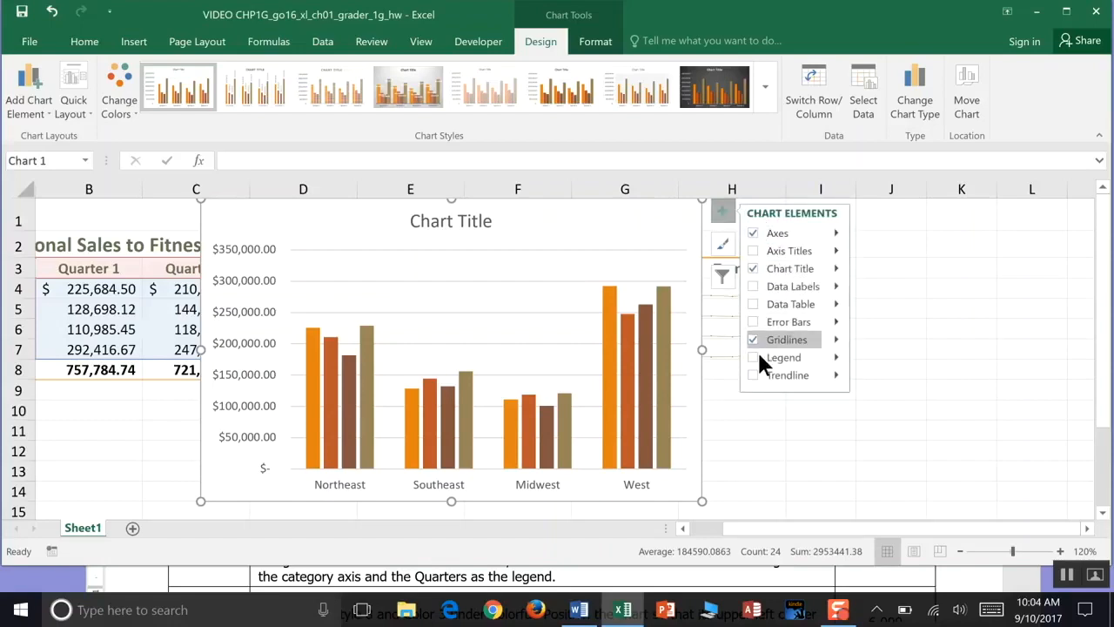
click(753, 357)
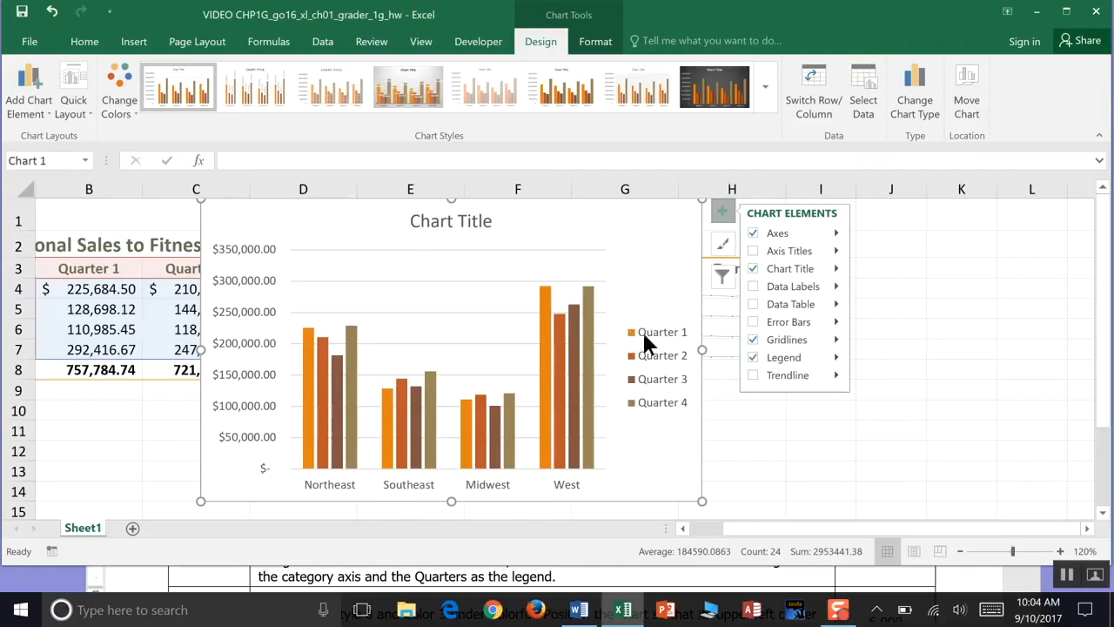
click(543, 307)
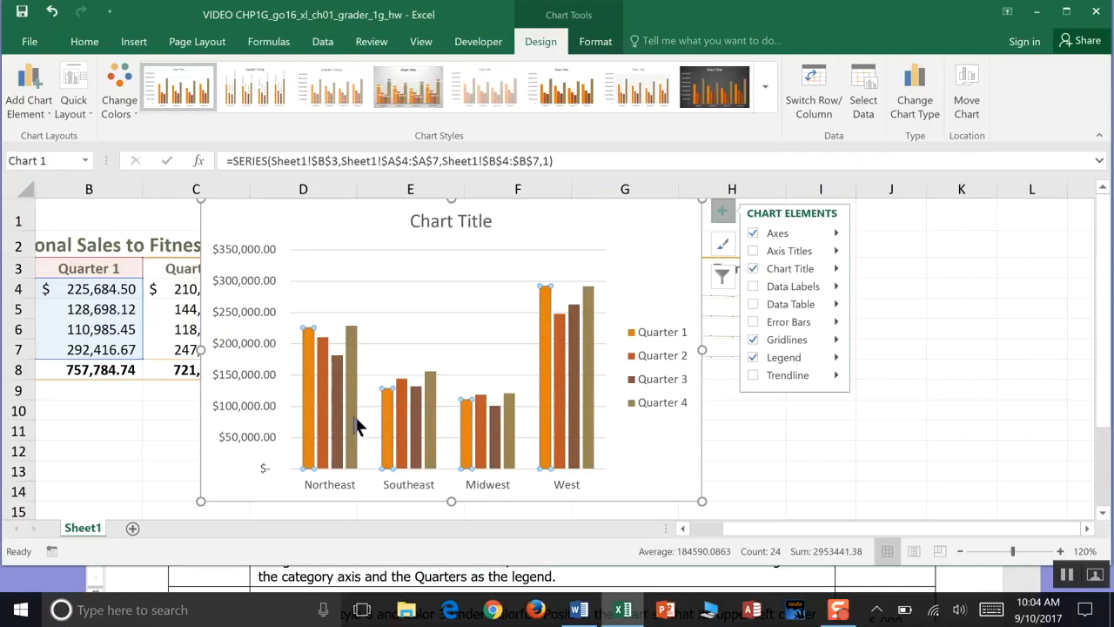
click(647, 279)
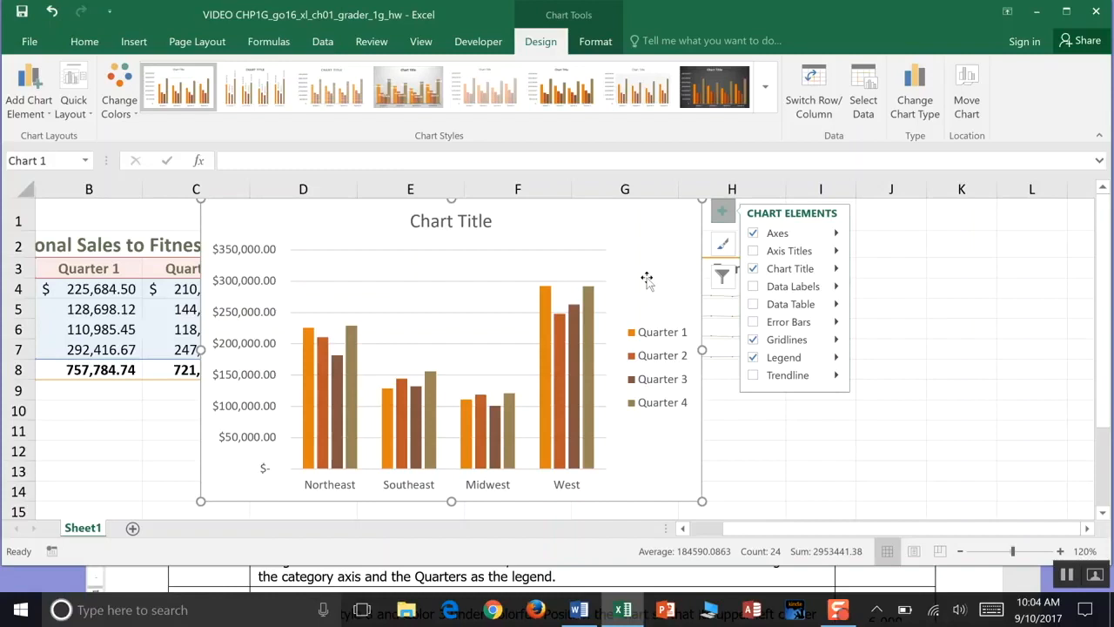
click(755, 583)
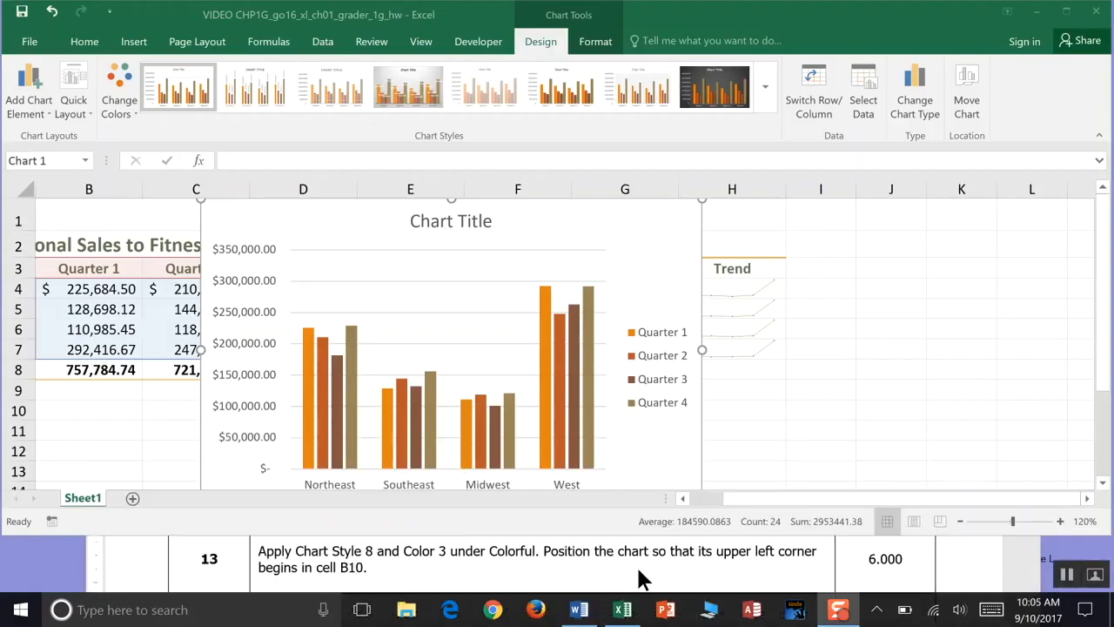
- Apply Chart Style 8 to the chart and change its colors to Color 3 under Colorful
click(637, 338)
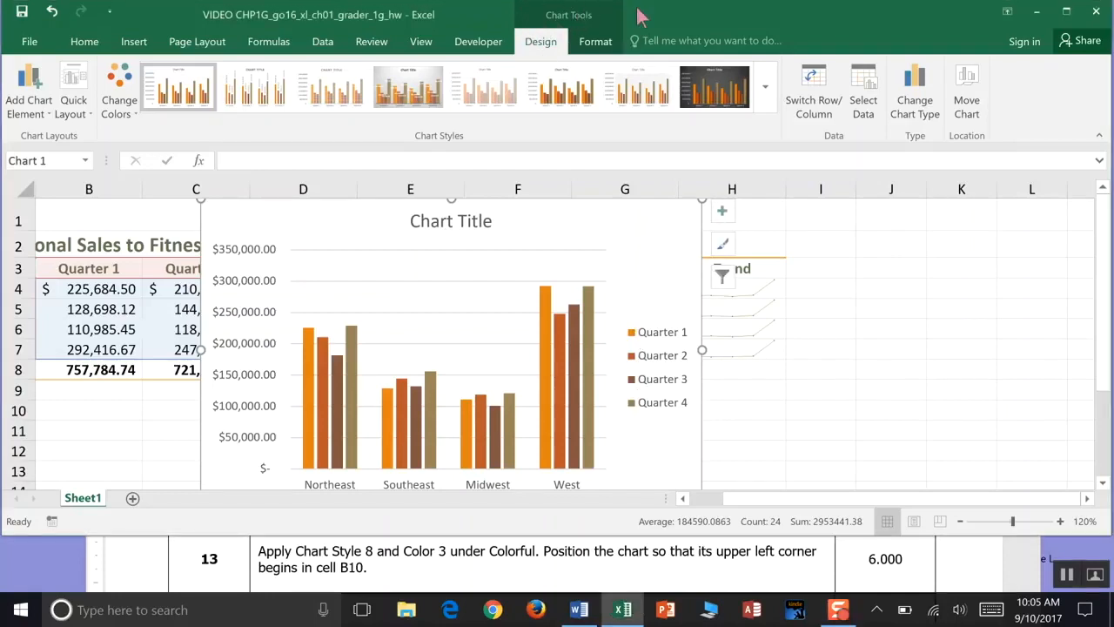
click(595, 42)
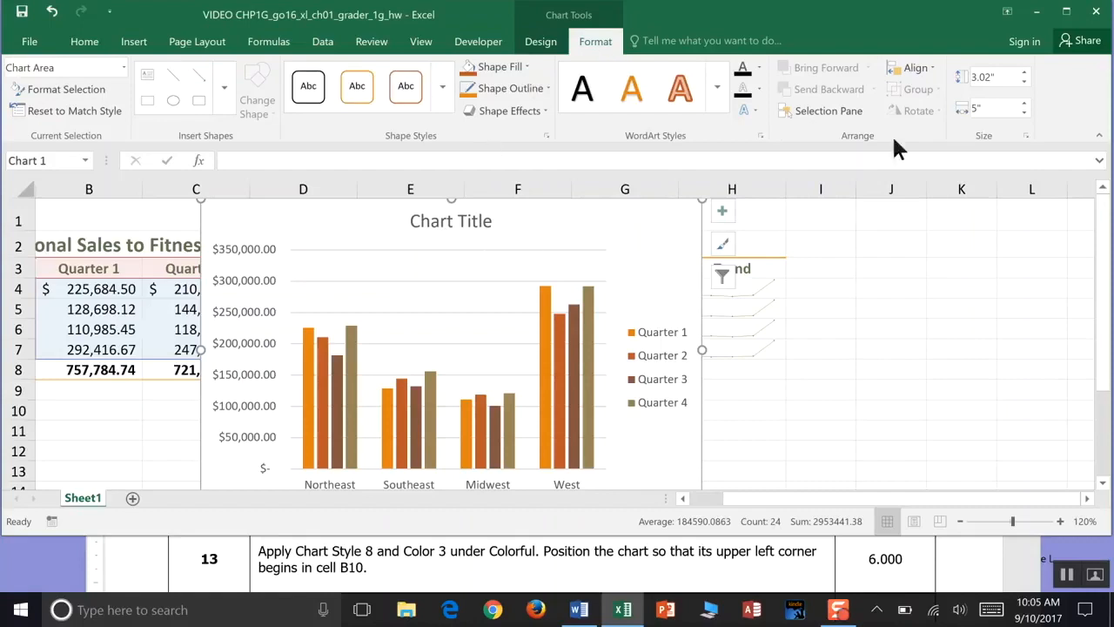
click(541, 43)
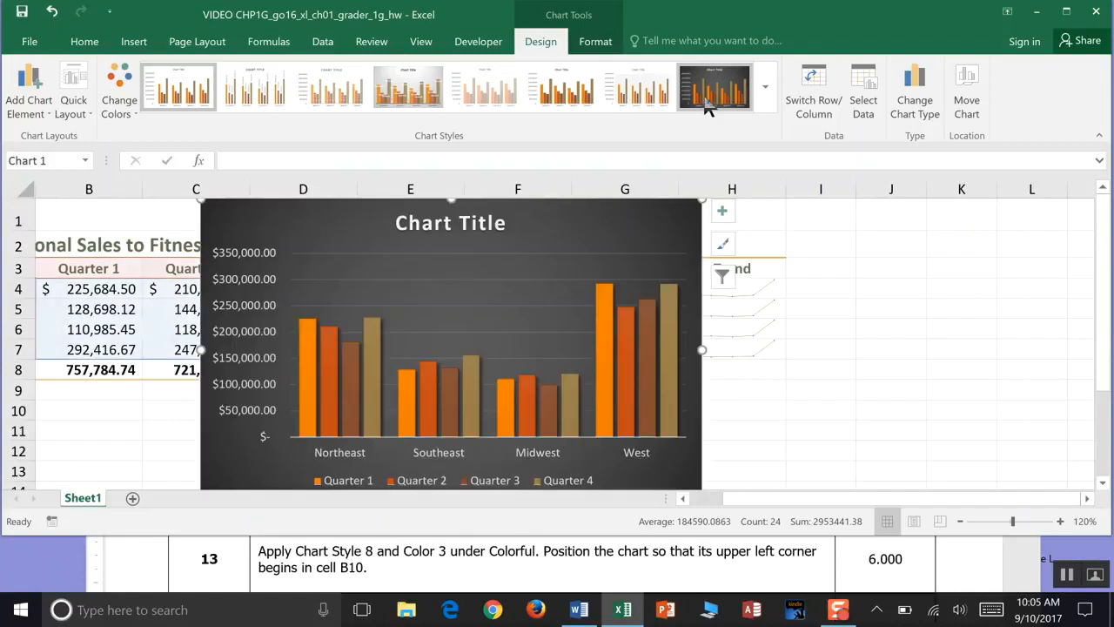
click(706, 102)
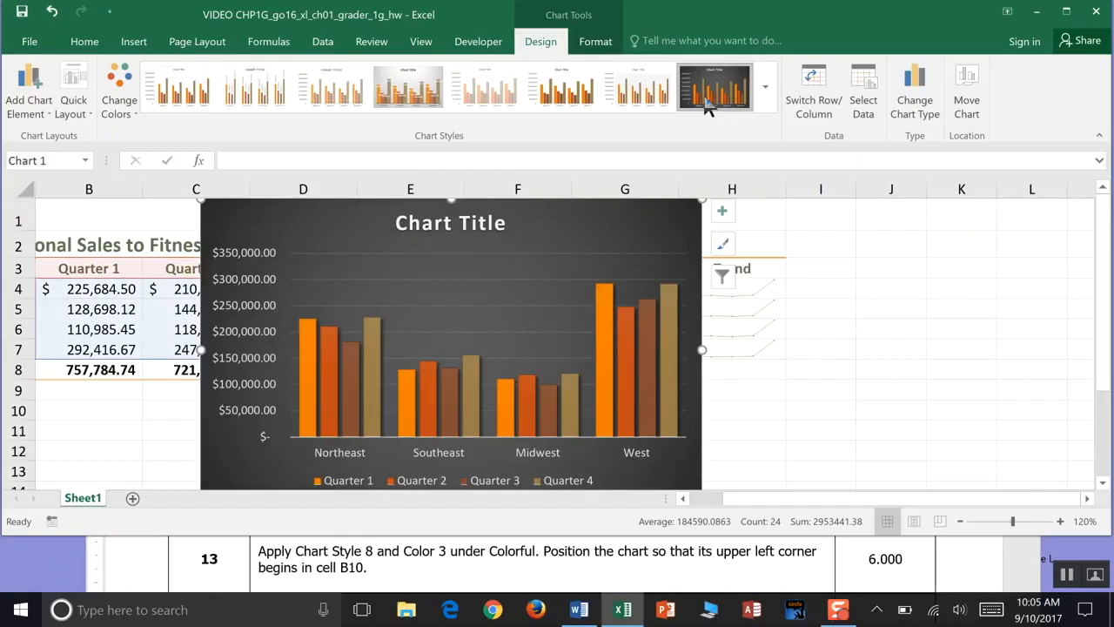
click(133, 124)
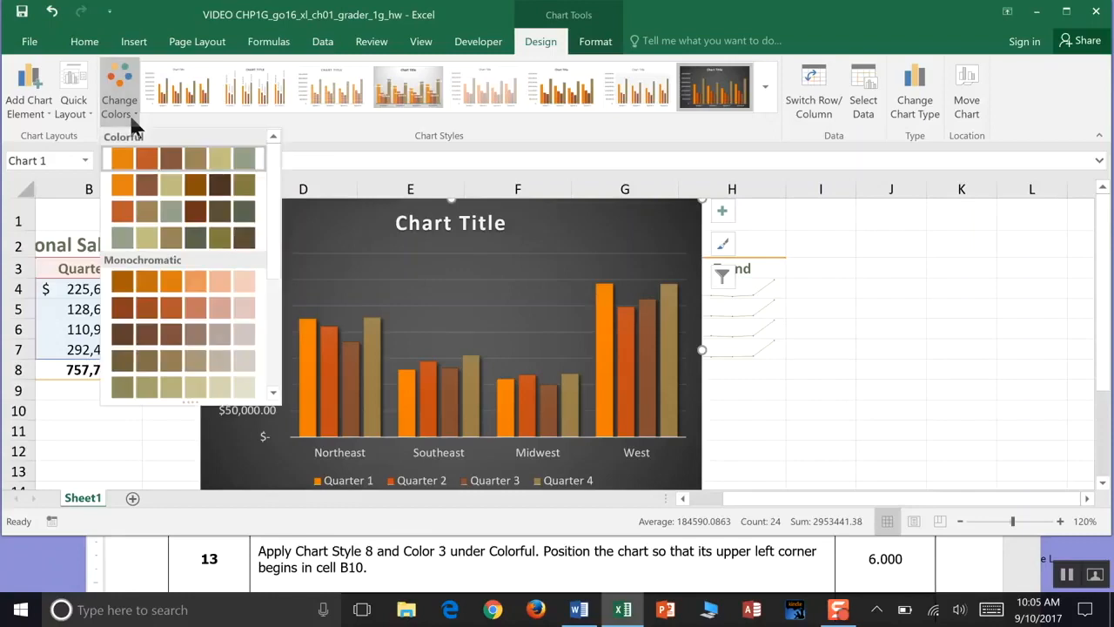
click(129, 212)
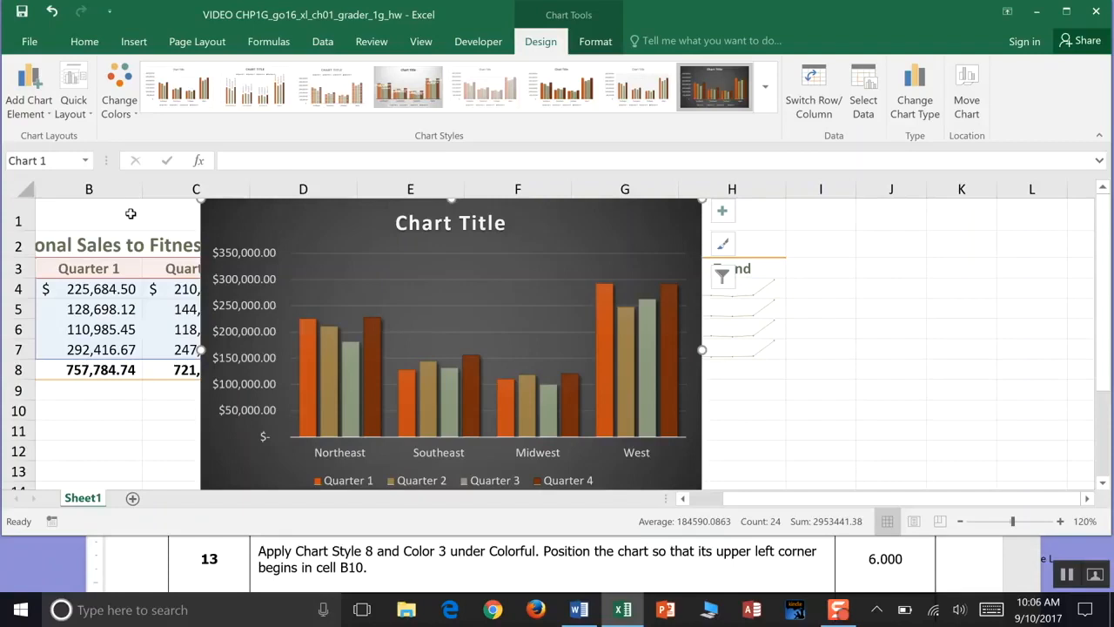
- Move the chart so its upper-left corner begins in cell B10, then save the workbook
click(67, 409)
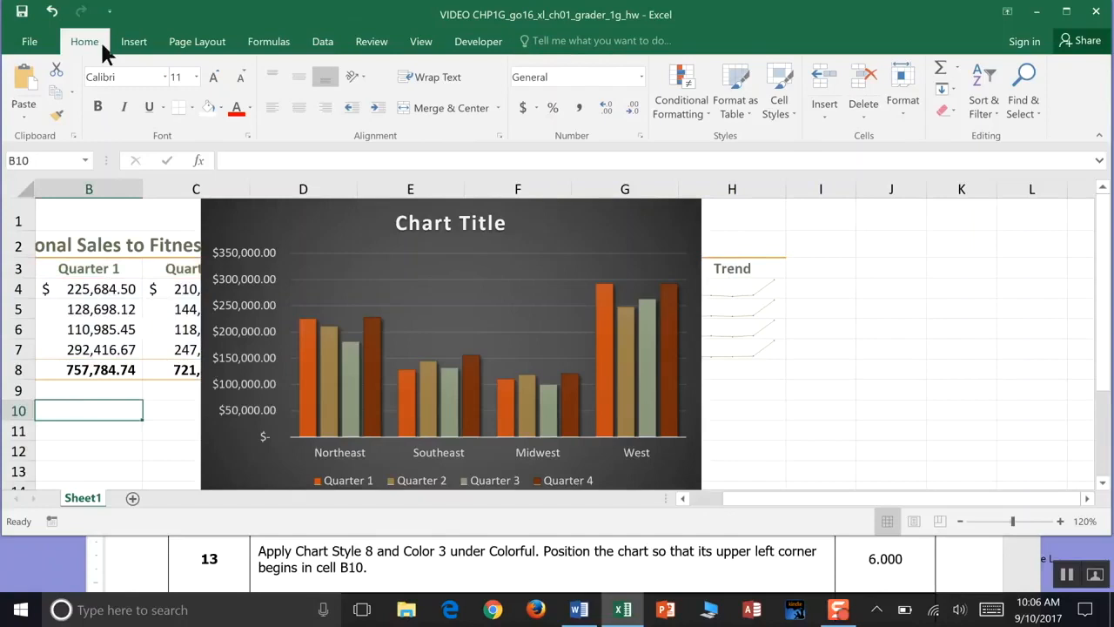
click(222, 109)
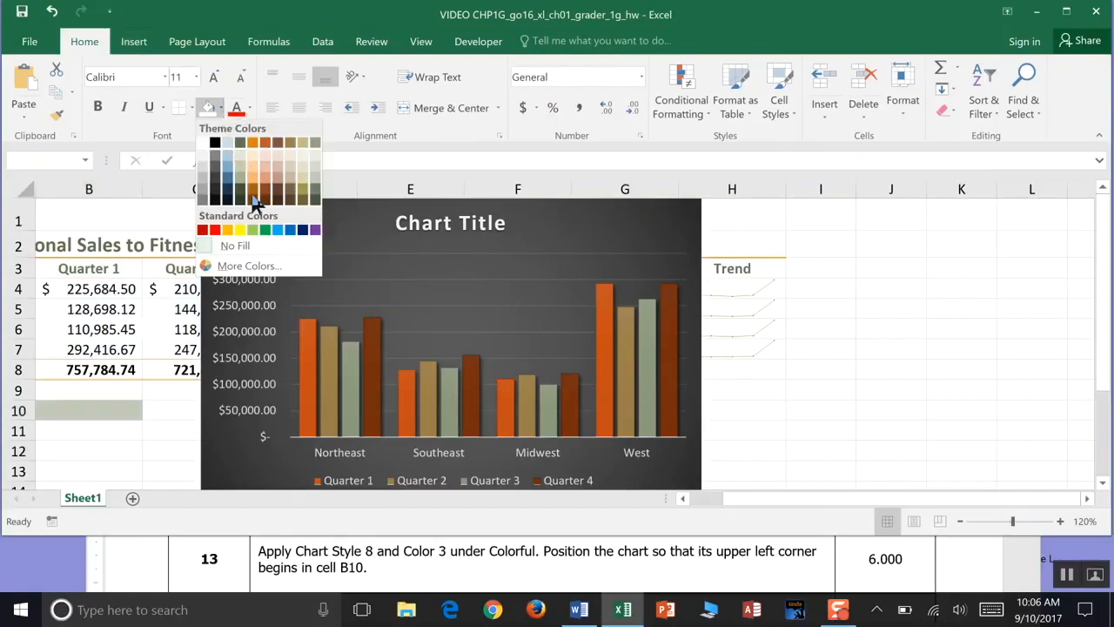
click(266, 229)
drag(291, 229, 96, 417)
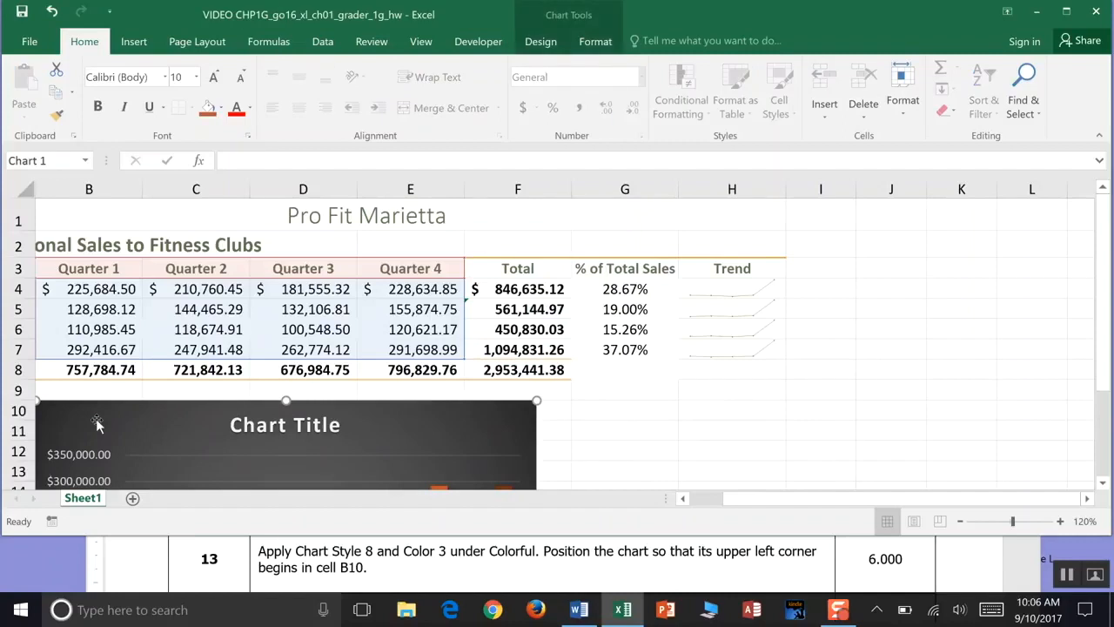
click(22, 12)
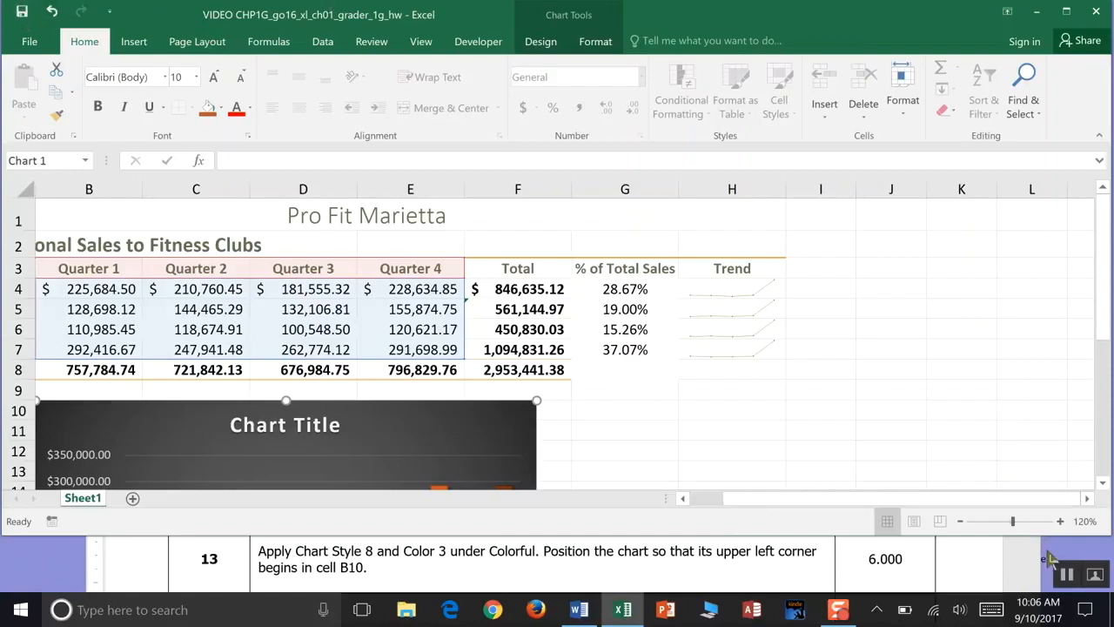
- Change the chart title to 2019 Regional Sales to Fitness Clubs
click(1066, 574)
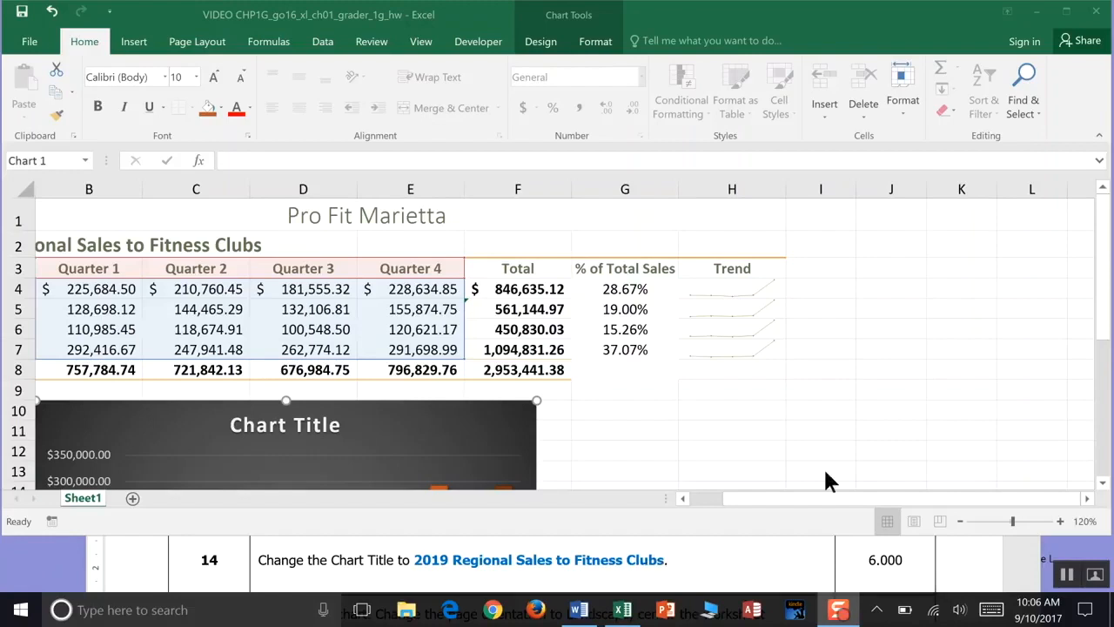
click(1104, 484)
click(1104, 484)
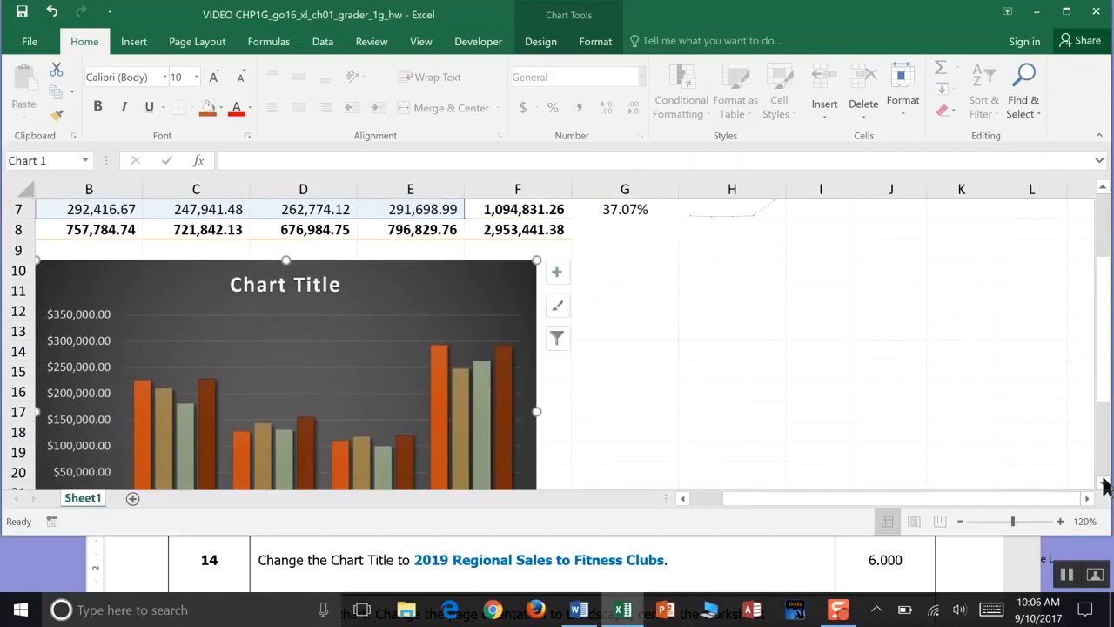
click(1103, 484)
click(1103, 484)
click(1104, 484)
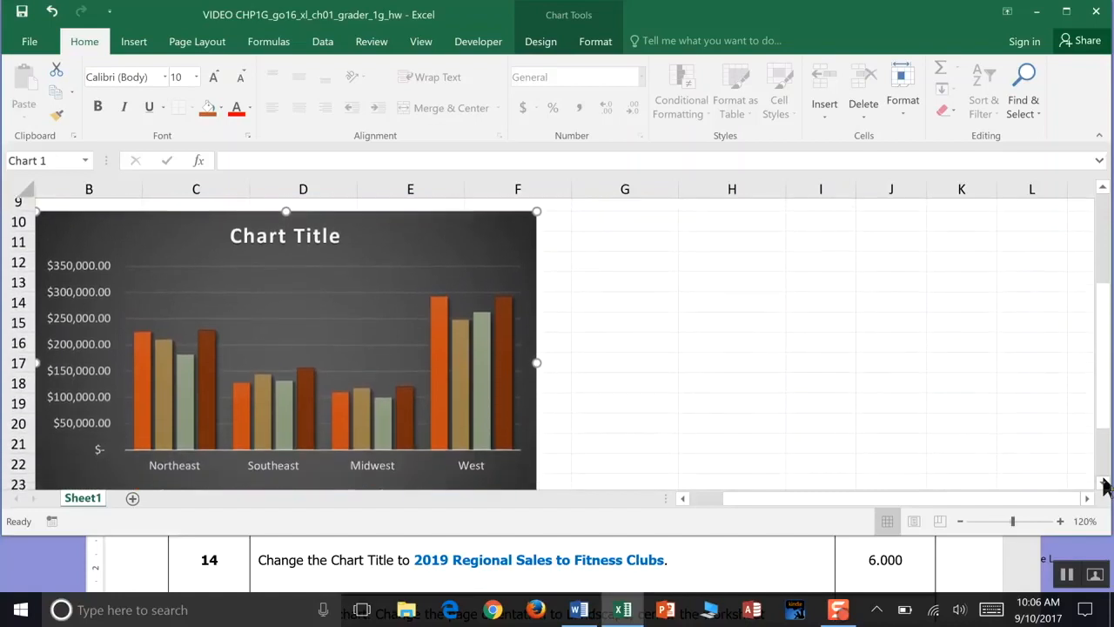
double_click(322, 222)
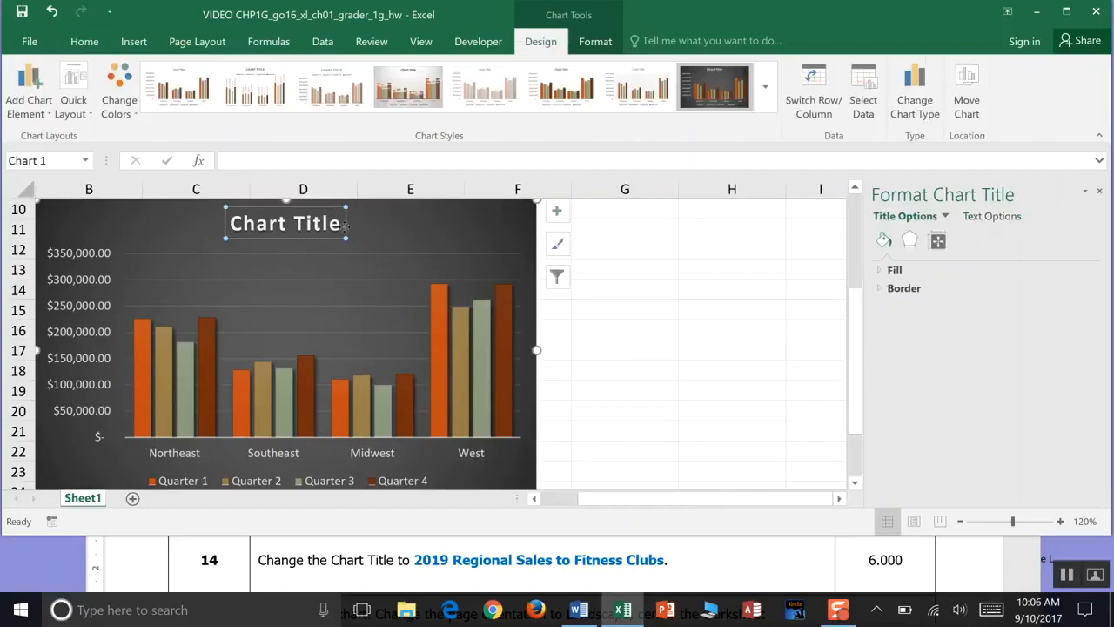
drag(345, 223, 285, 228)
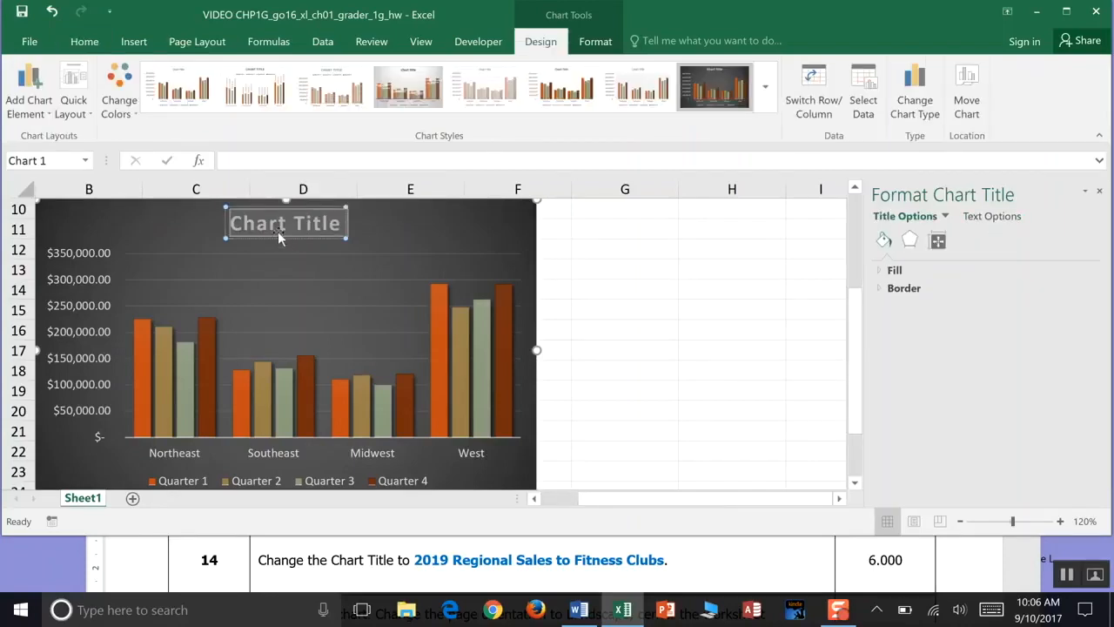
text(2019 R)
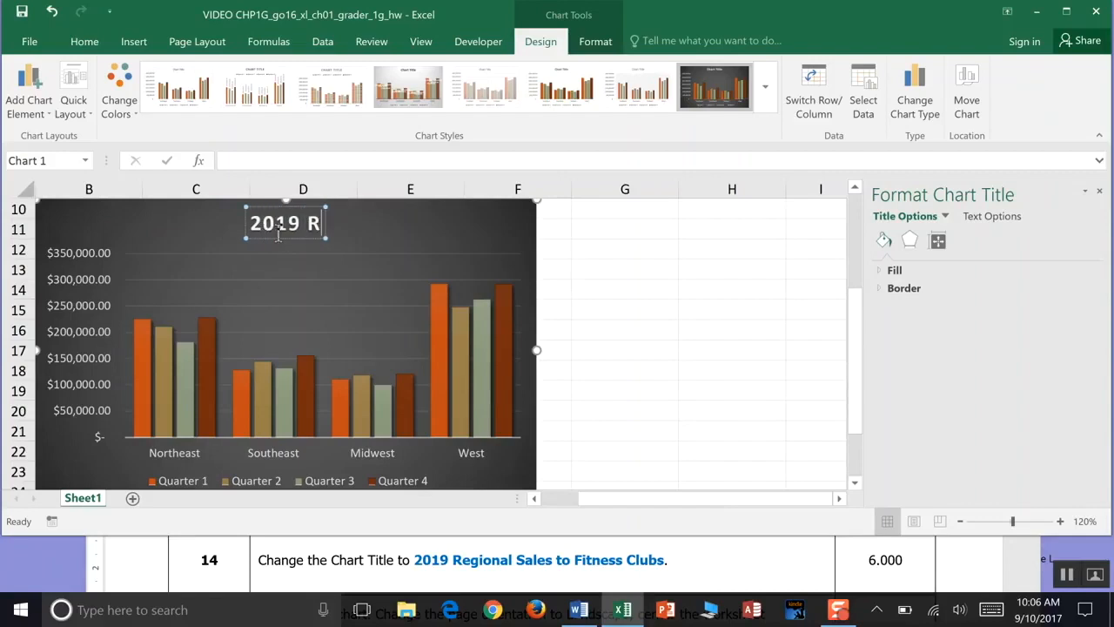
text(egional Sales t)
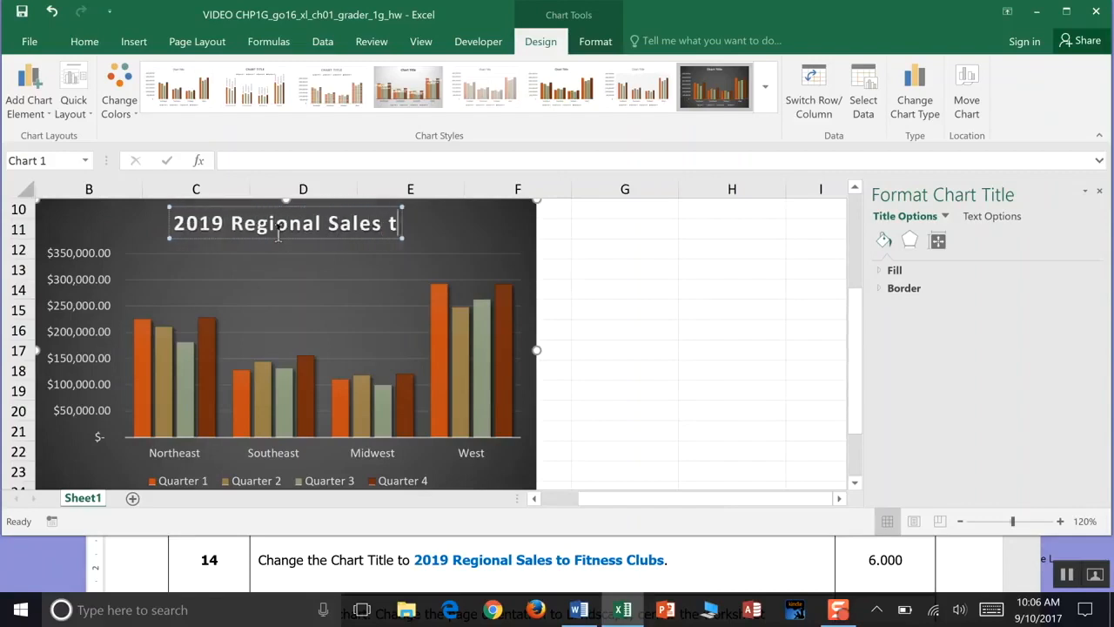
text(o Fit)
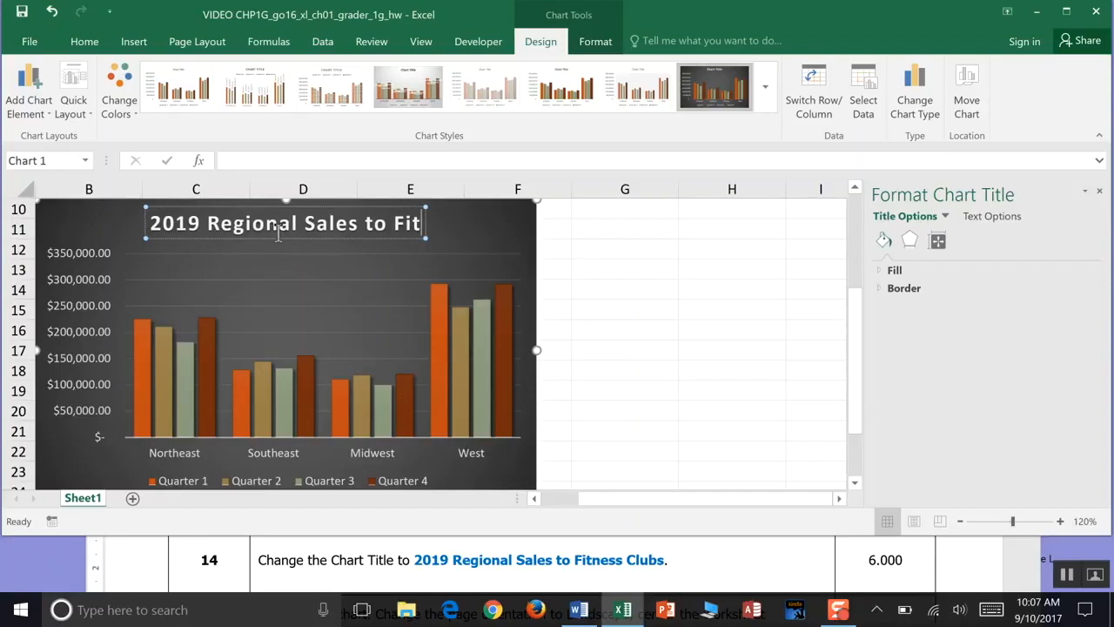
text(ness Clubs)
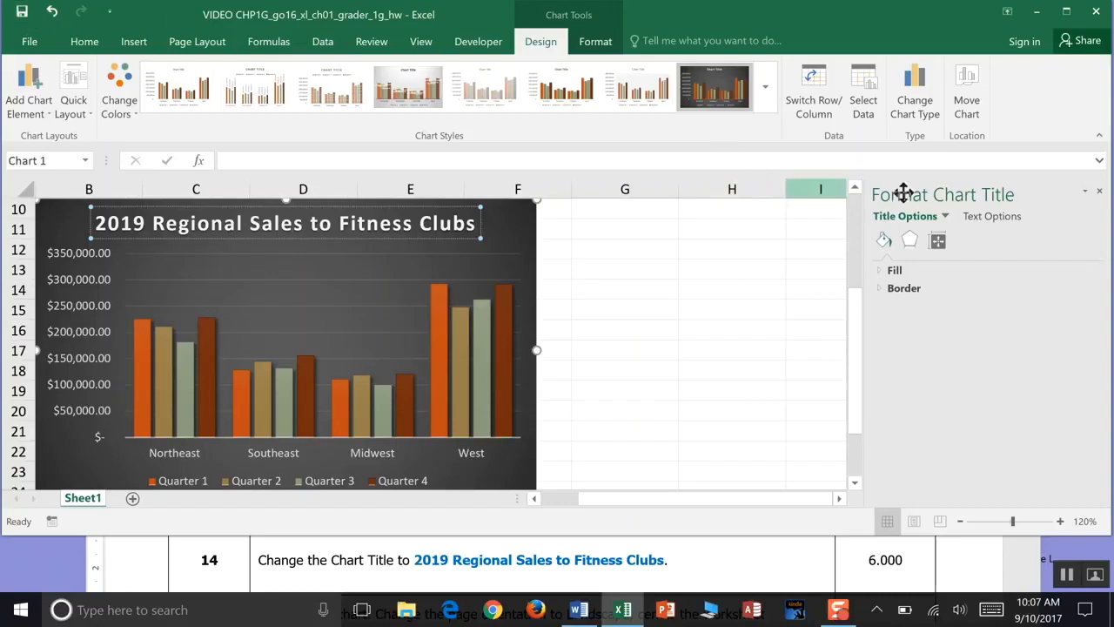
click(1099, 191)
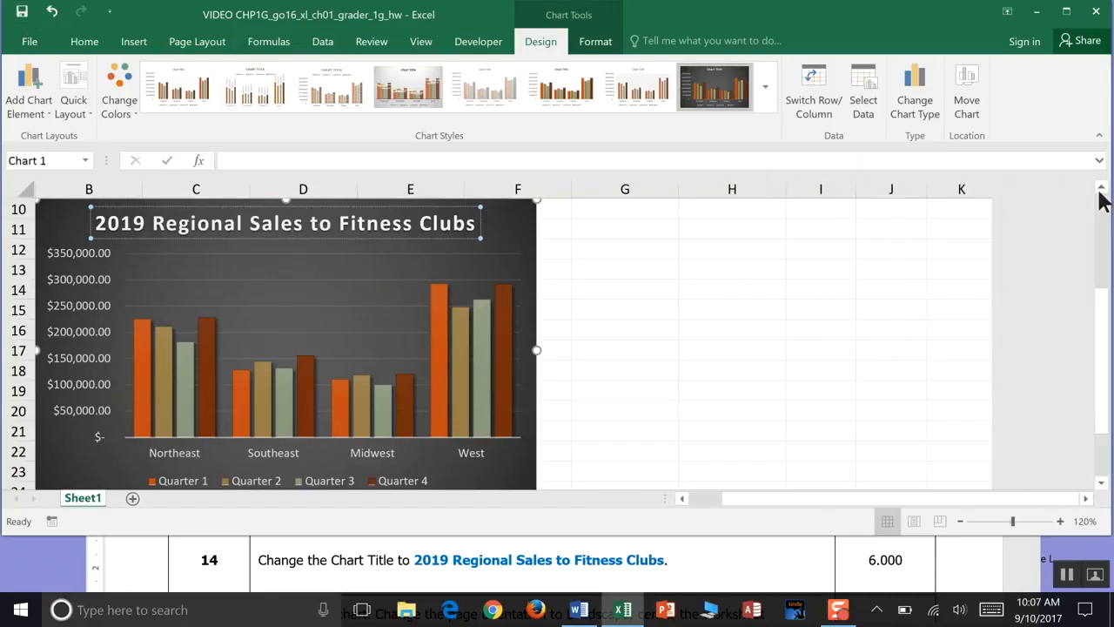
- Deselect the chart and change the page orientation to Landscape
click(1068, 578)
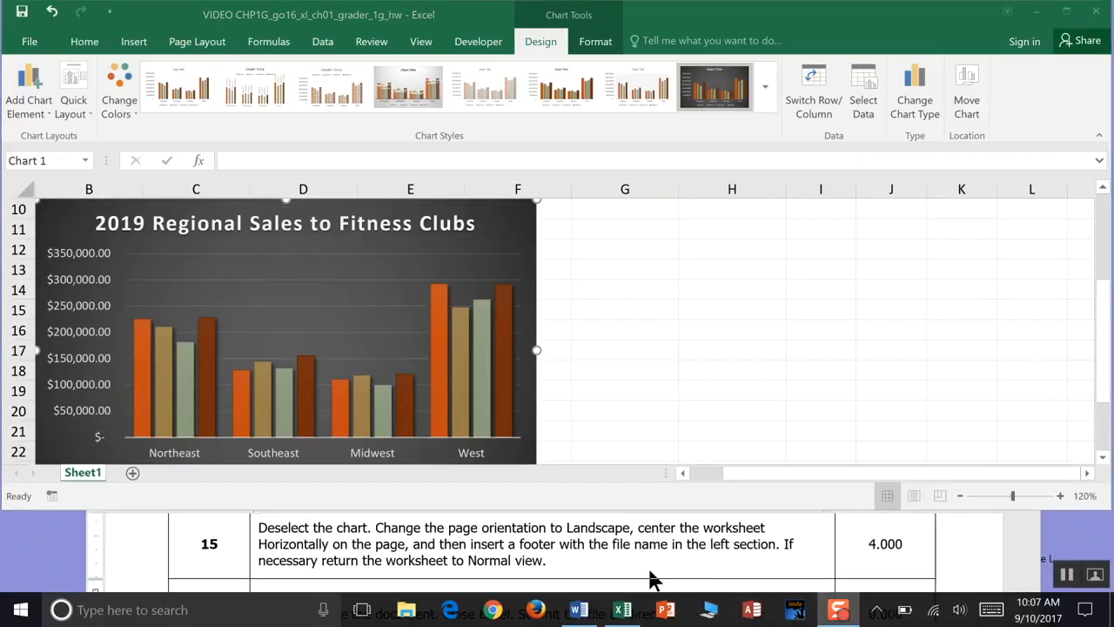
click(684, 318)
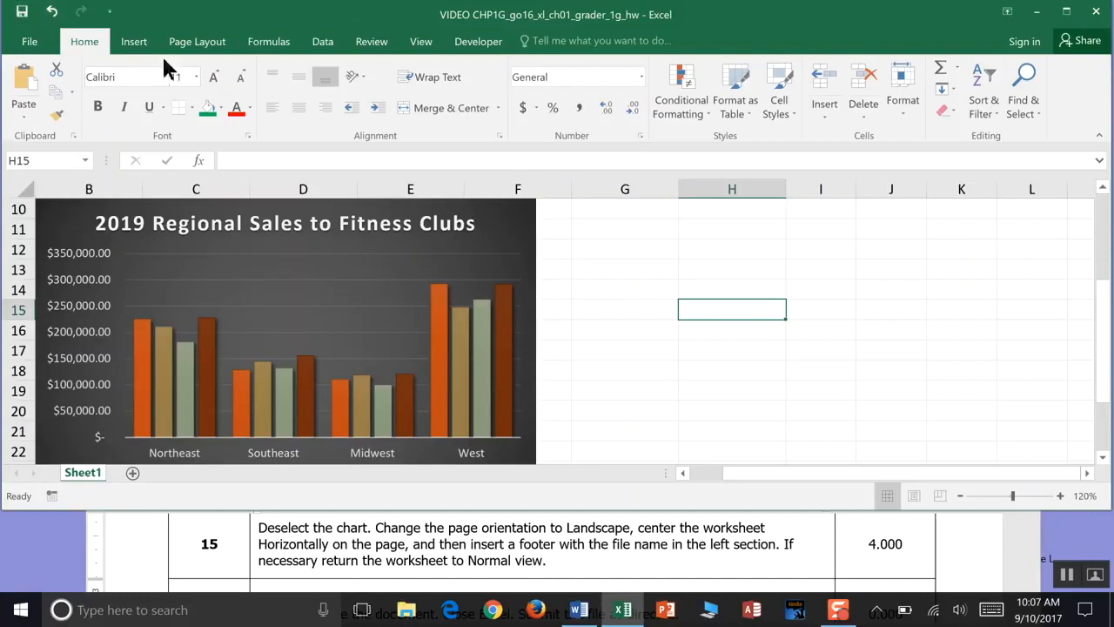
click(209, 44)
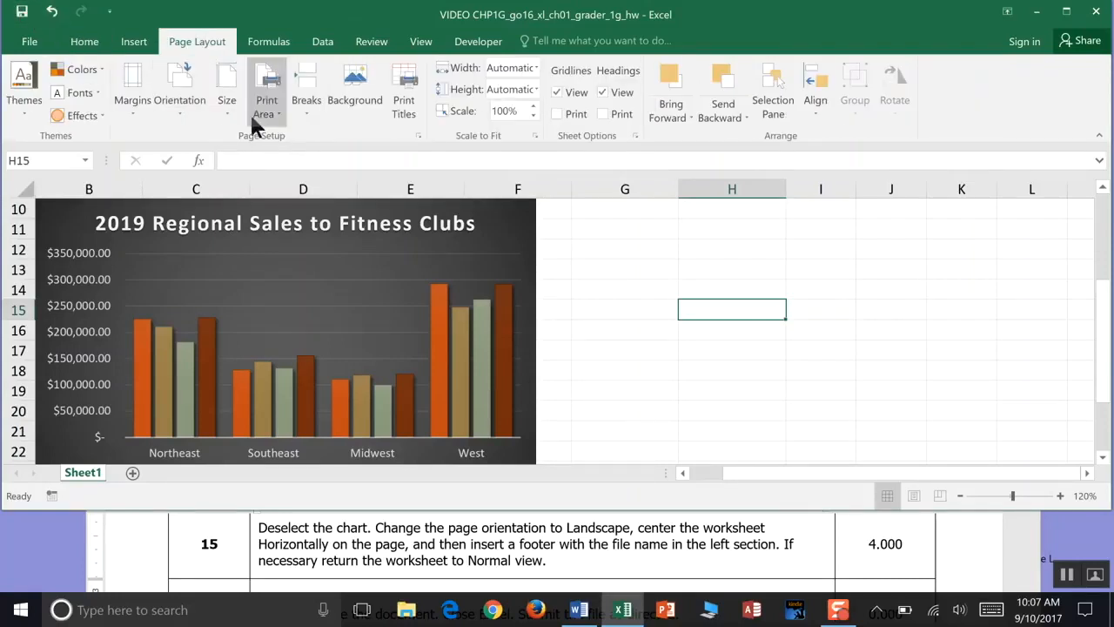
click(180, 110)
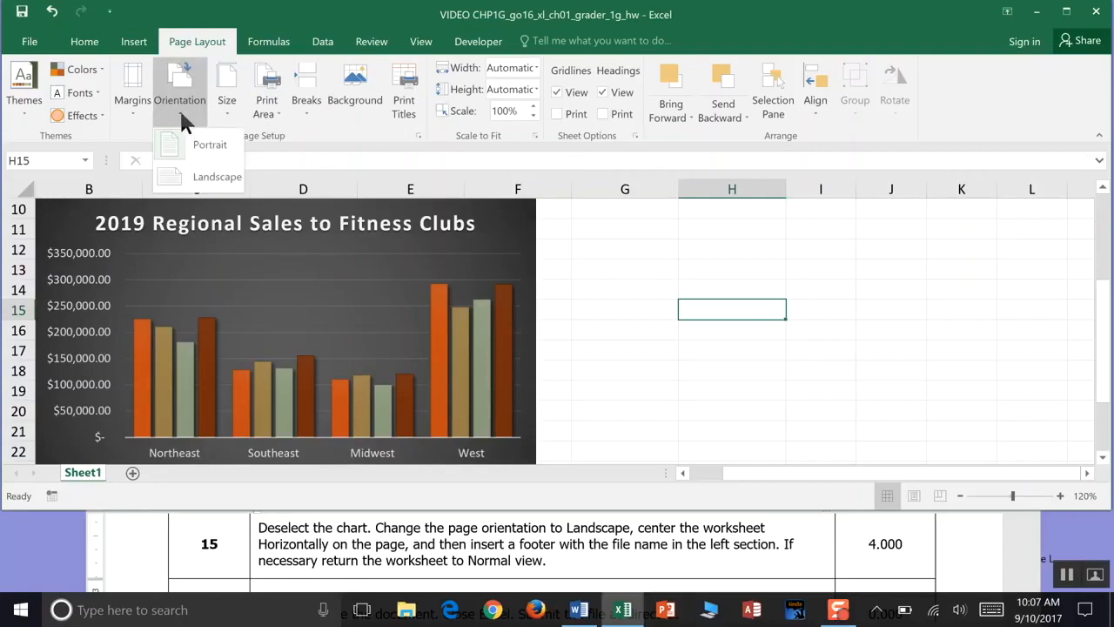
click(209, 177)
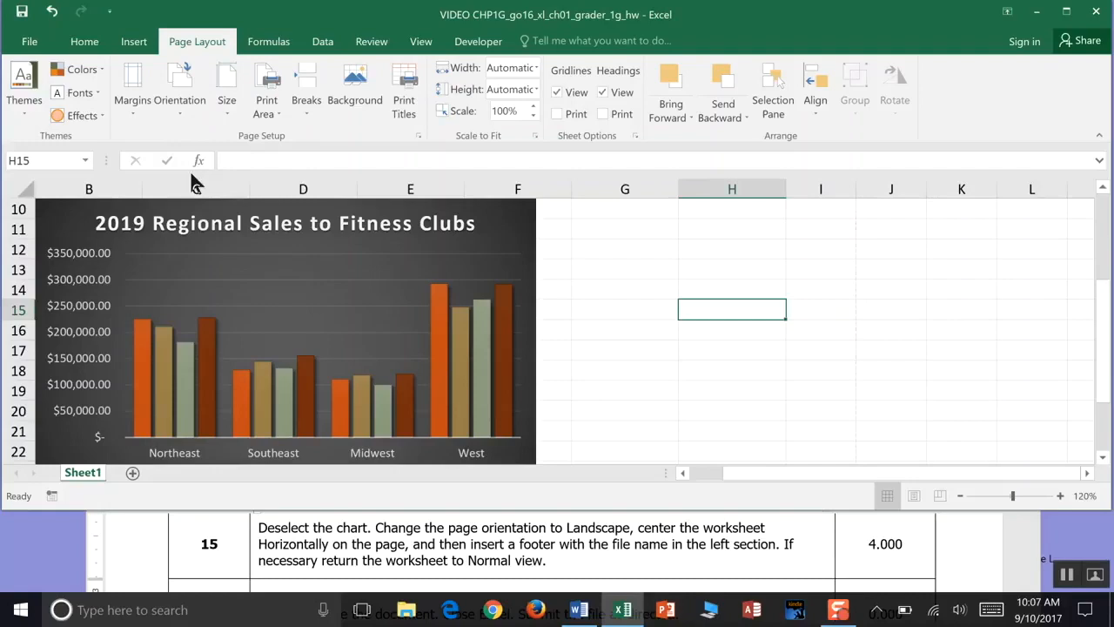
- Open Page Setup from the print settings and center the worksheet horizontally on the page
click(35, 42)
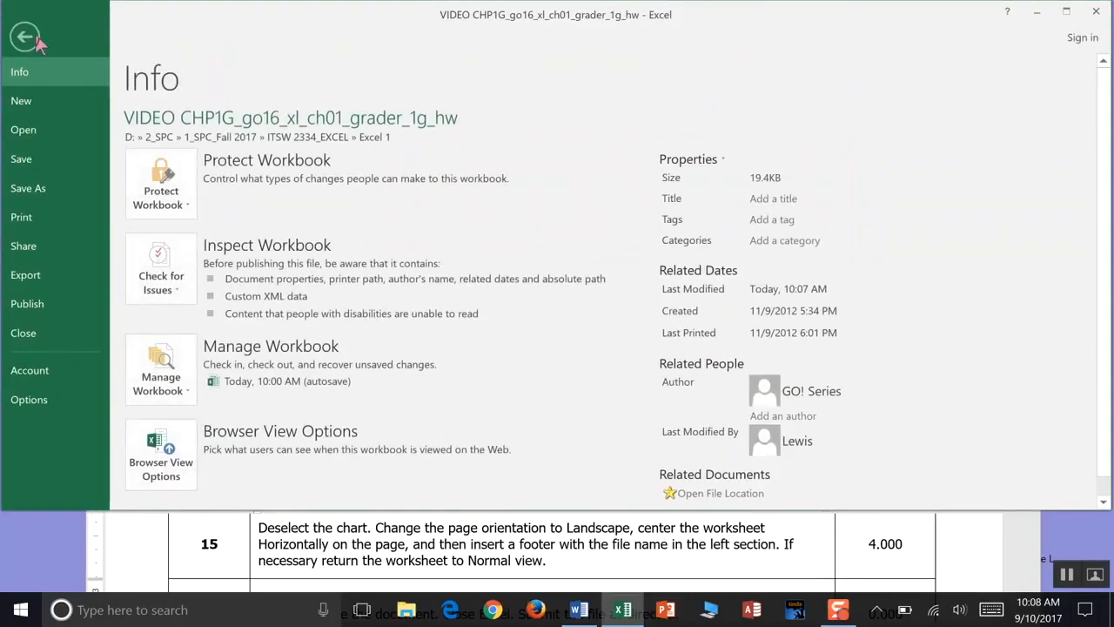
click(37, 222)
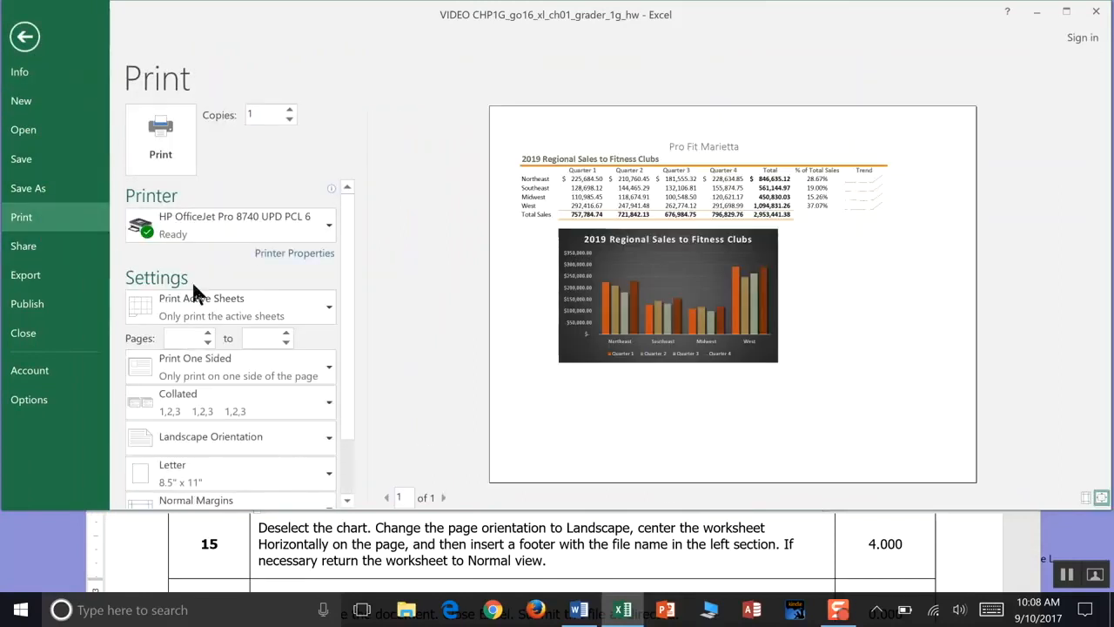
scroll(344, 405, down, 2)
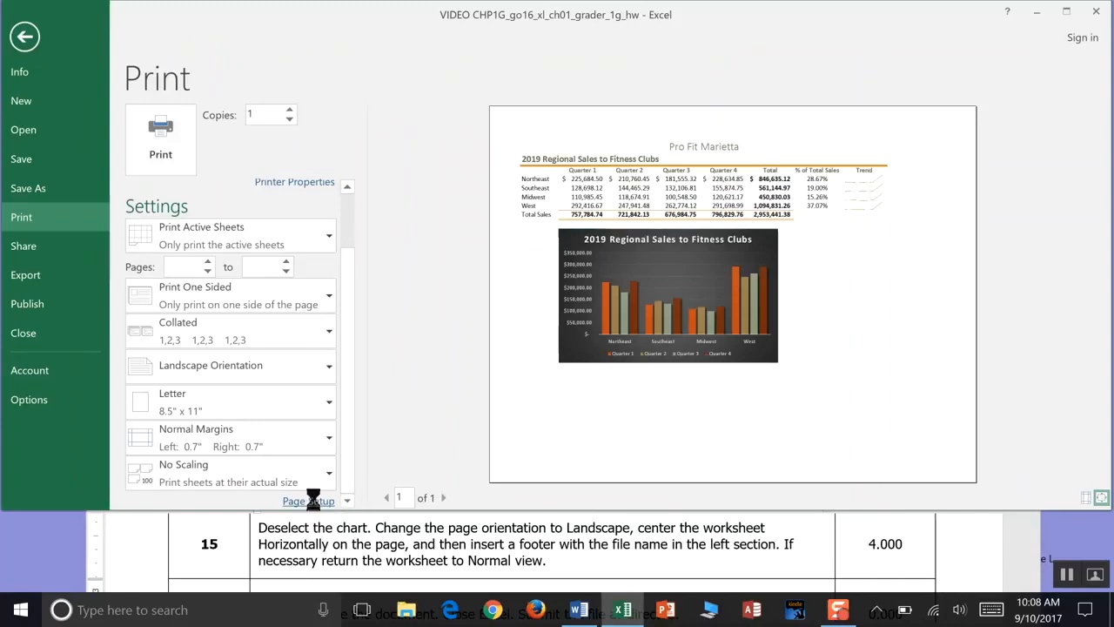
click(313, 502)
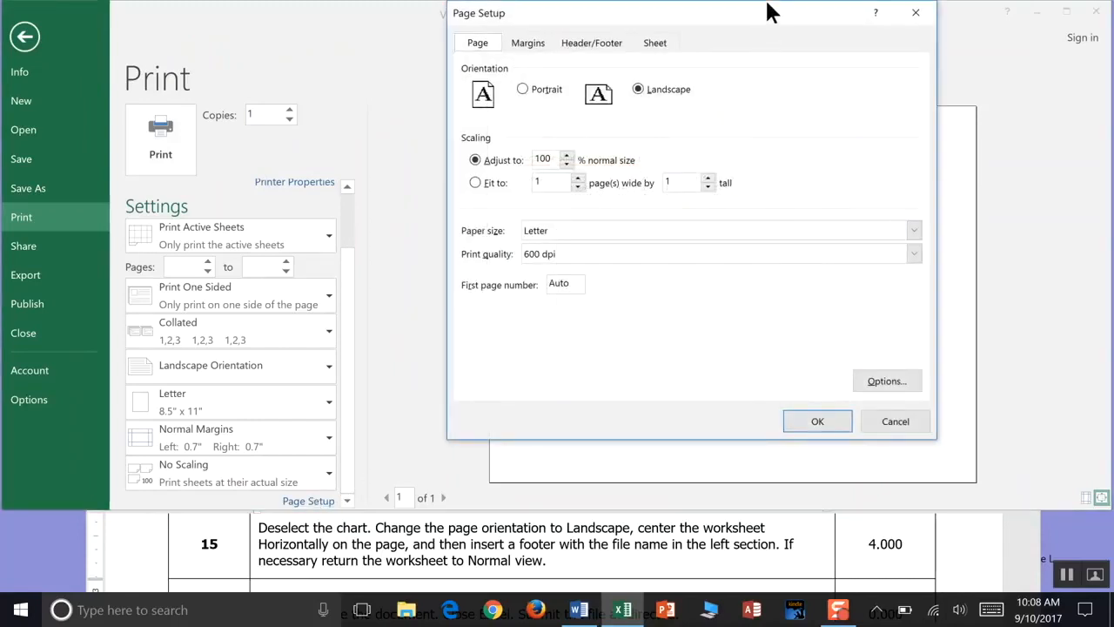
drag(769, 10, 686, 61)
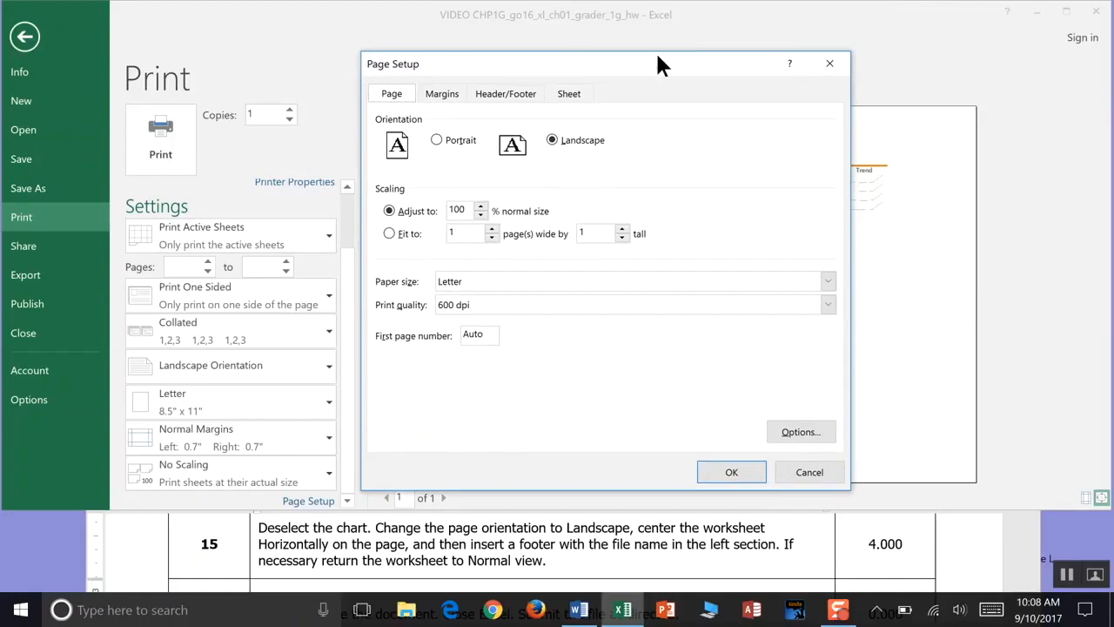
click(450, 93)
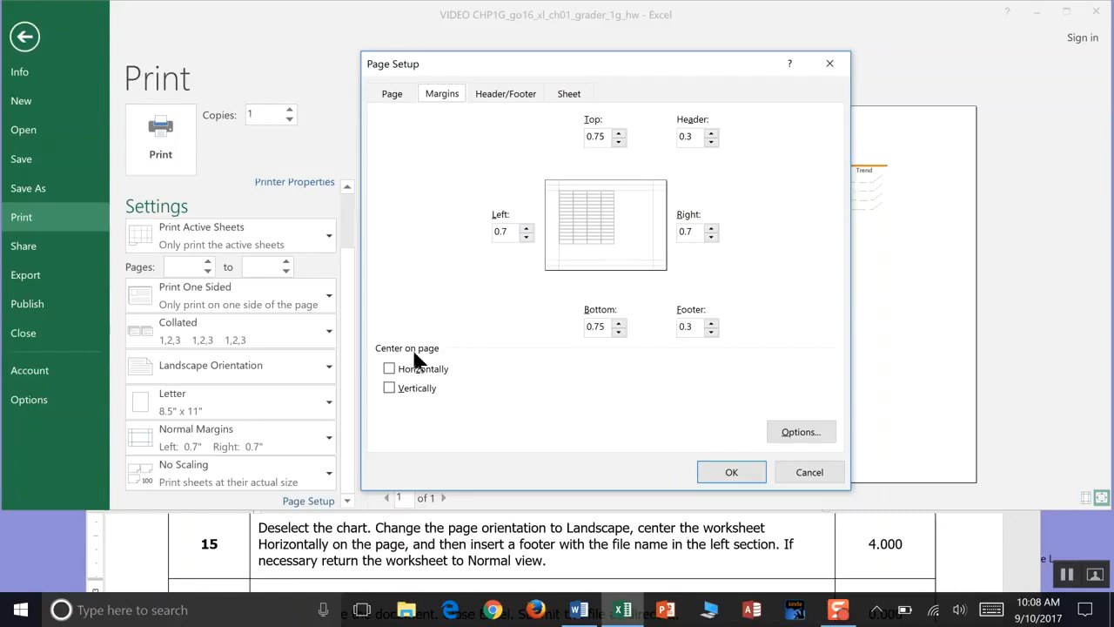
click(387, 369)
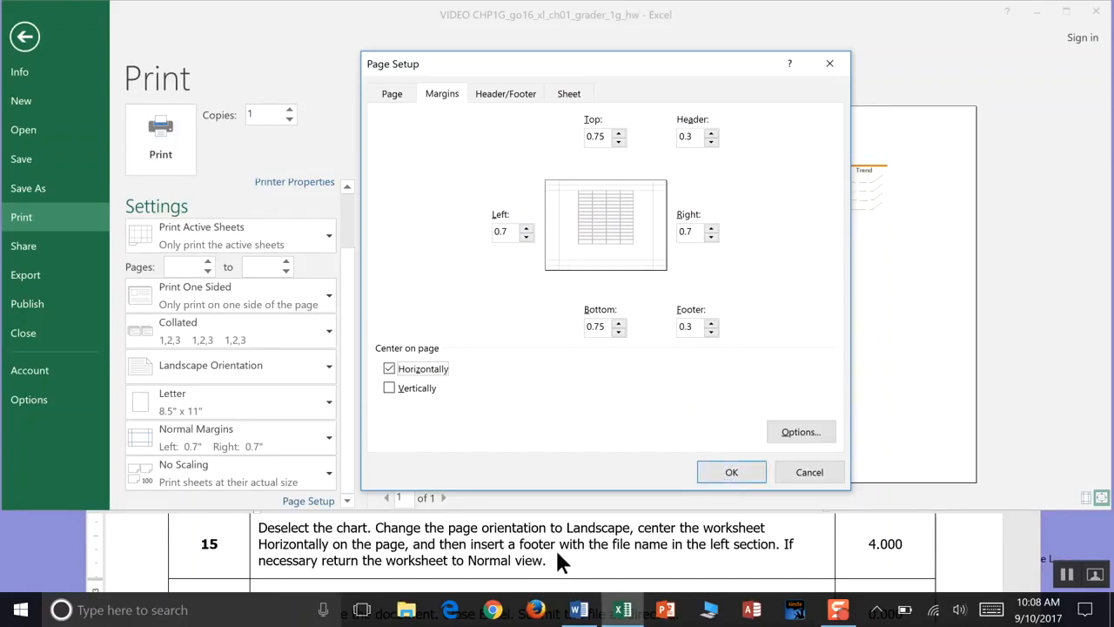
- Insert a custom footer with the file name in the left section and apply the page setup
click(503, 94)
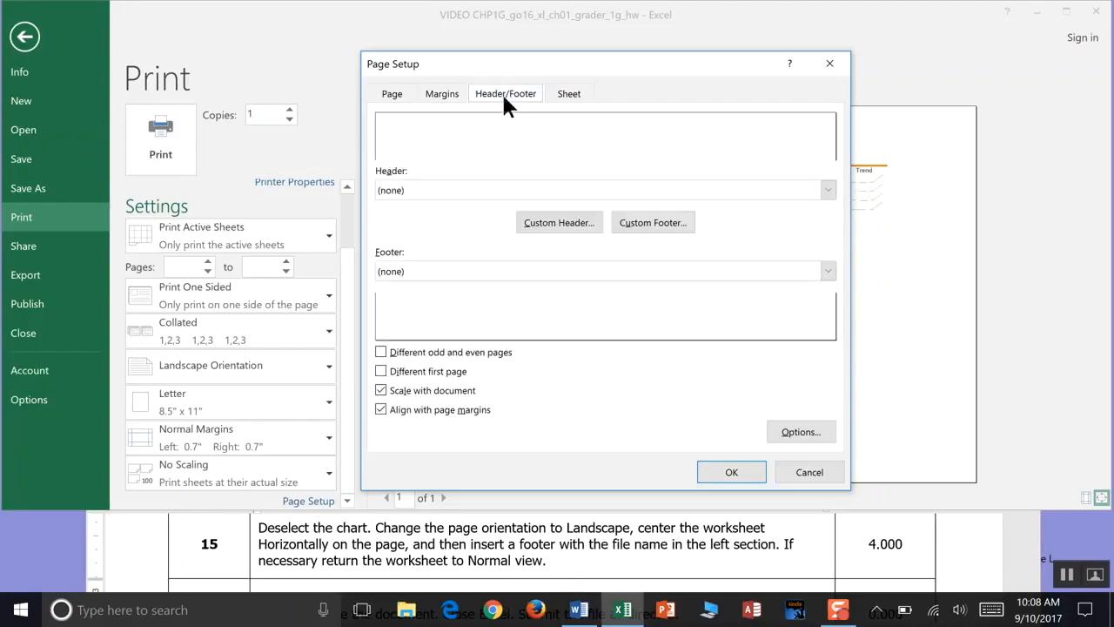
click(671, 222)
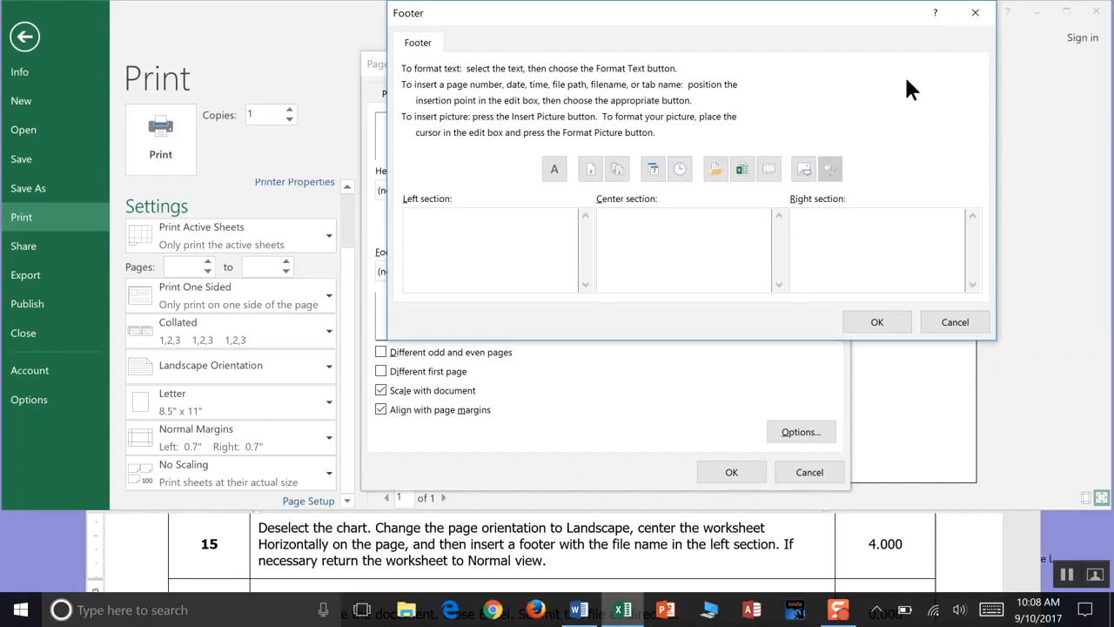
click(973, 22)
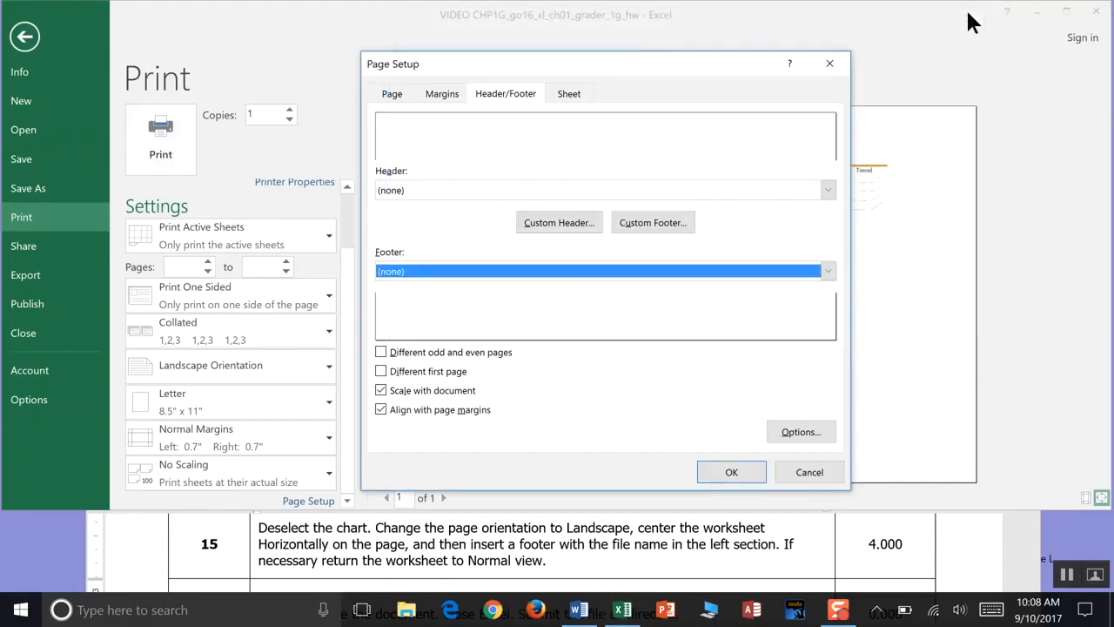
click(653, 216)
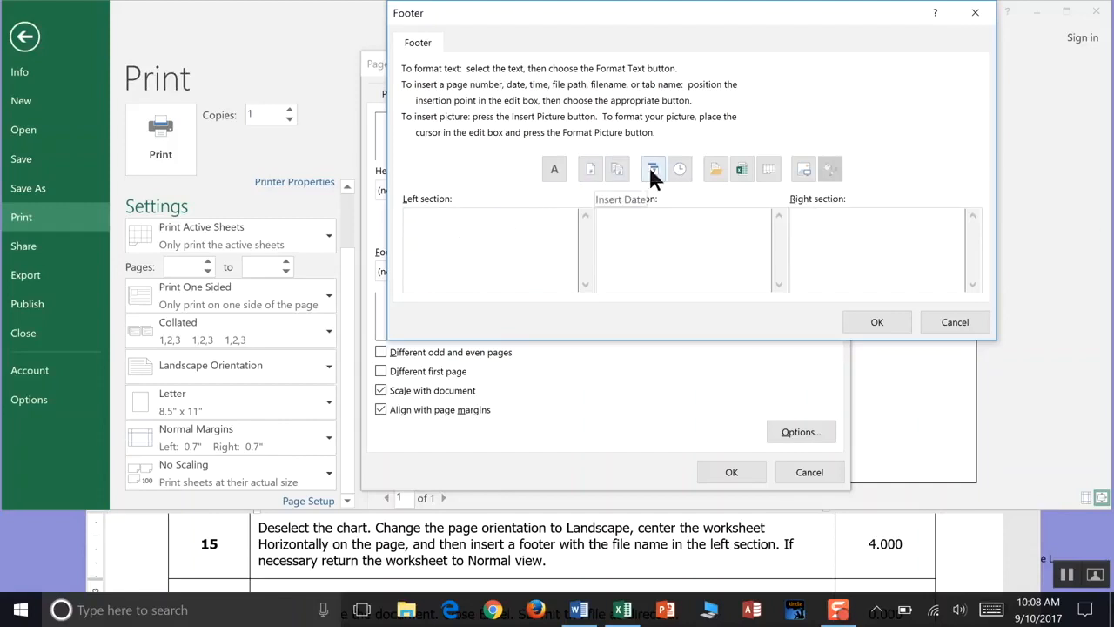
click(741, 167)
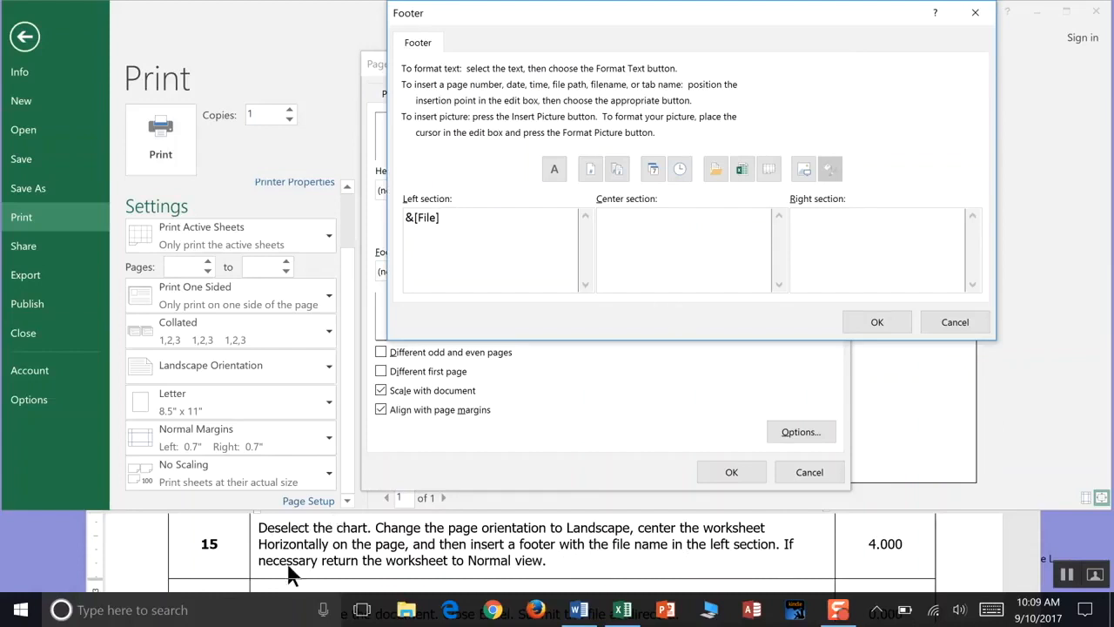
click(881, 320)
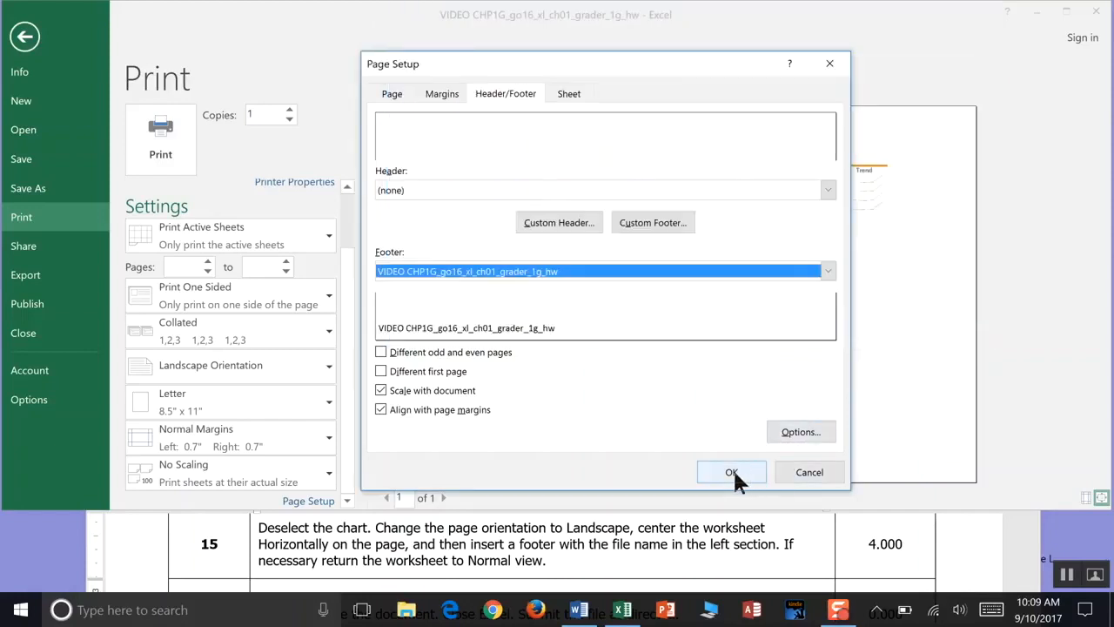
click(733, 470)
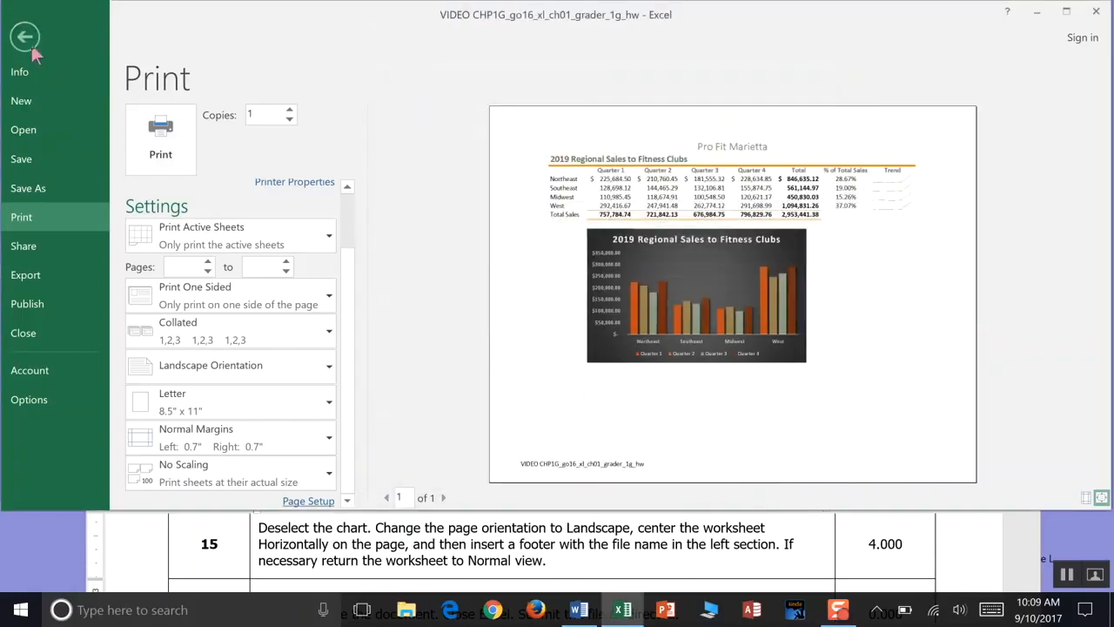
- Save the workbook and return to the print preview of the worksheet
click(25, 160)
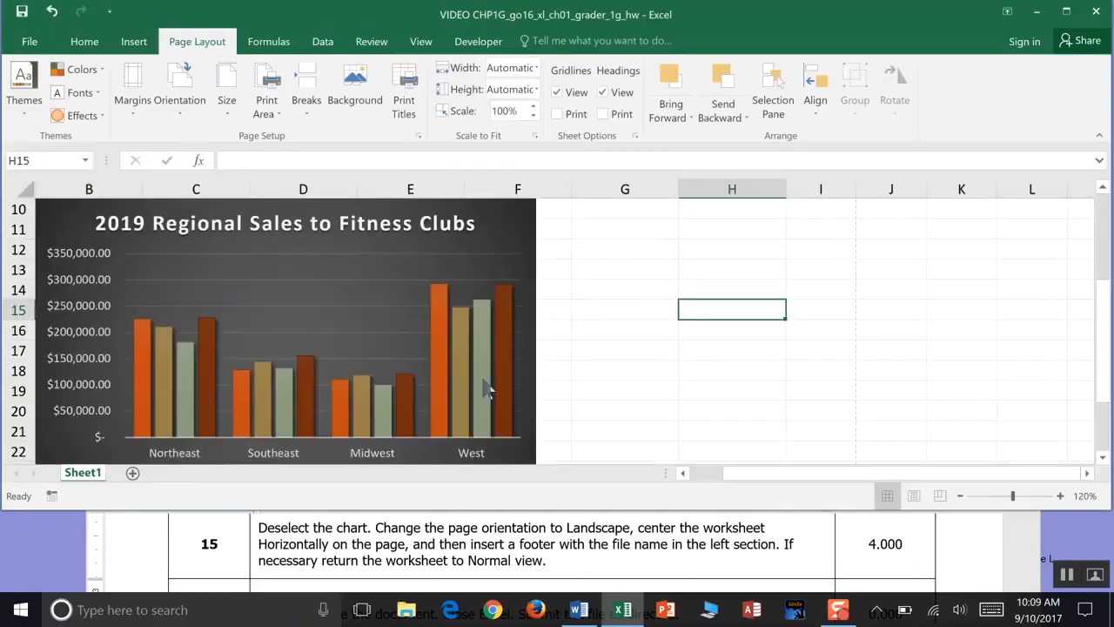
click(29, 41)
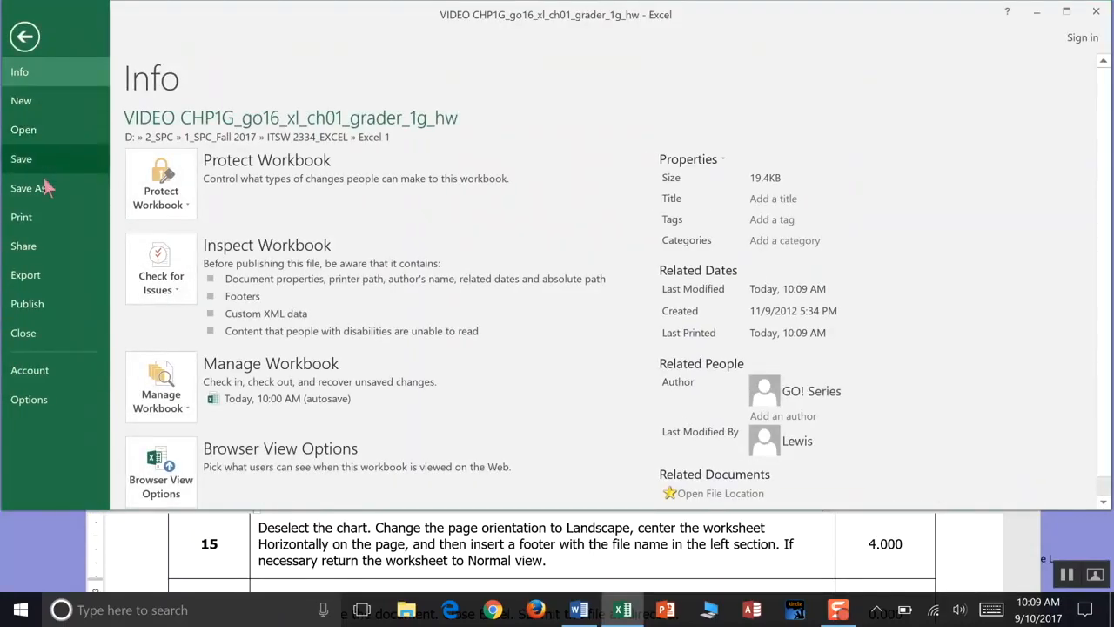
click(41, 217)
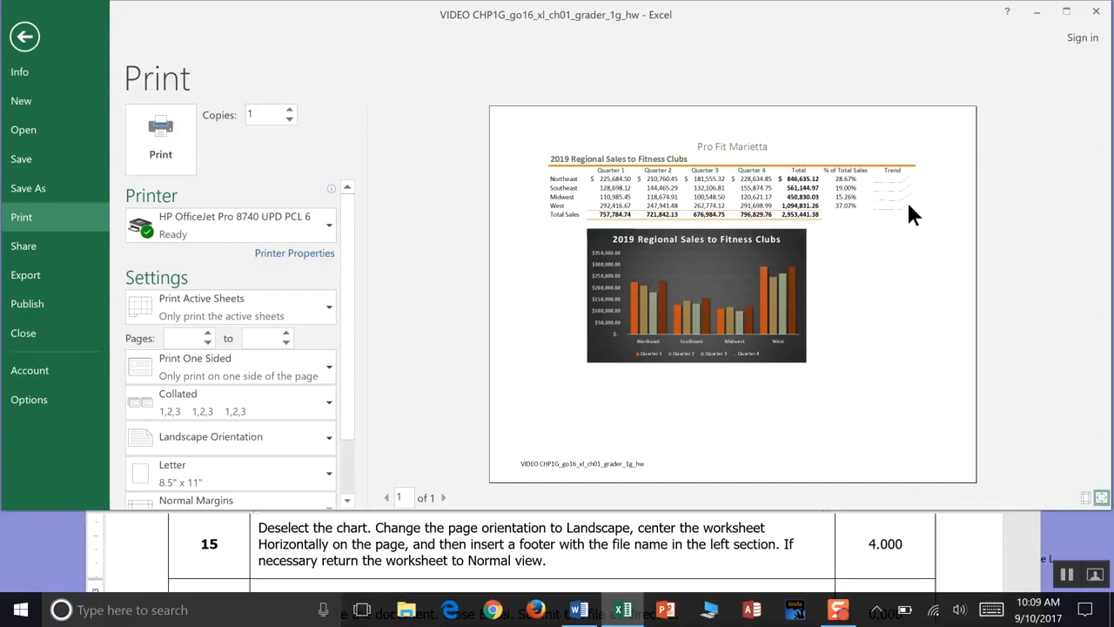
- Switch to the Word instructions document and scroll to the next grader step
click(747, 554)
scroll(750, 560, down, 1)
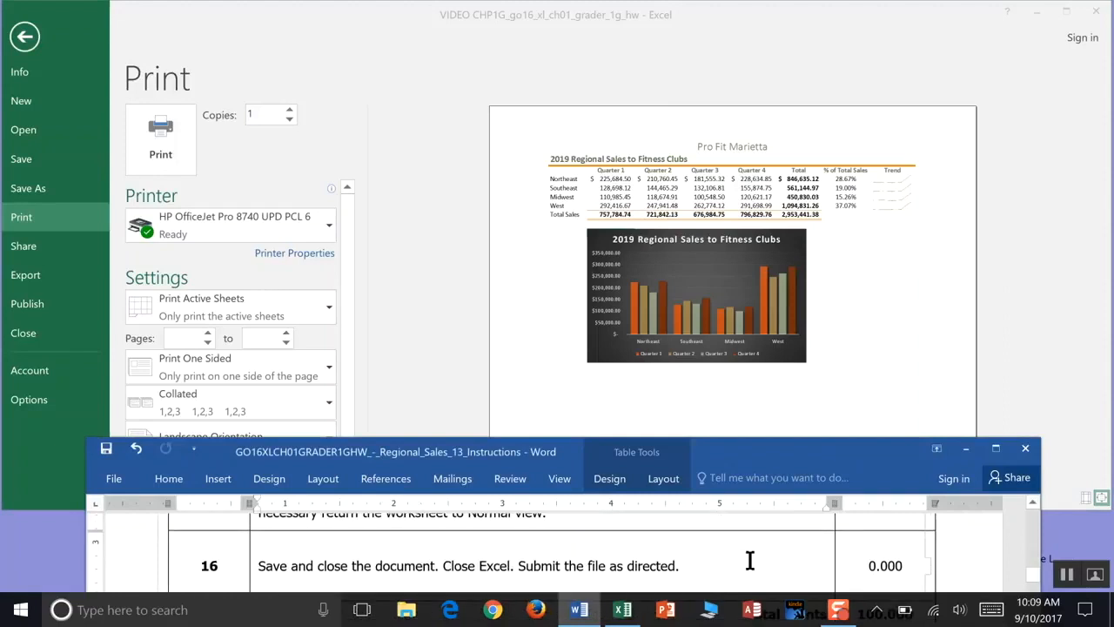